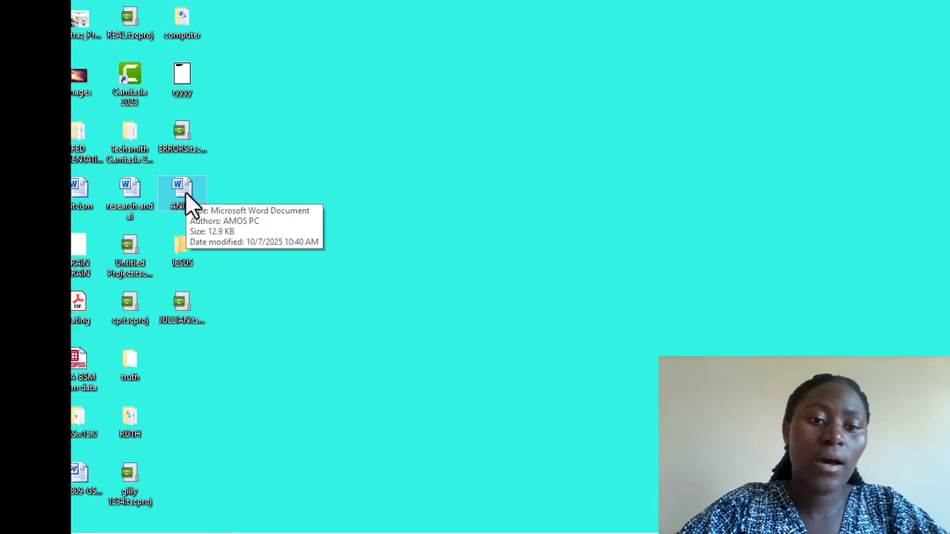
Open the ANITA invitation document from the desktop in Word 2010
double_click(186, 194)
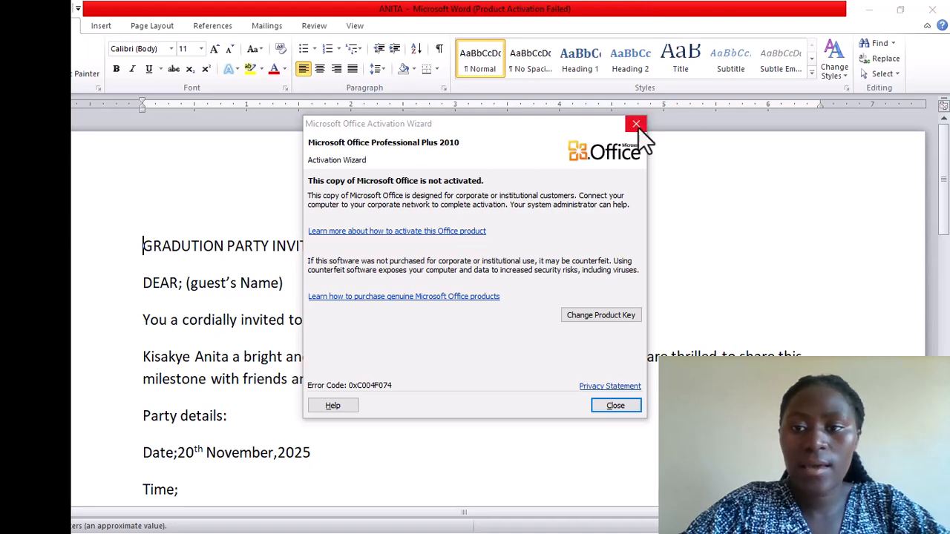
Dismiss the Office activation notice and move through the graduation invitation text
click(636, 124)
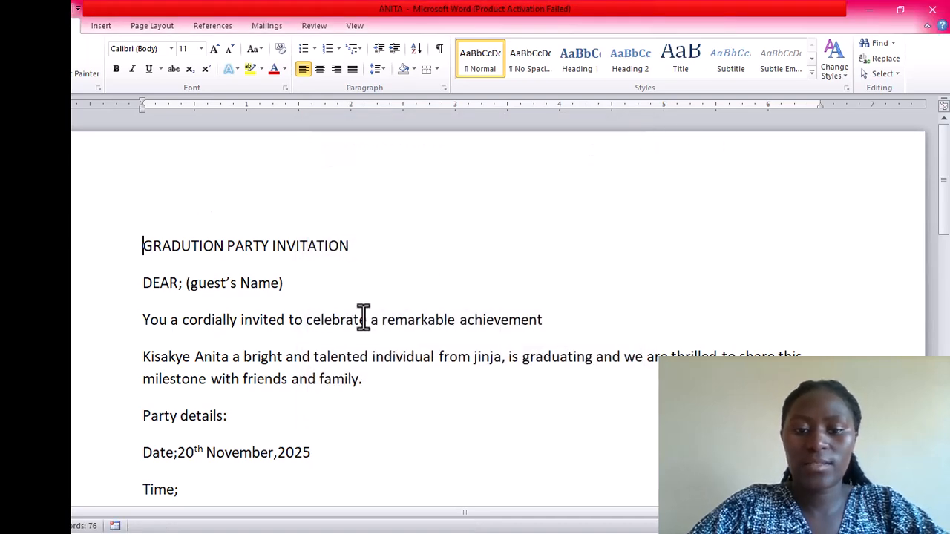
key(Down)
key(Down)
key(Down)
key(Down)
key(Down)
key(Down)
key(Down)
key(Down)
key(Down)
key(Down)
key(Down)
key(Down)
key(Down)
key(Down)
key(Down)
key(Down)
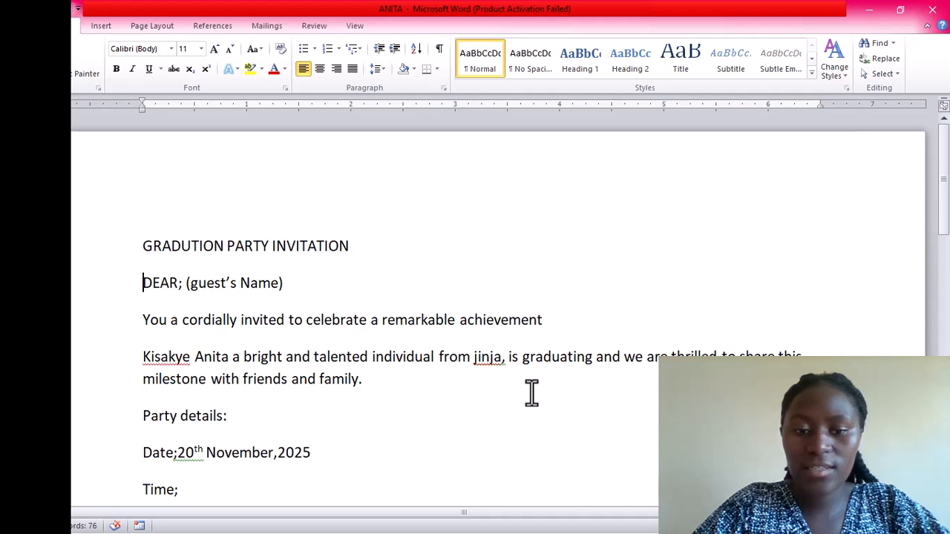
key(Up)
key(Up)
key(Up)
key(Up)
key(Up)
key(Up)
key(Up)
key(Up)
key(Up)
key(Up)
key(Up)
key(Up)
key(Up)
key(Up)
key(Up)
key(Up)
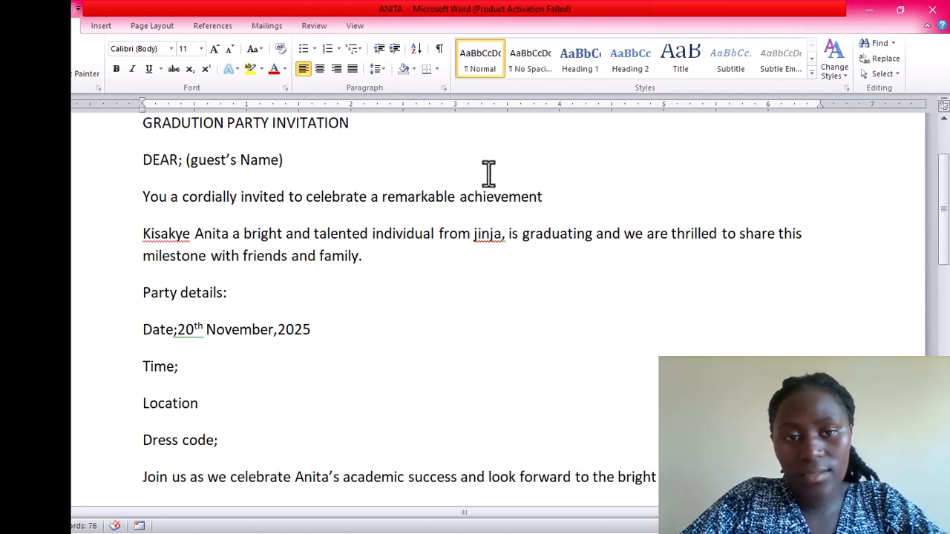
Move from the DEAR line back to the invitation title and show the Mailings tools
key(Down)
key(Down)
key(Down)
key(Down)
key(Down)
key(Down)
key(Down)
key(Down)
key(Down)
key(Down)
key(Down)
key(Down)
key(Down)
key(Down)
key(Down)
key(Down)
key(Up)
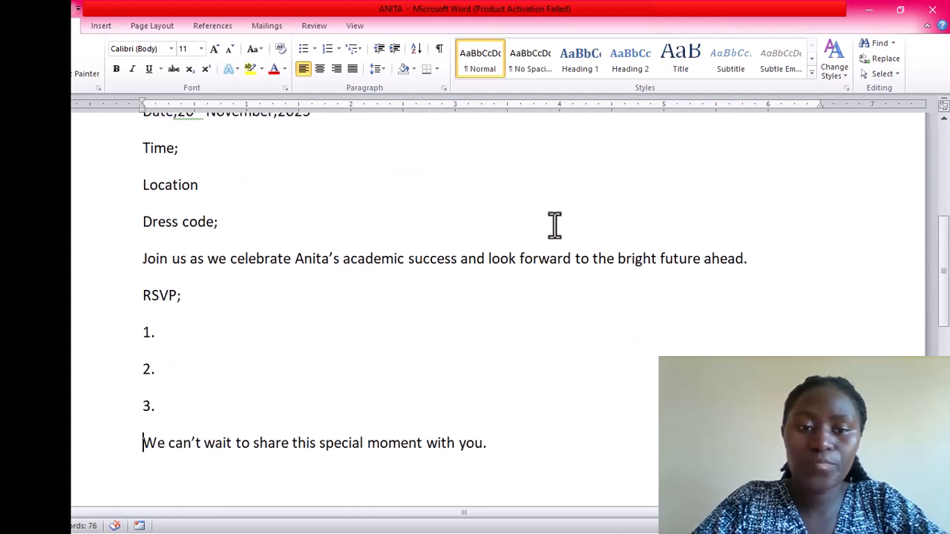
key(Up)
key(Up)
key(Up)
key(Up)
key(Up)
key(Up)
key(Up)
key(Up)
key(Up)
key(Up)
key(Up)
key(Up)
key(Up)
key(Up)
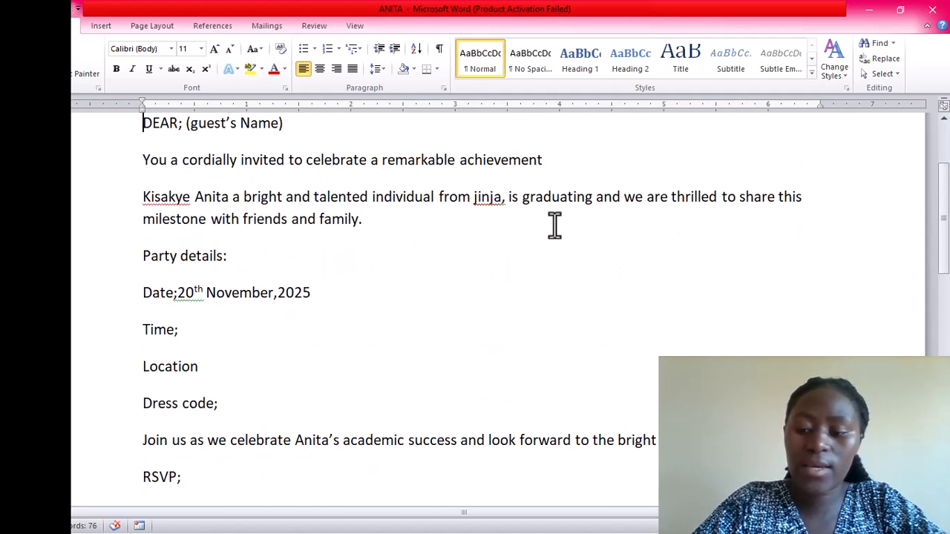
key(Up)
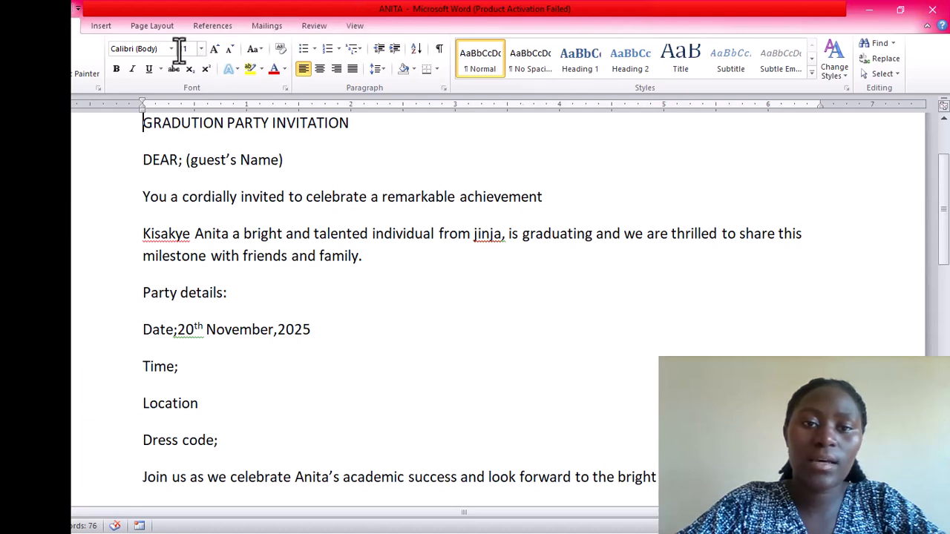
click(281, 22)
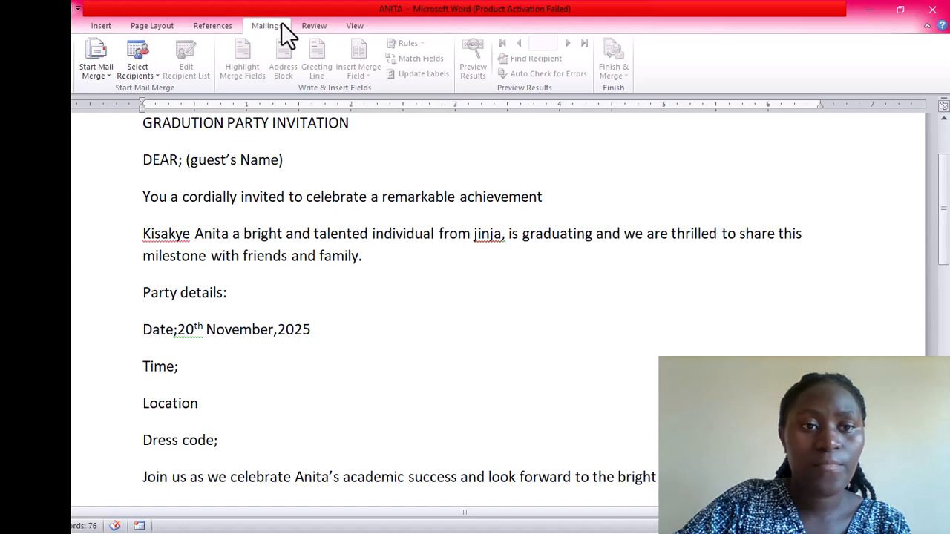
Launch the Step by Step Mail Merge Wizard from Start Mail Merge, keeping Letters
click(89, 63)
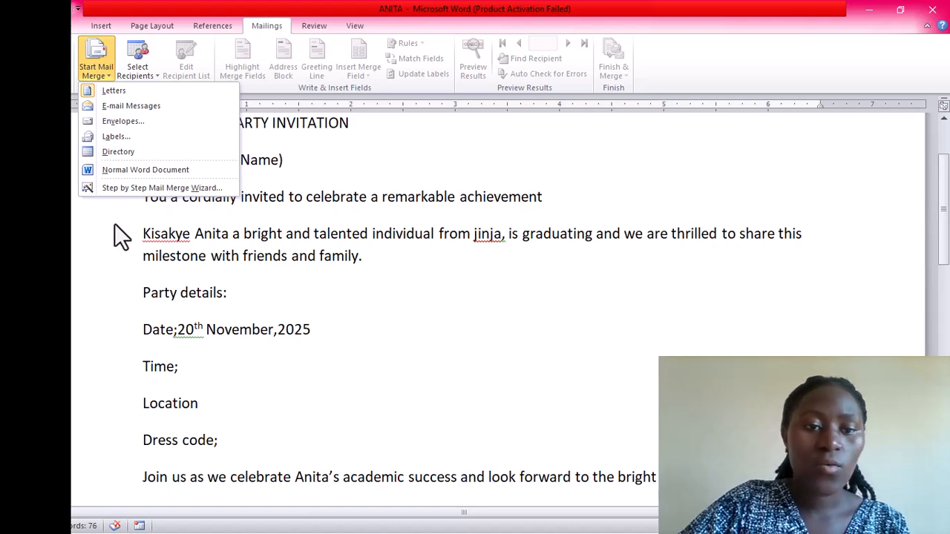
click(146, 189)
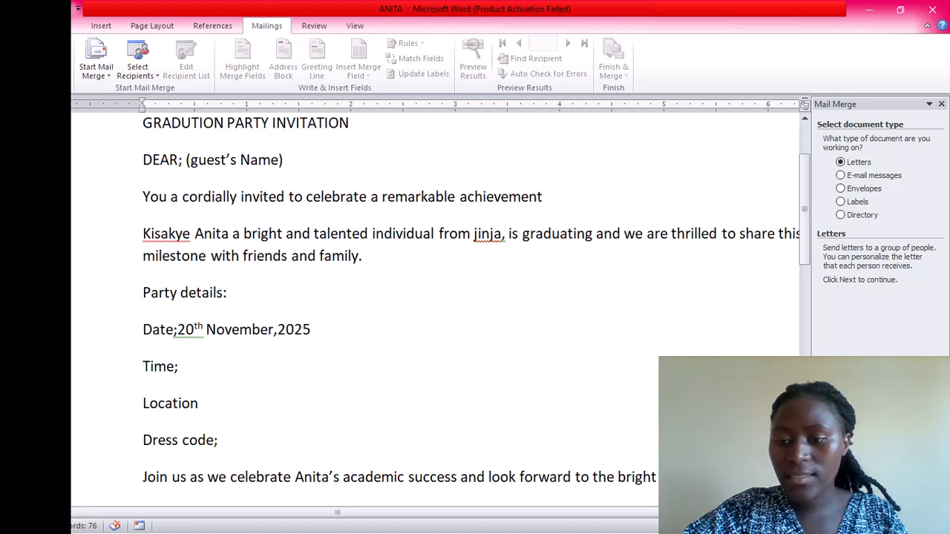
Advance the mail merge wizard to the starting-document step
click(876, 499)
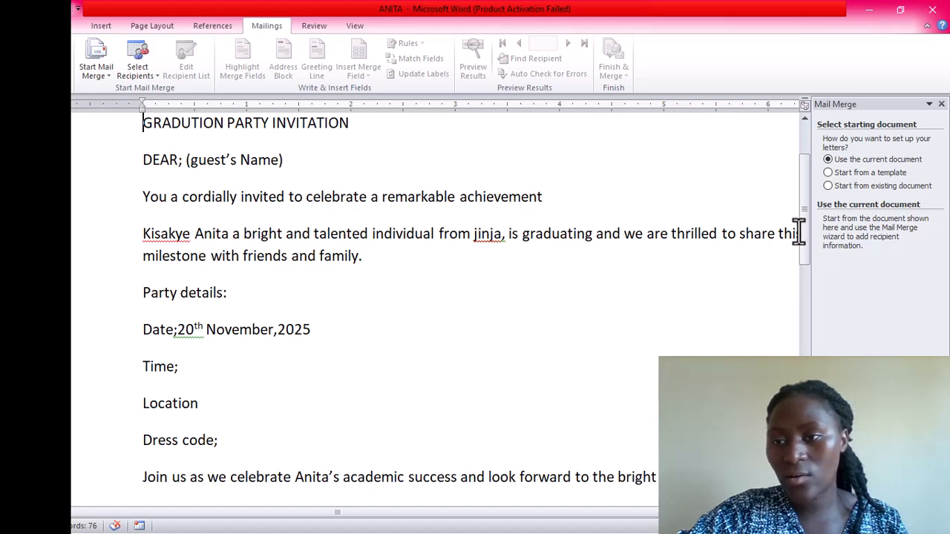
Keep Use the current document as the starting document and advance to recipients
click(828, 185)
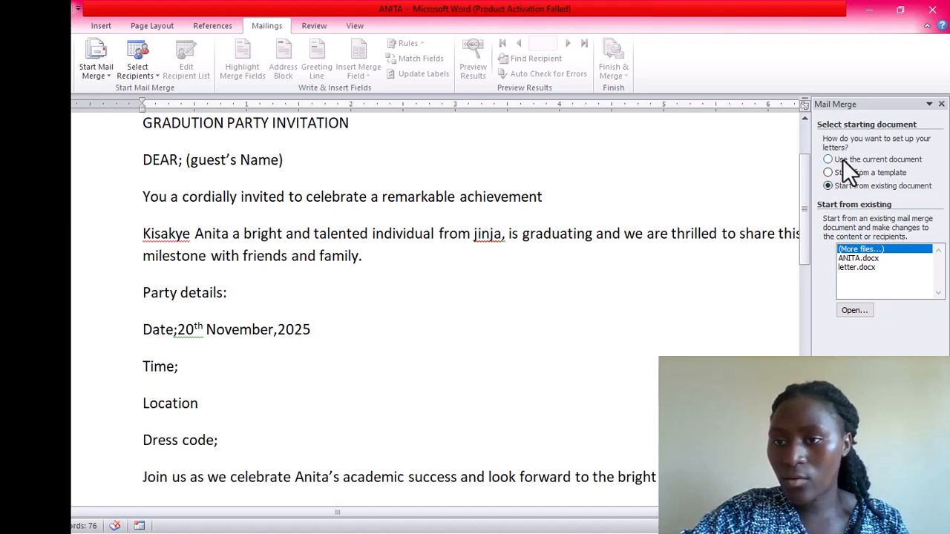
click(829, 159)
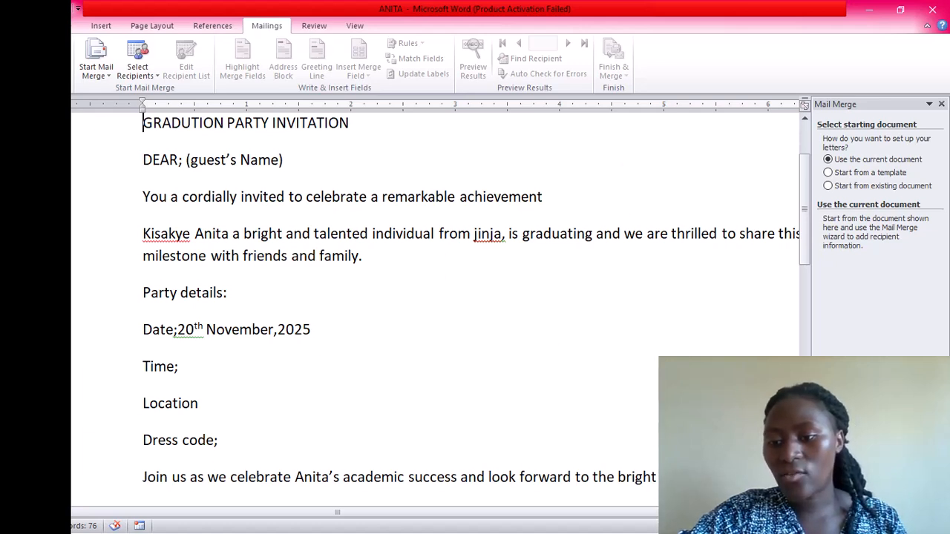
click(878, 492)
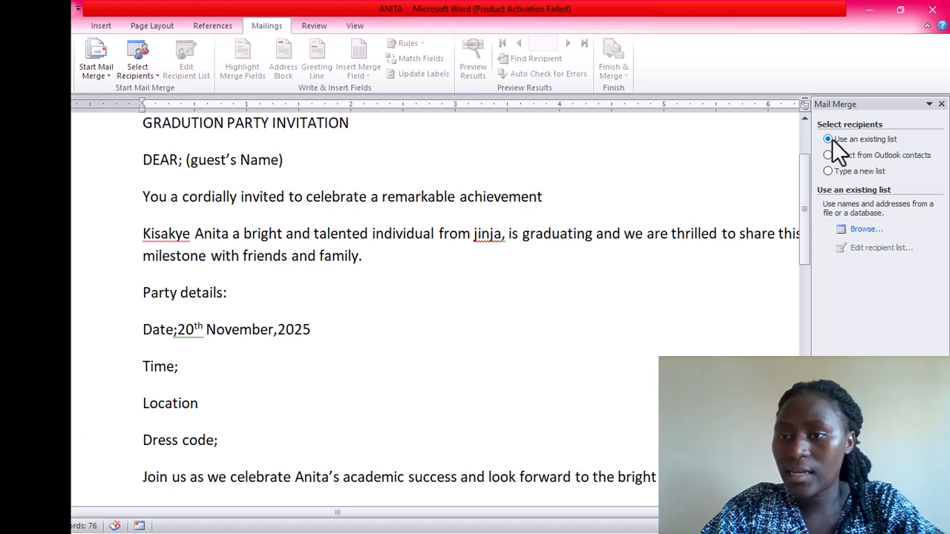
Choose Type a new list and create a new recipient address list
click(849, 173)
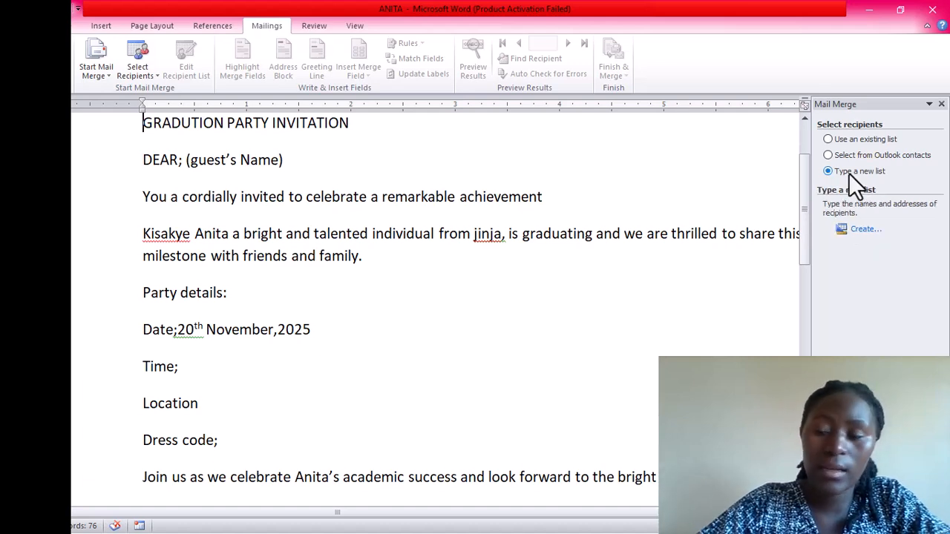
click(864, 230)
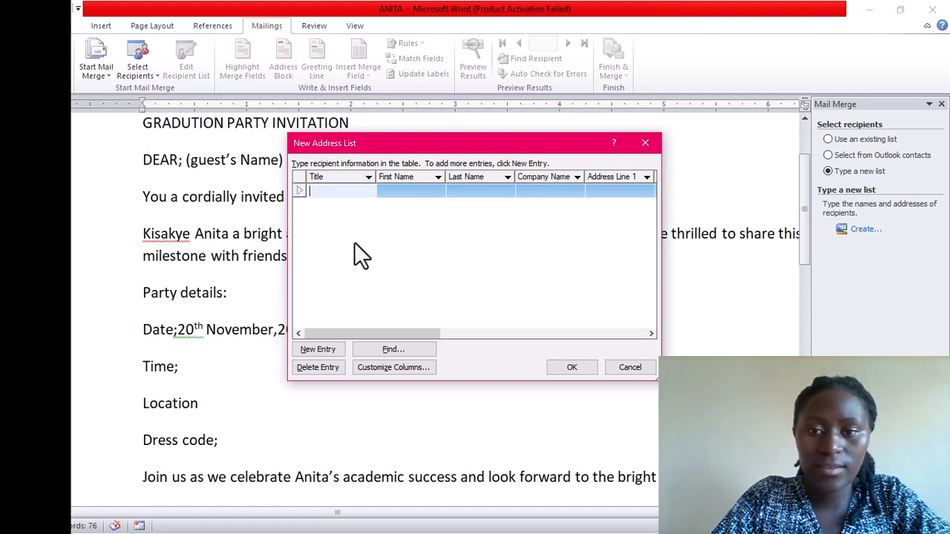
Inspect the New Address List columns through City, then open Customize Columns
click(647, 177)
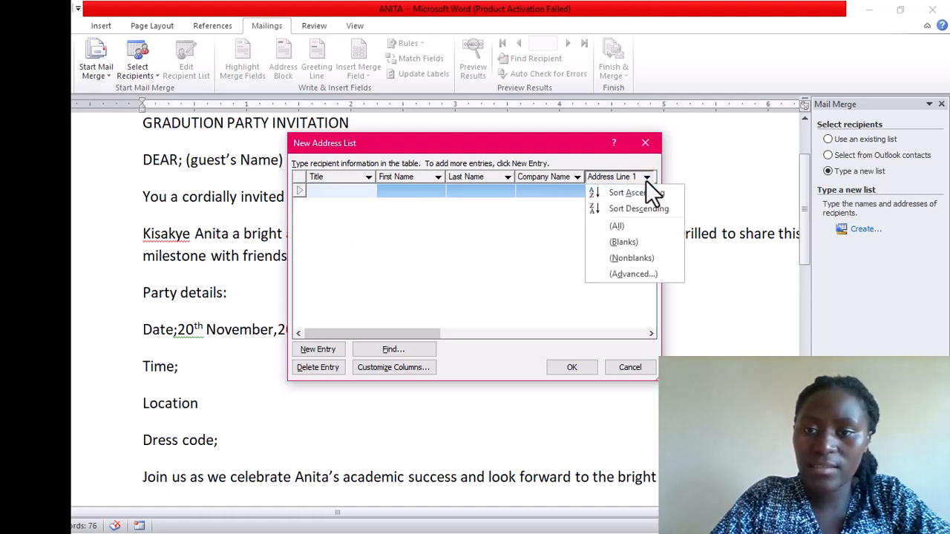
click(472, 283)
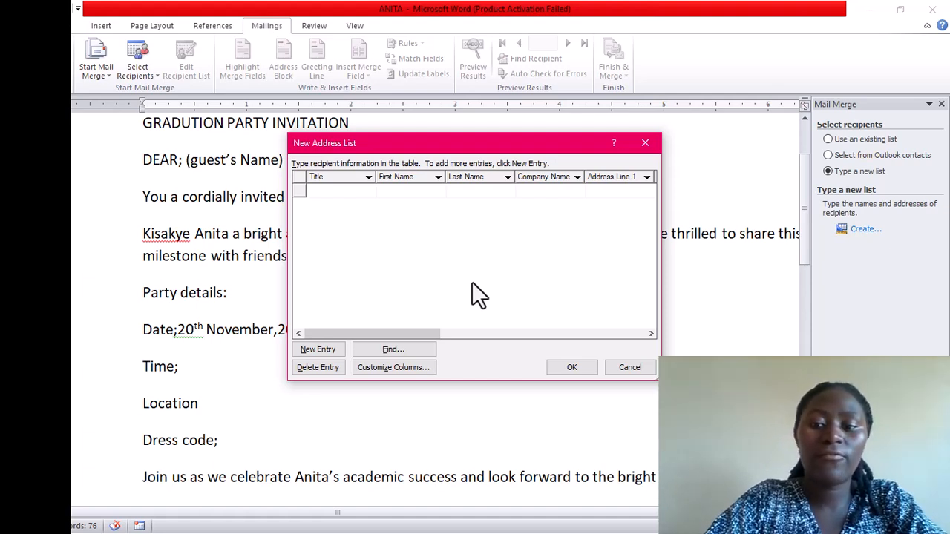
click(650, 333)
click(650, 333)
drag(650, 333, 650, 332)
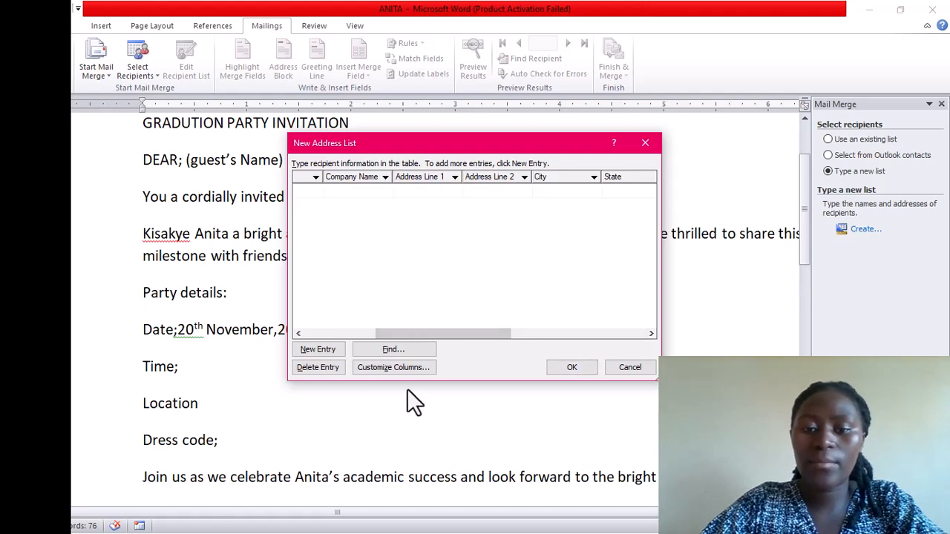
click(399, 365)
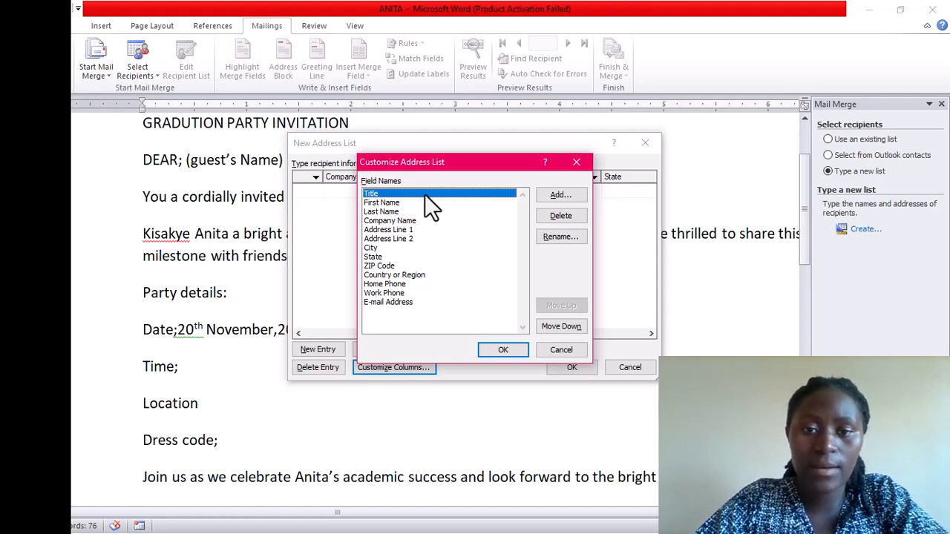
Select the Last Name, First Name and Company Name fields in Customize Address List
click(406, 211)
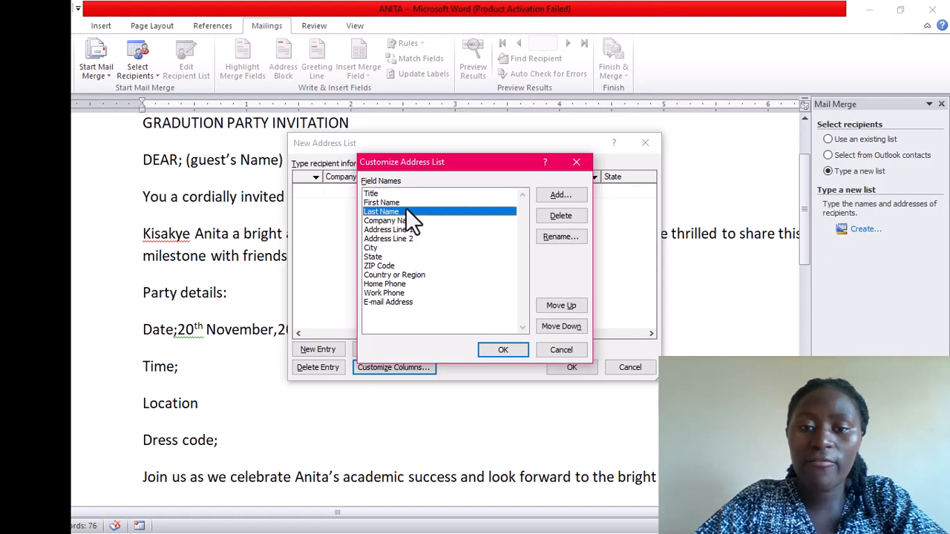
click(402, 204)
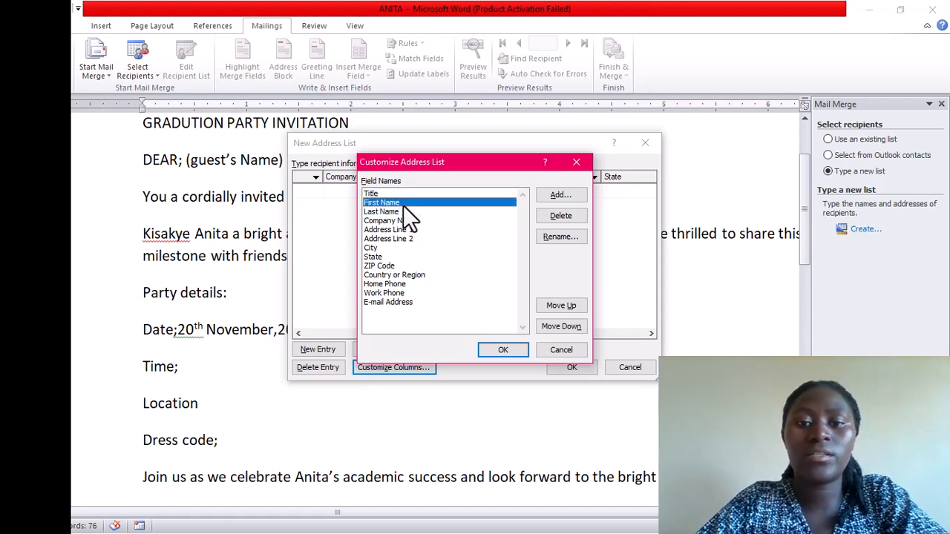
click(403, 210)
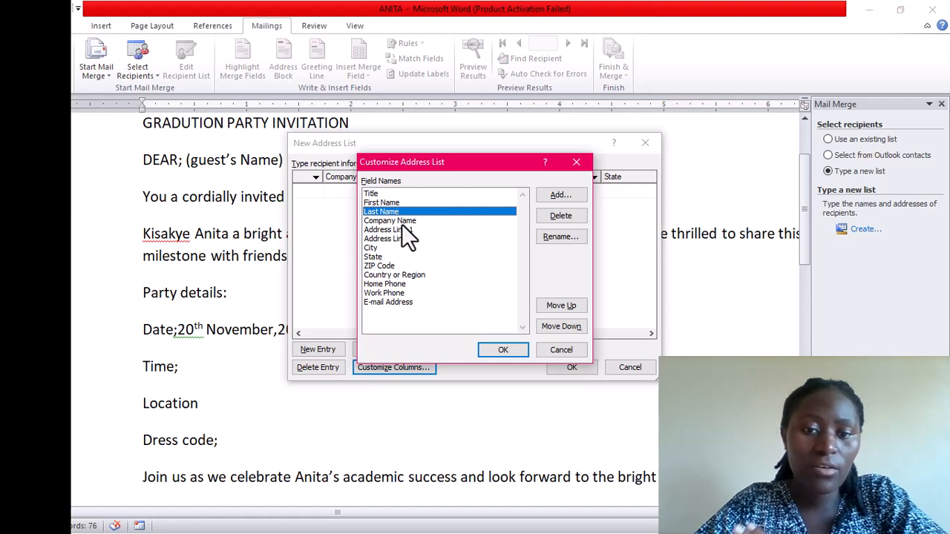
click(402, 224)
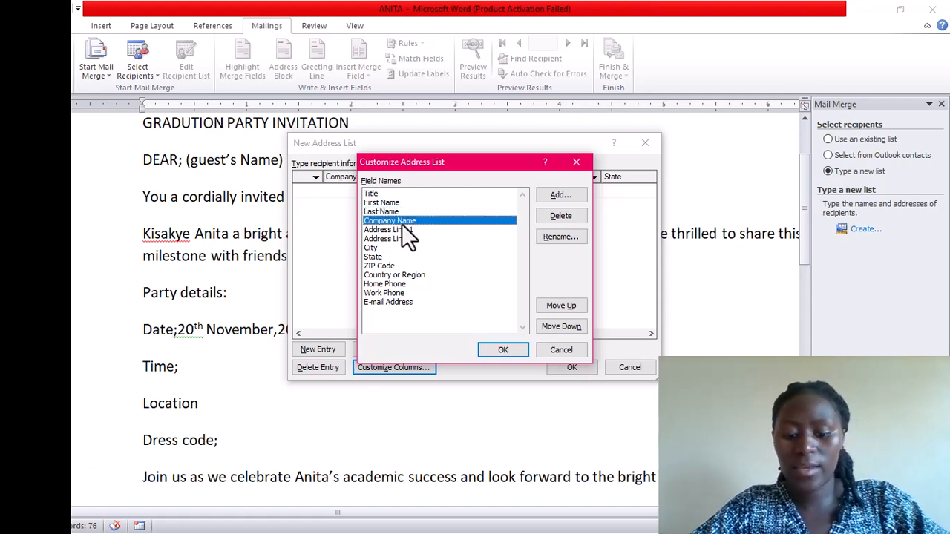
Delete the Company Name, Address Line 1 and Address Line 2 fields
click(556, 213)
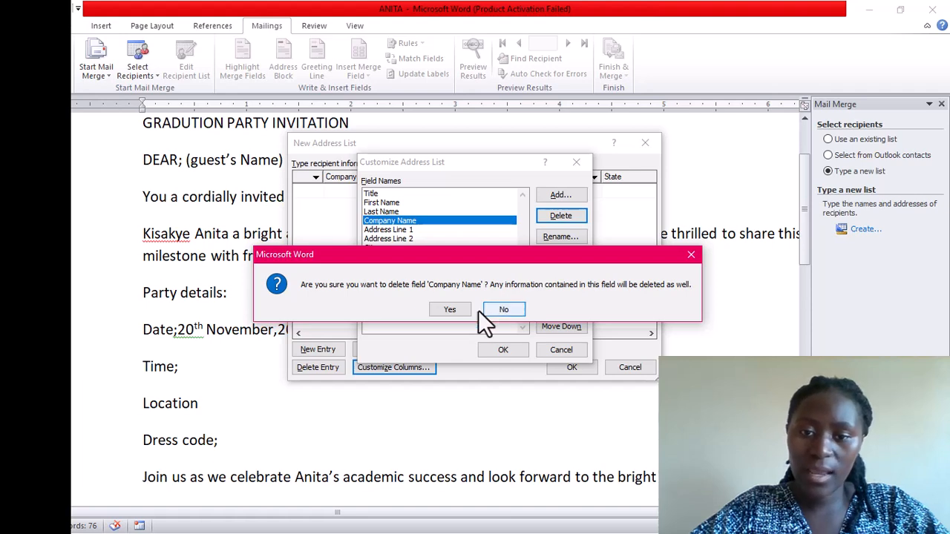
click(452, 309)
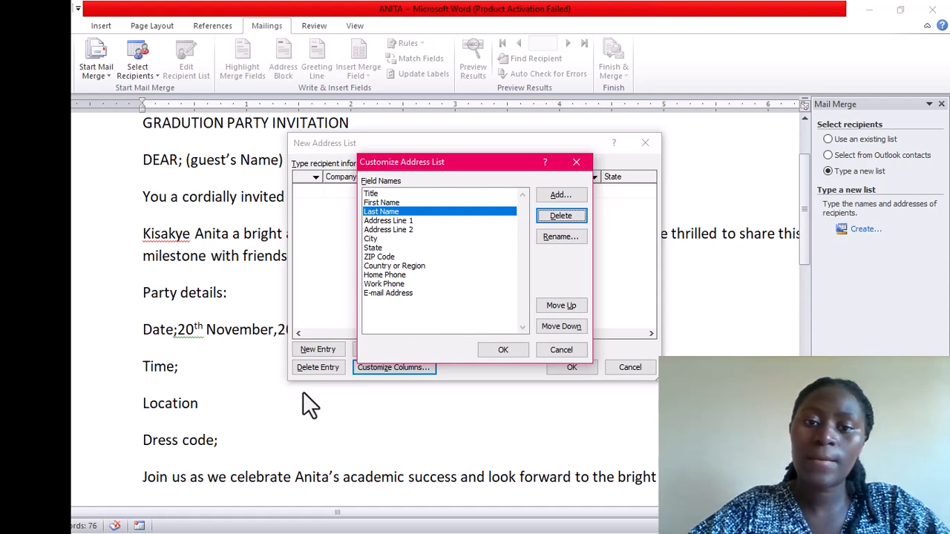
click(405, 221)
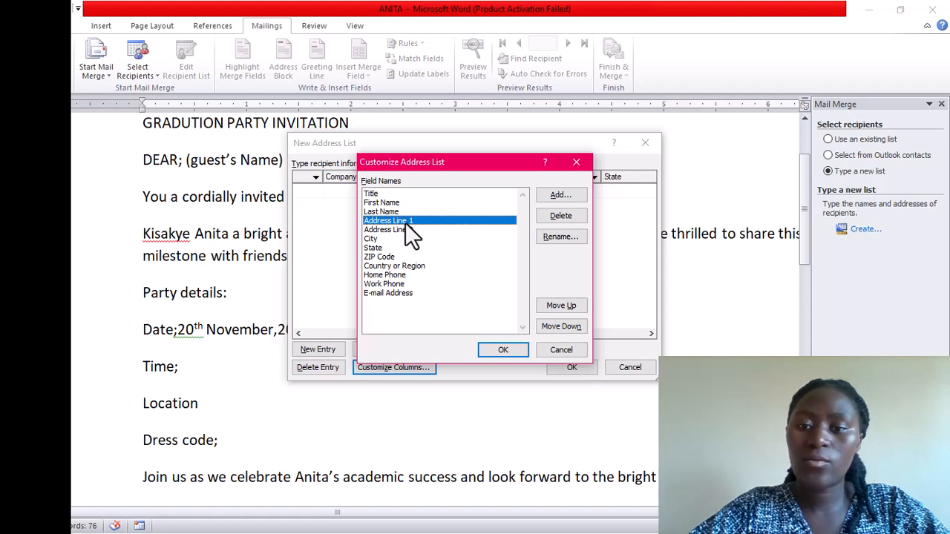
click(557, 215)
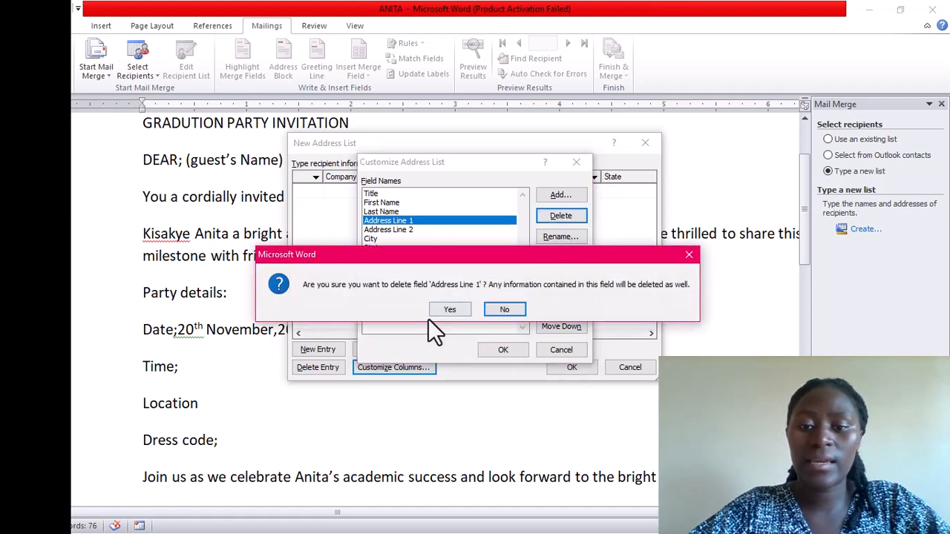
click(449, 311)
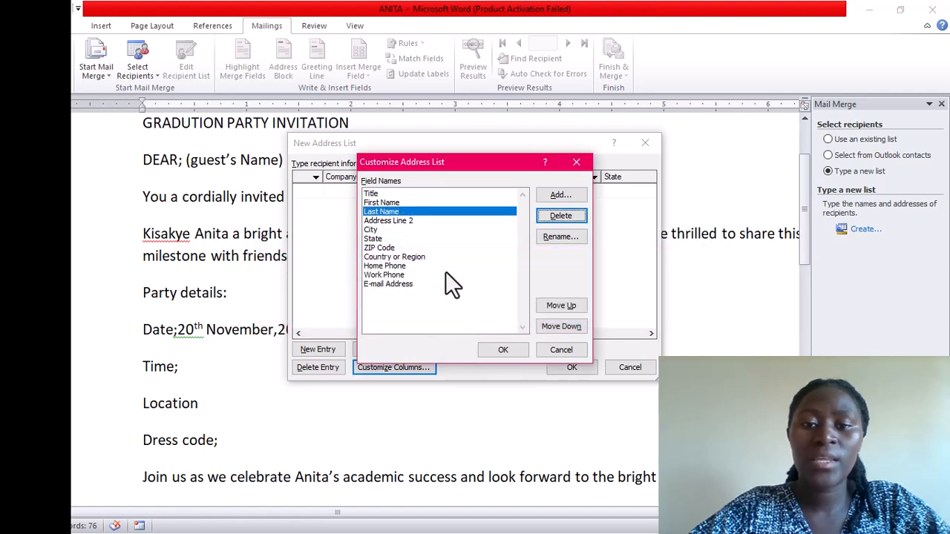
click(411, 230)
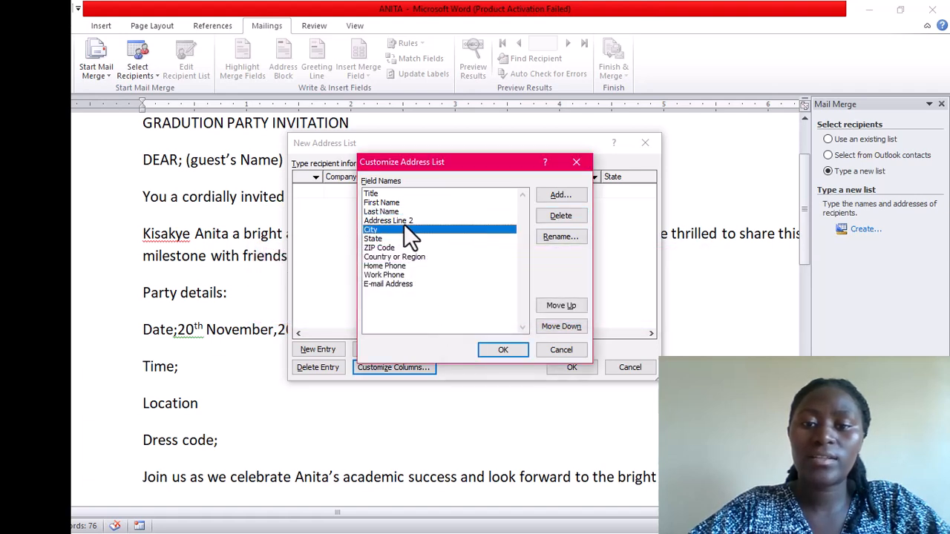
click(404, 221)
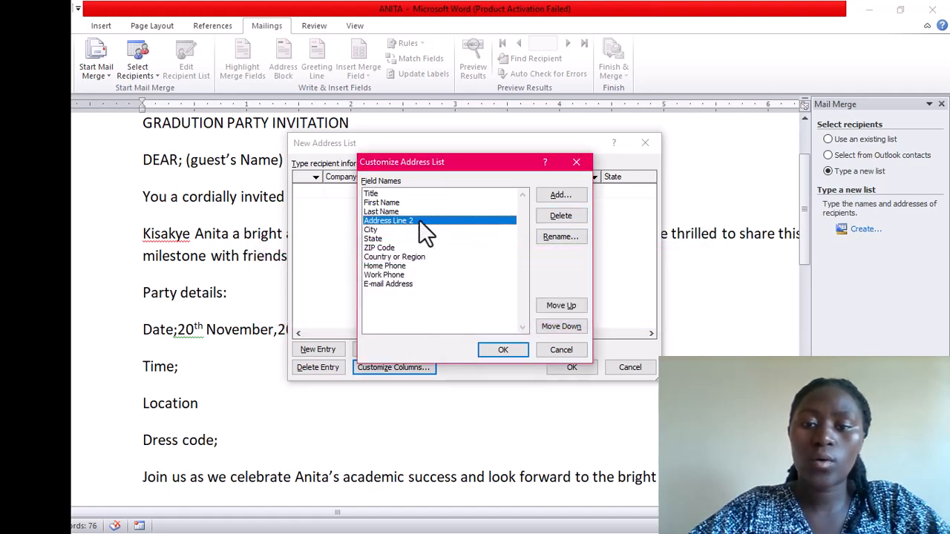
click(558, 223)
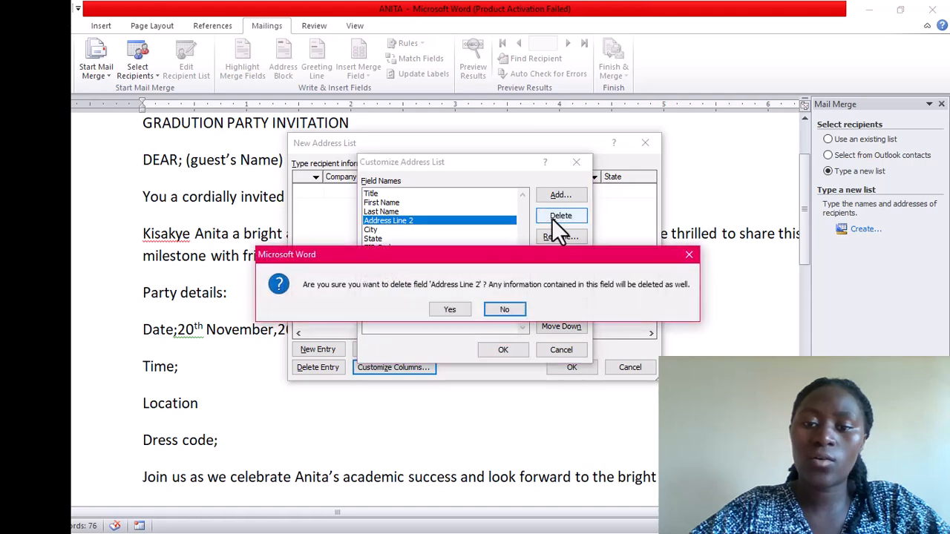
click(449, 309)
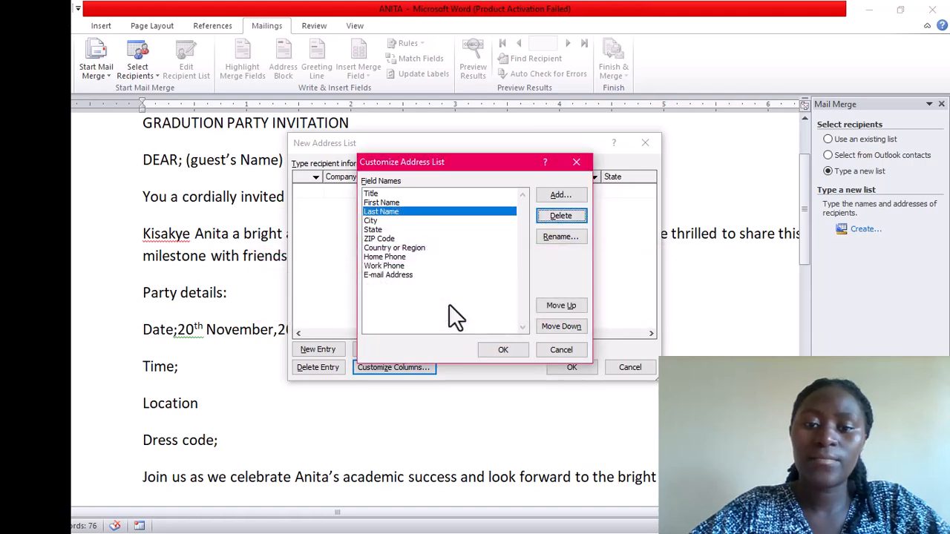
Delete the State, ZIP Code and Country or Region fields
click(379, 227)
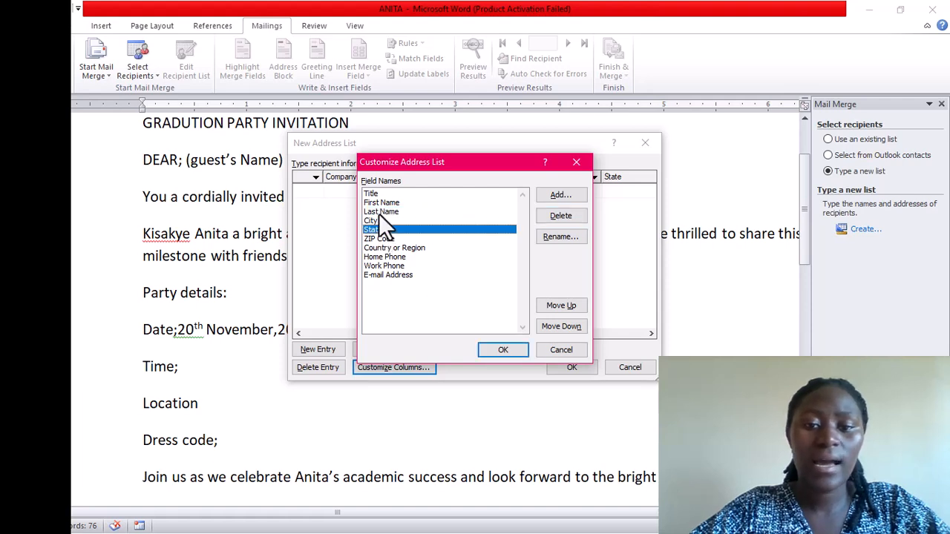
click(378, 215)
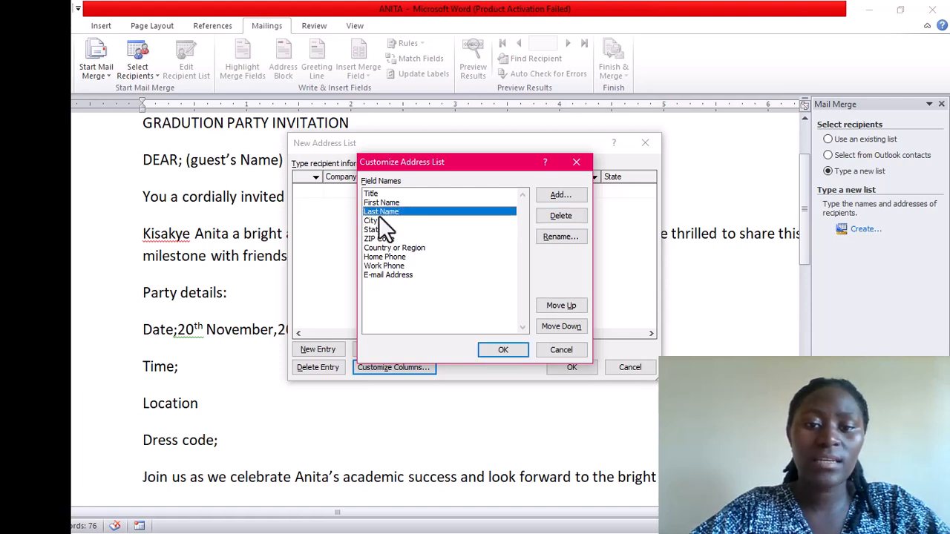
click(378, 220)
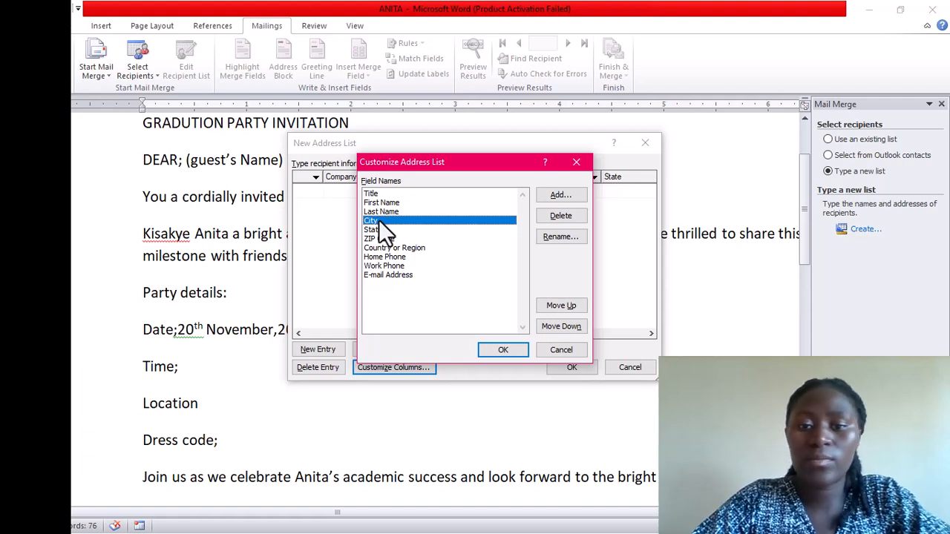
click(379, 230)
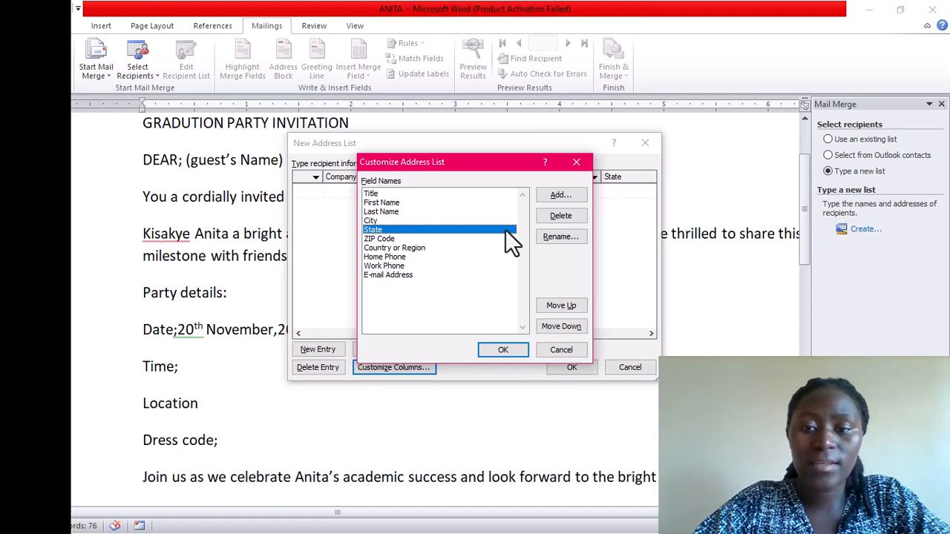
click(553, 219)
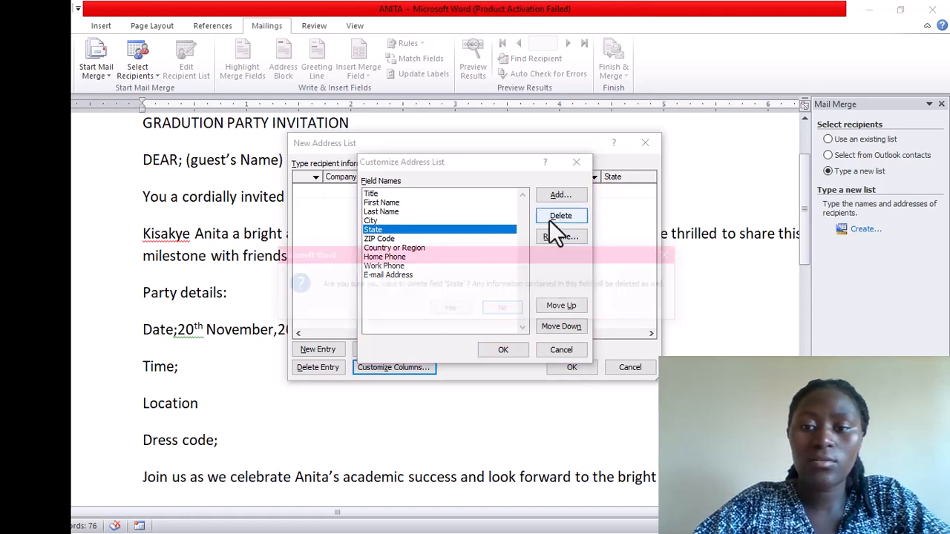
click(460, 308)
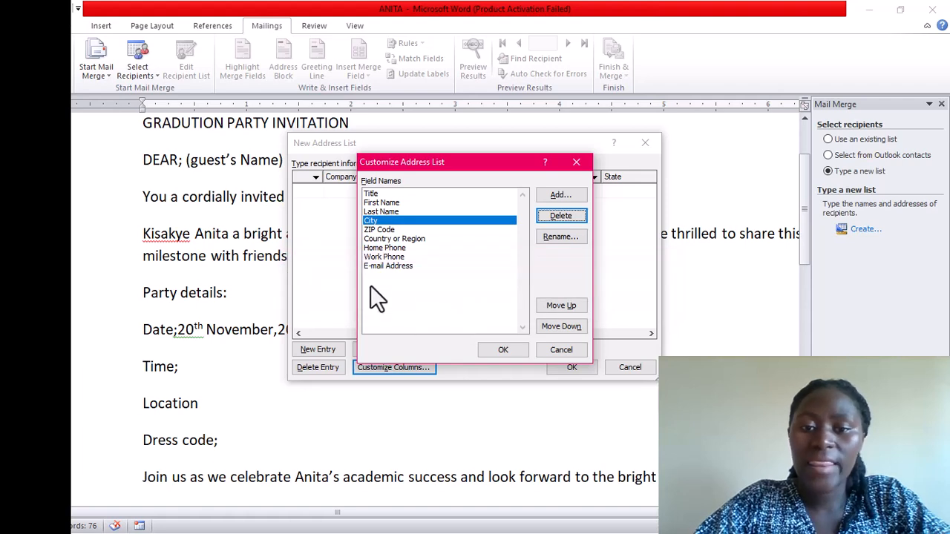
click(386, 229)
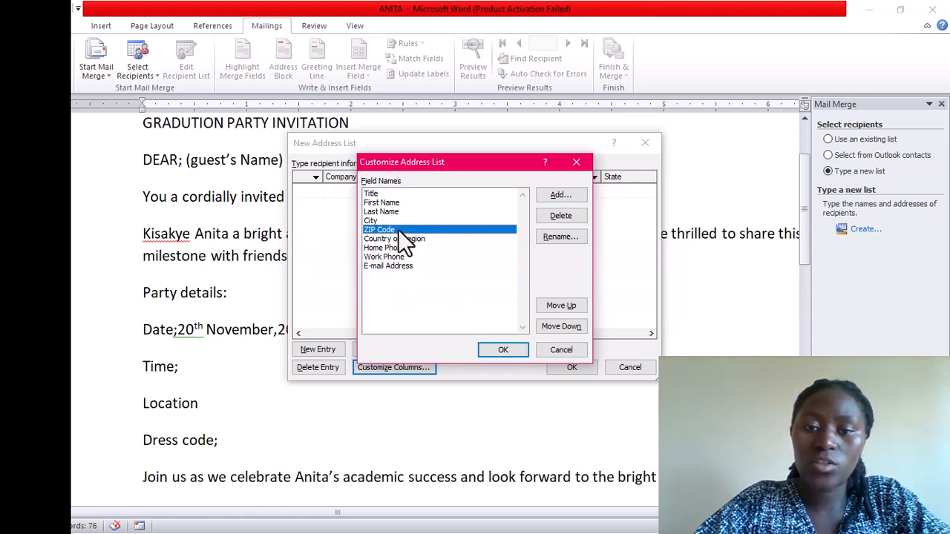
click(562, 217)
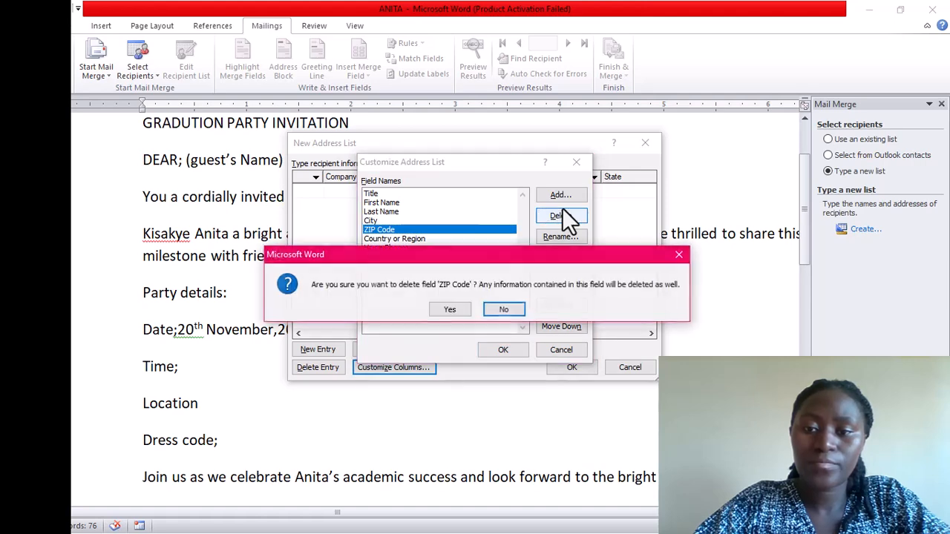
click(449, 310)
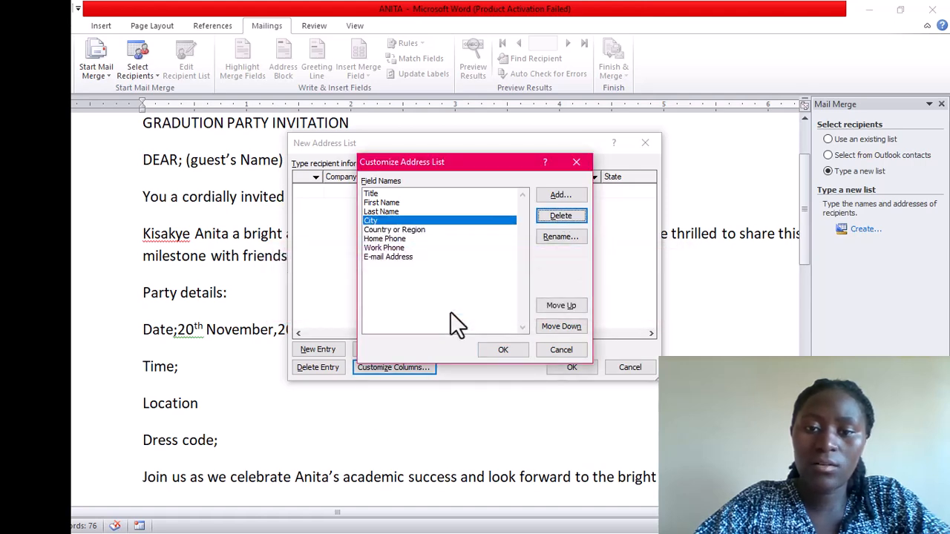
click(412, 238)
click(416, 229)
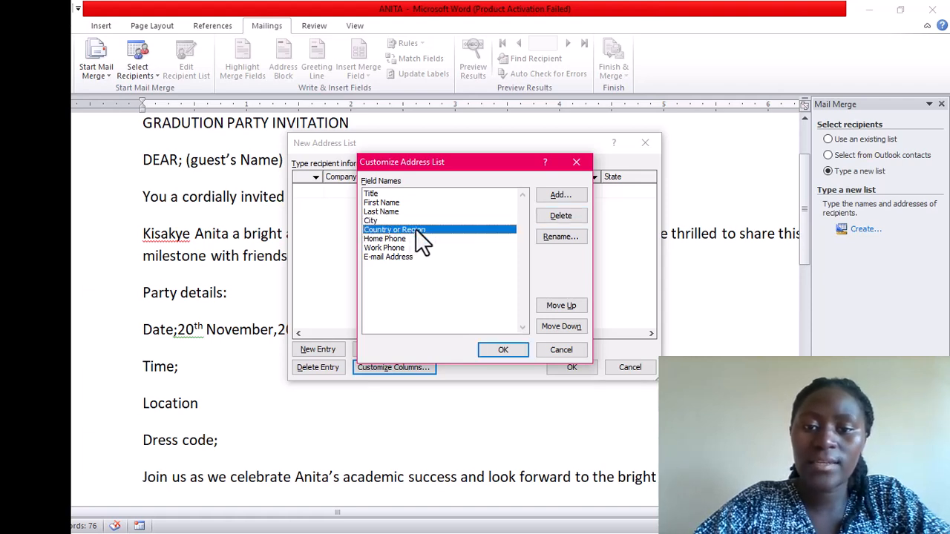
click(585, 211)
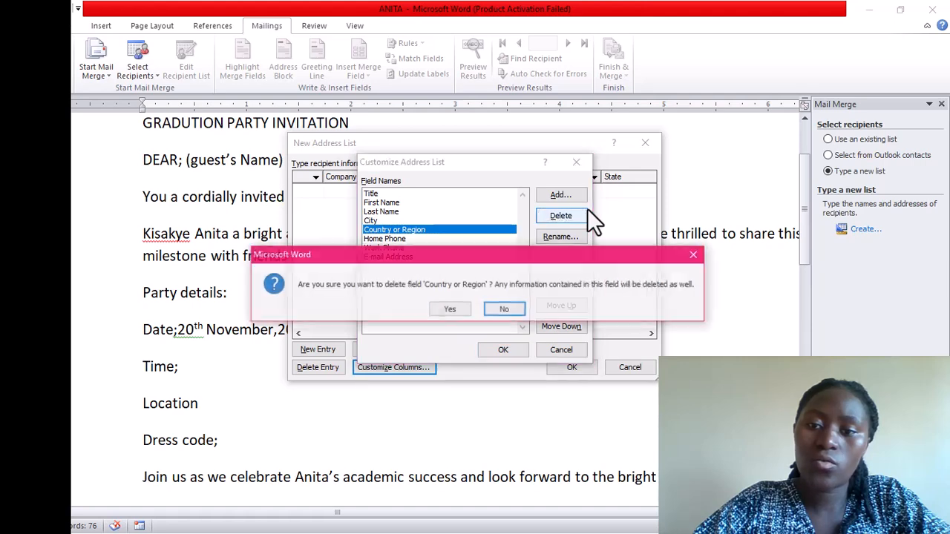
click(450, 306)
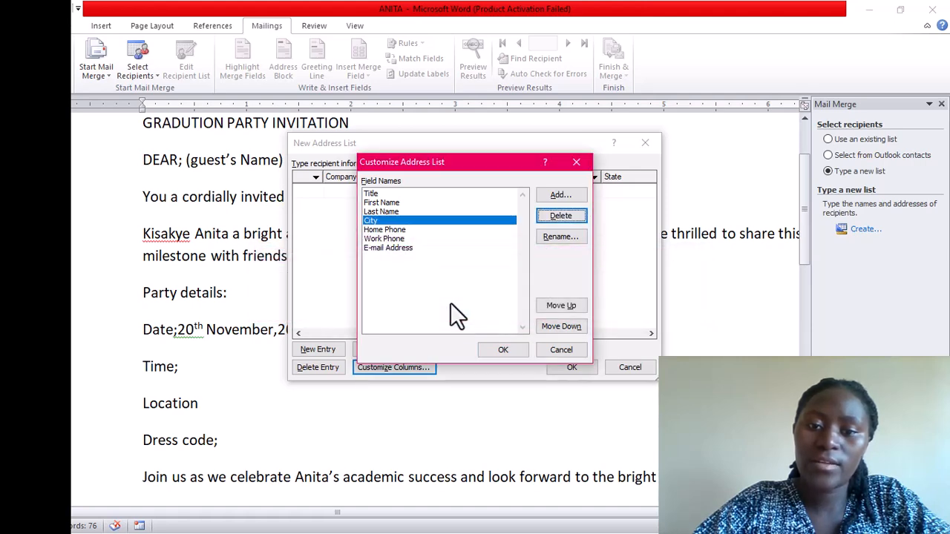
Delete the Home Phone, E-mail Address and Work Phone fields
click(390, 230)
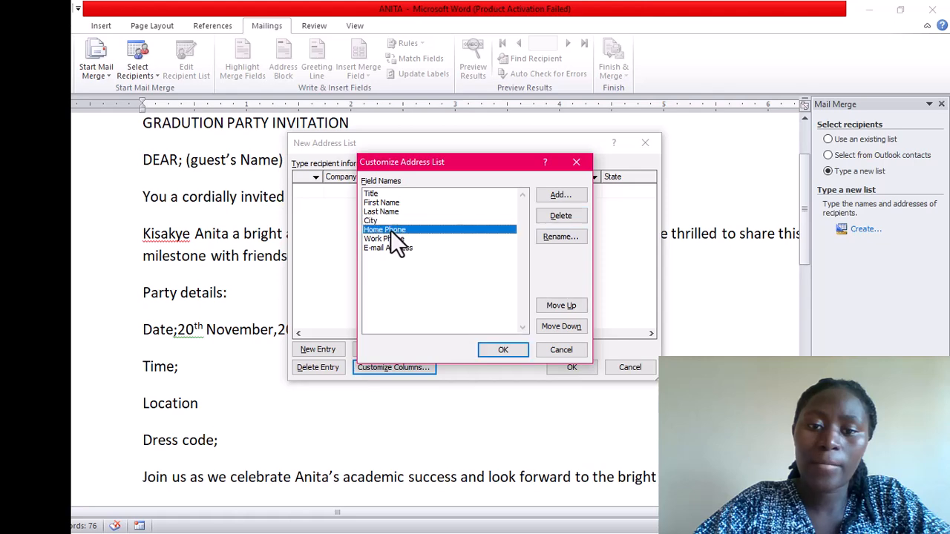
click(542, 215)
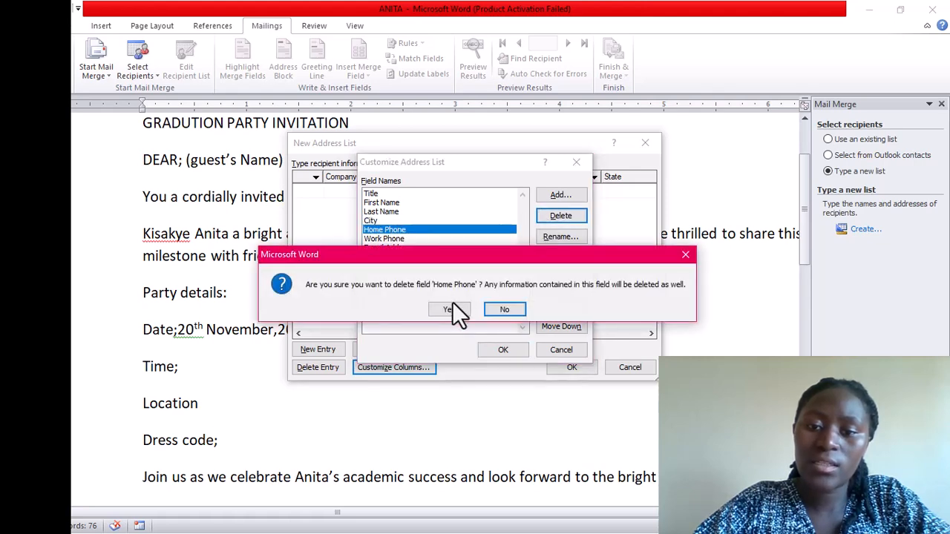
click(452, 307)
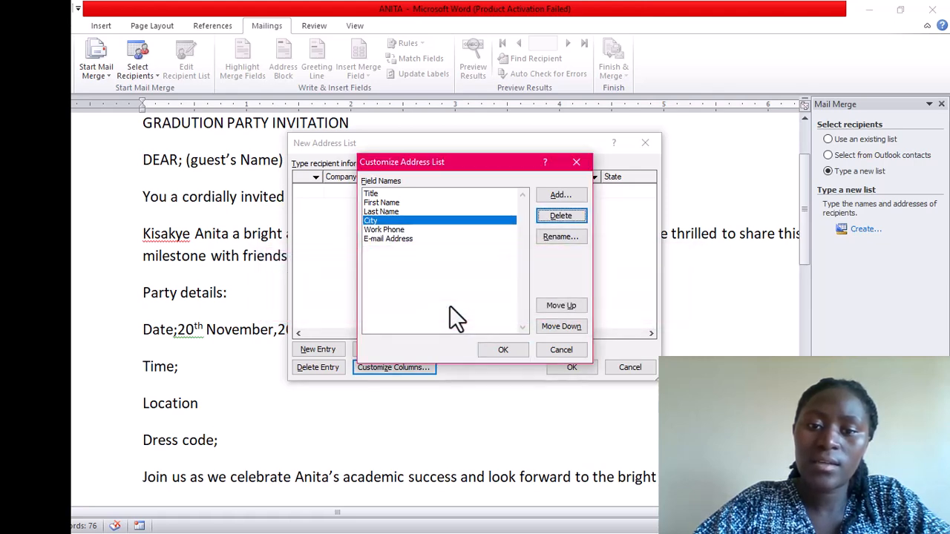
click(411, 238)
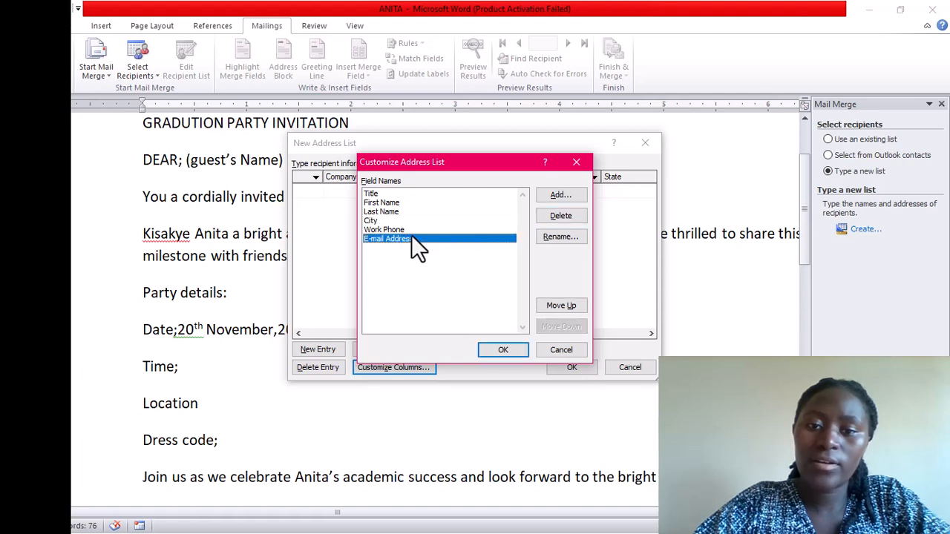
click(550, 211)
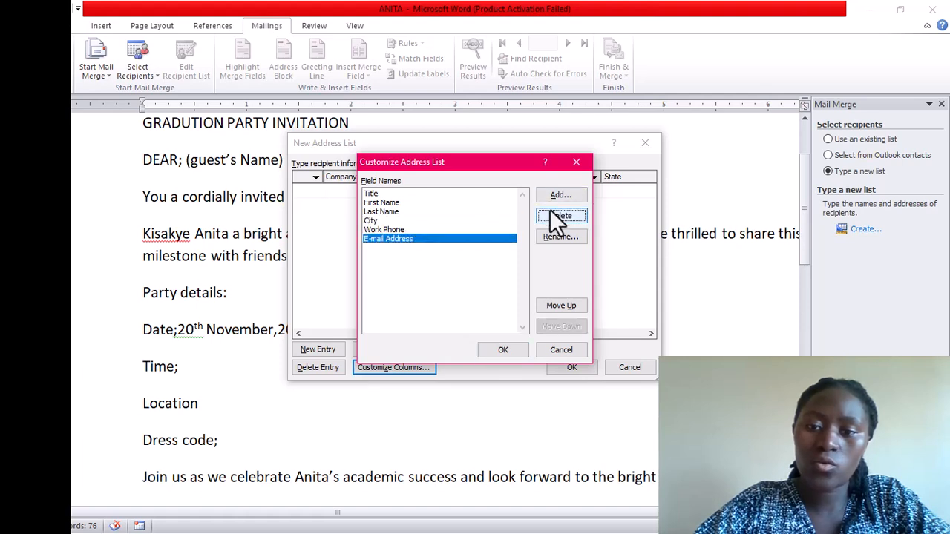
click(451, 311)
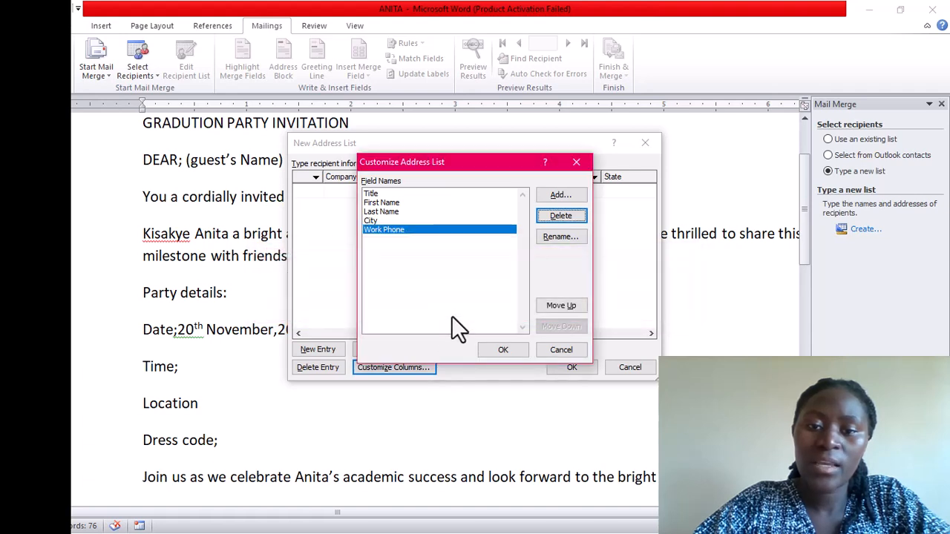
click(444, 222)
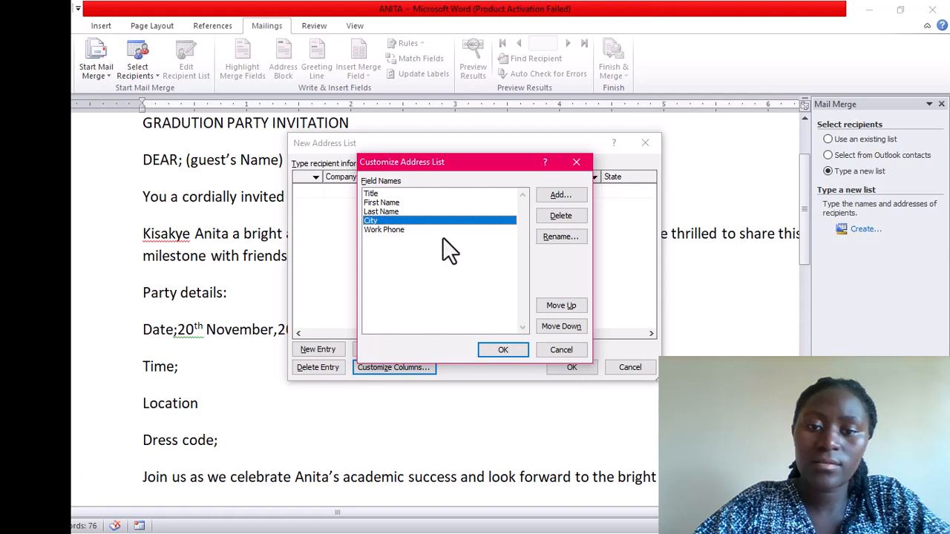
click(417, 230)
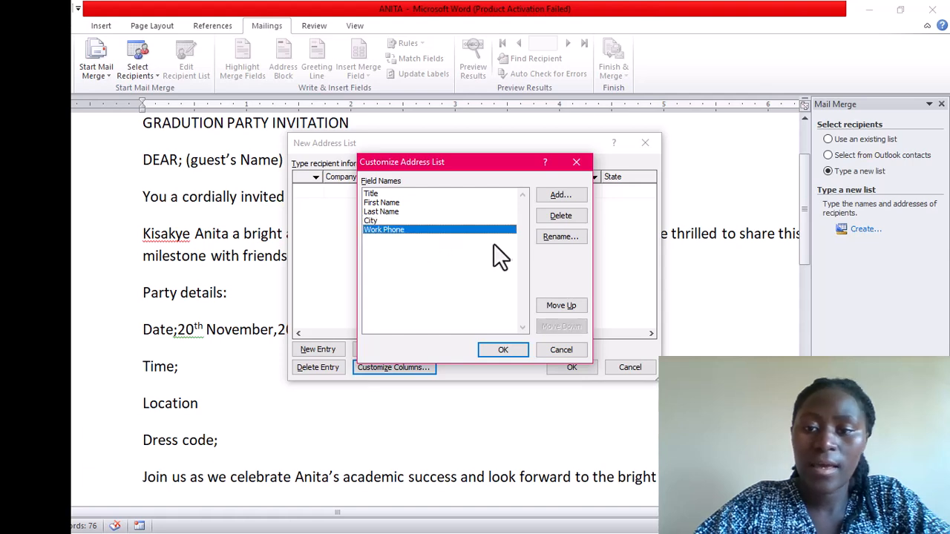
click(551, 215)
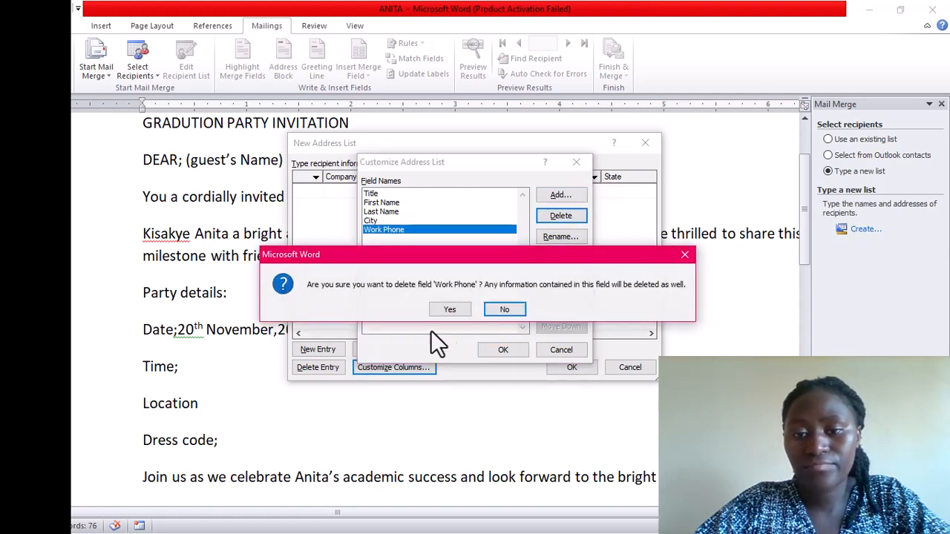
click(444, 305)
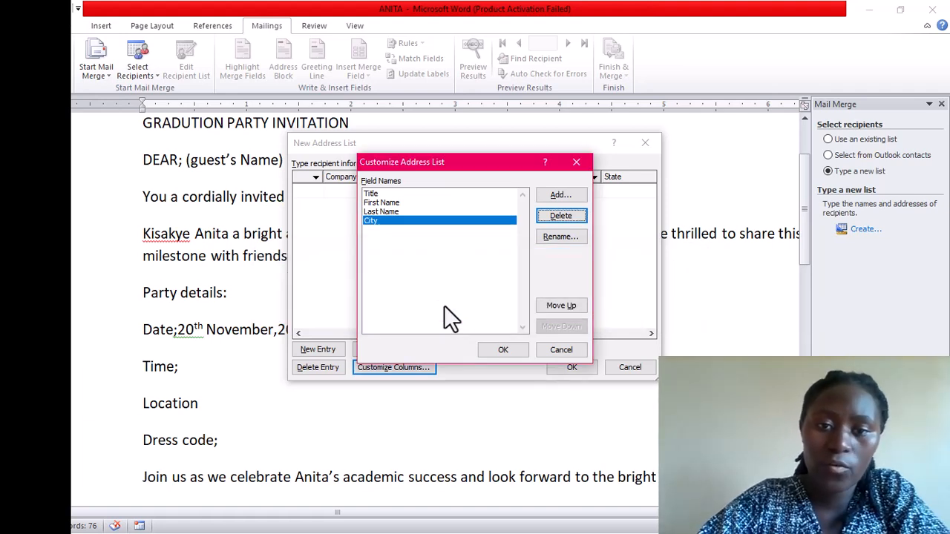
Add a new recipient field named 'contacts' below City in the address list
click(564, 192)
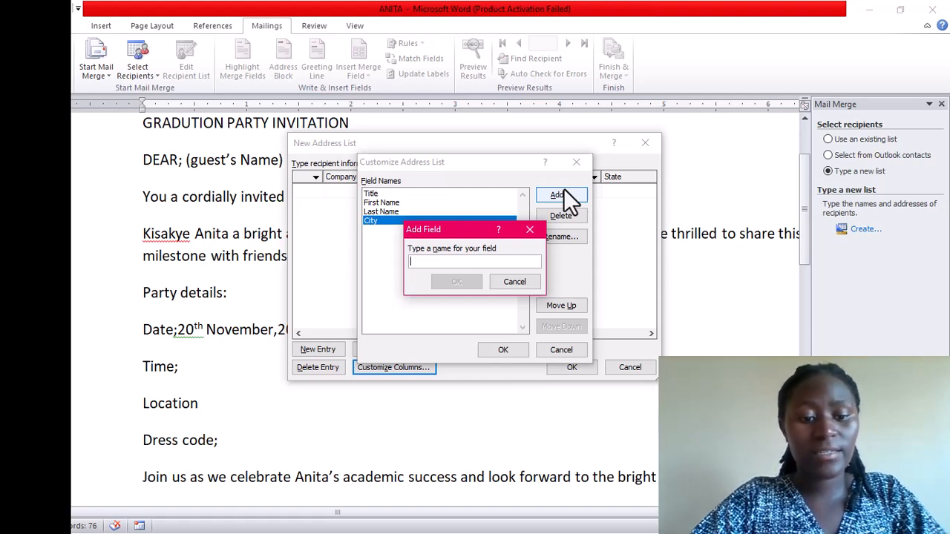
text(07)
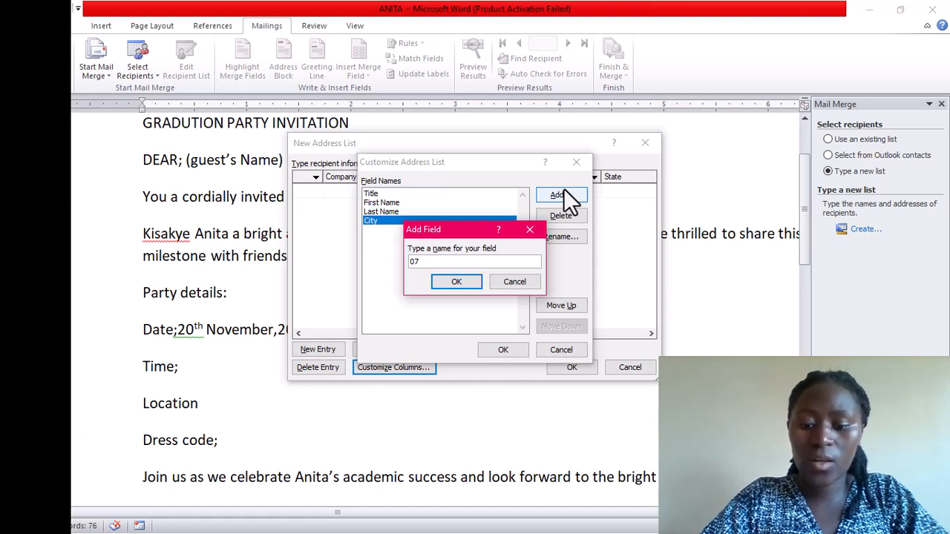
key(BackSpace)
key(BackSpace)
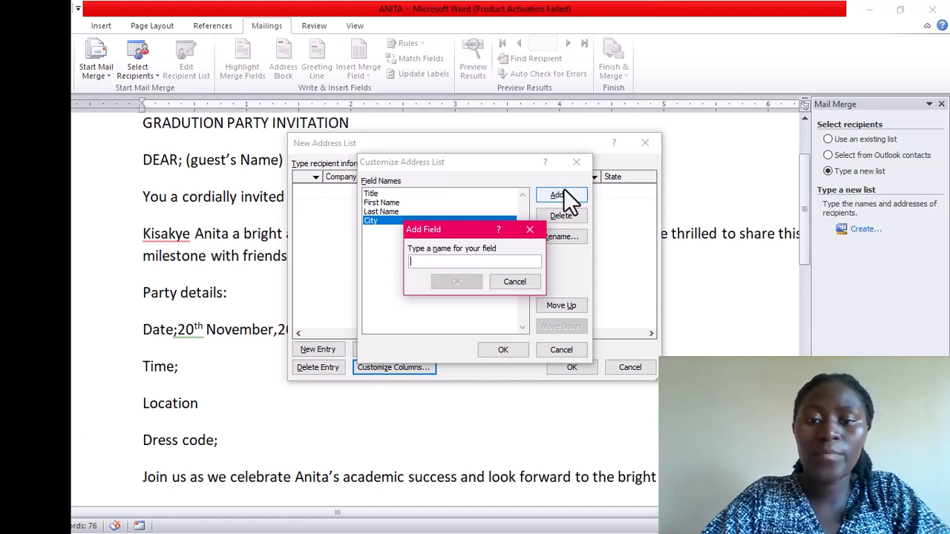
text(co)
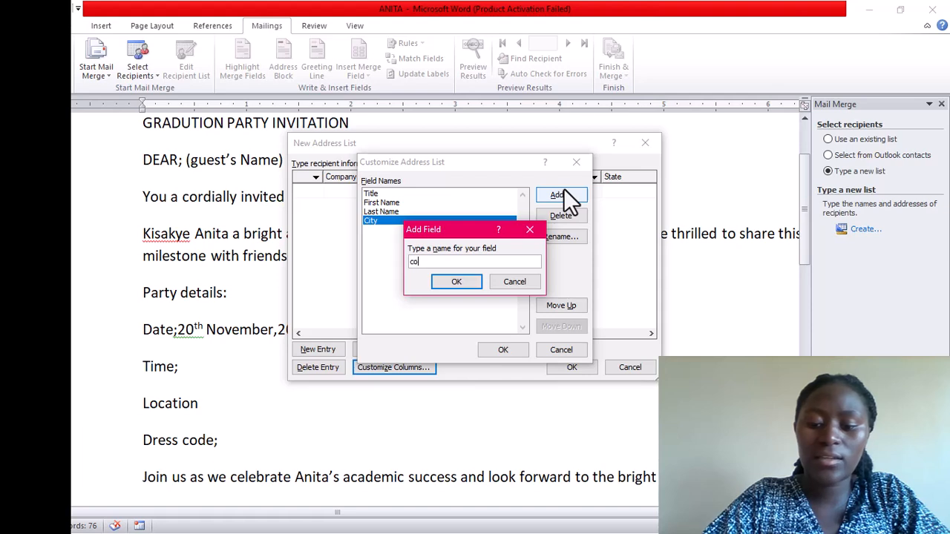
text(ntacts)
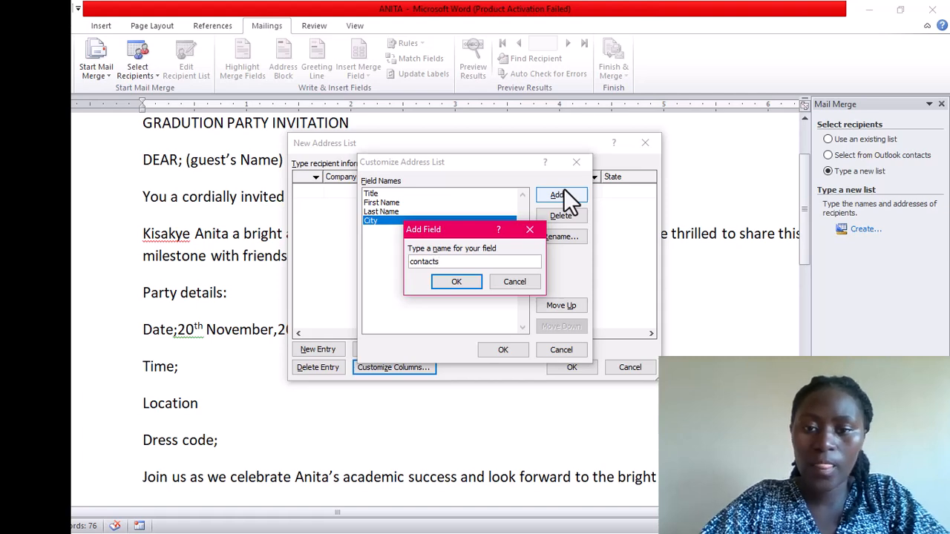
click(449, 281)
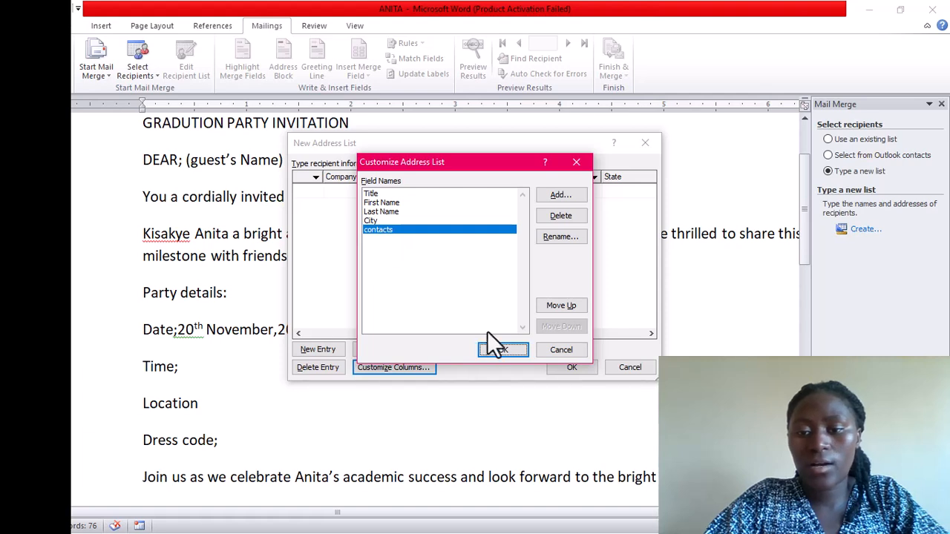
Return to the New Address List and enter MR. as the first recipient's title
click(501, 350)
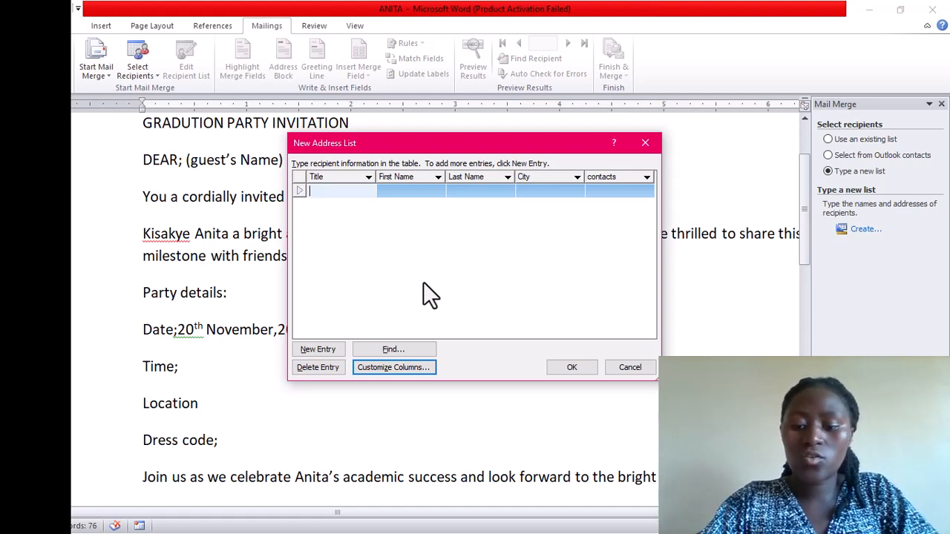
text(m)
key(BackSpace)
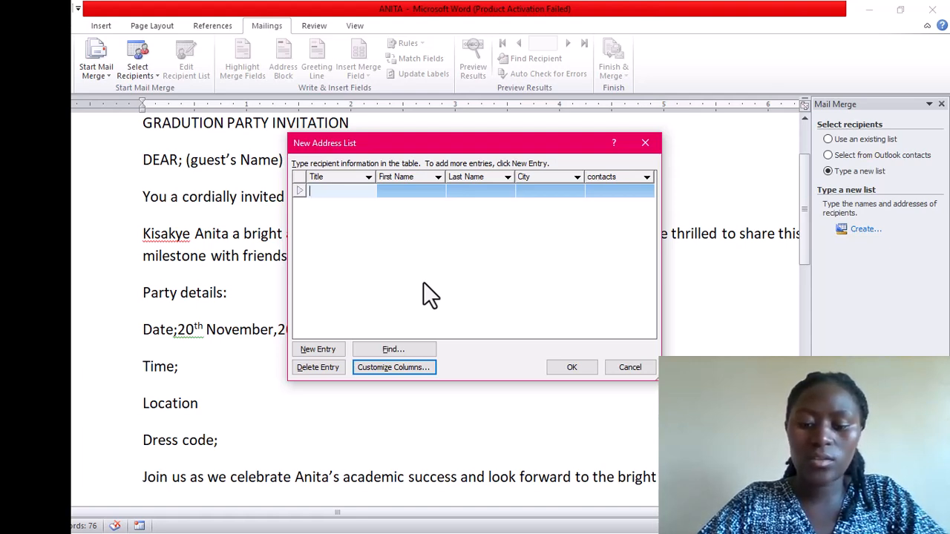
text(MR)
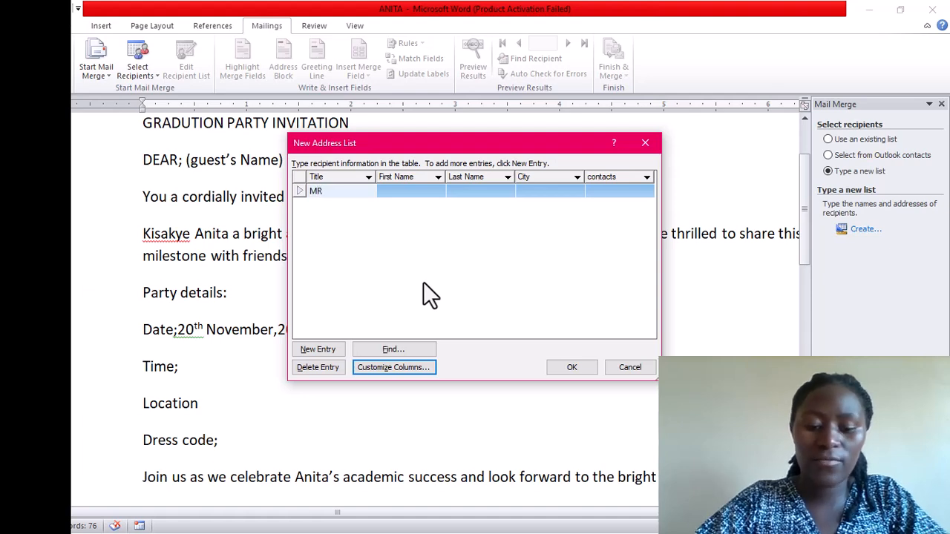
text(.)
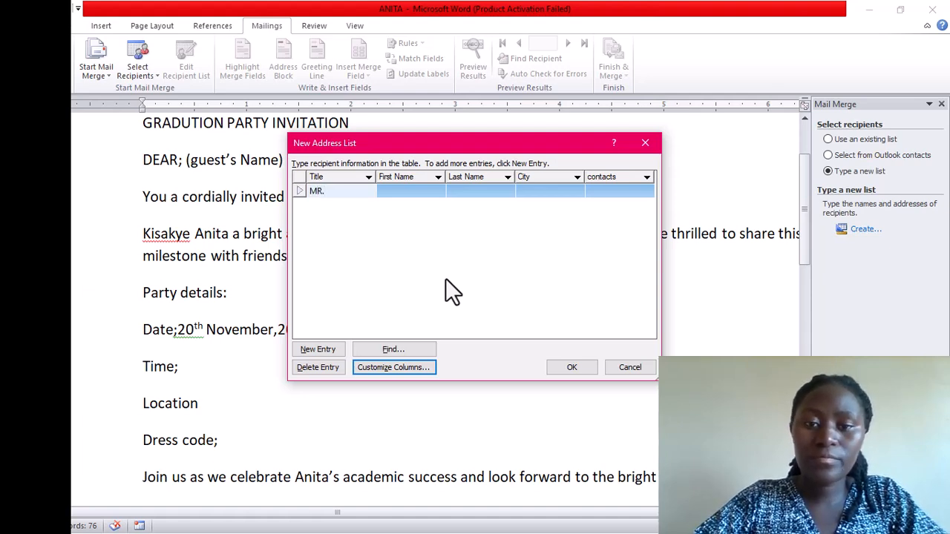
Fill in the first recipient's first and last names, city KAMPALA and phone contact
click(386, 191)
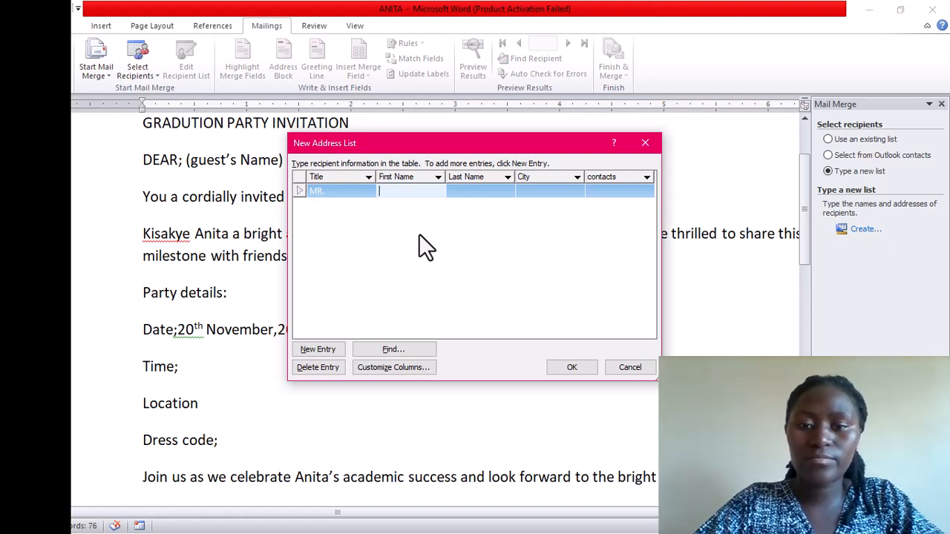
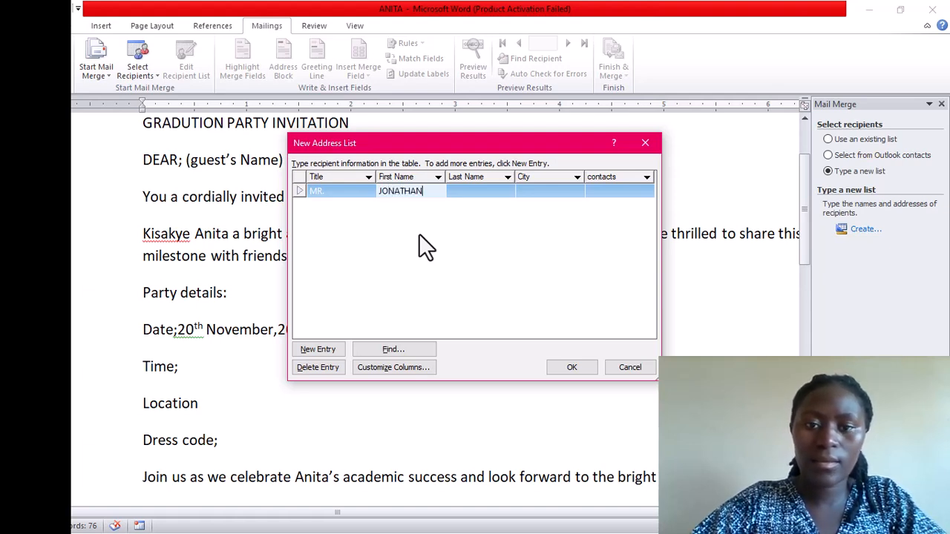
click(462, 182)
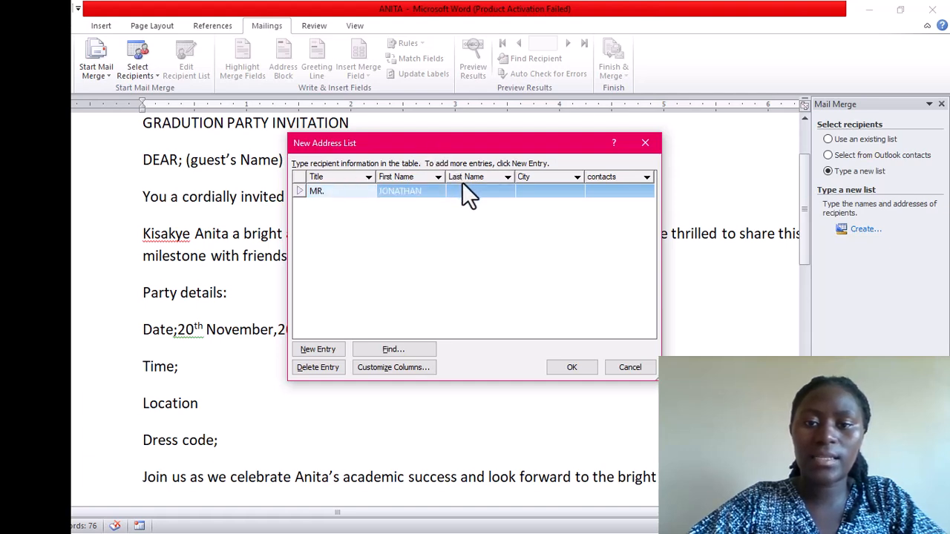
click(457, 190)
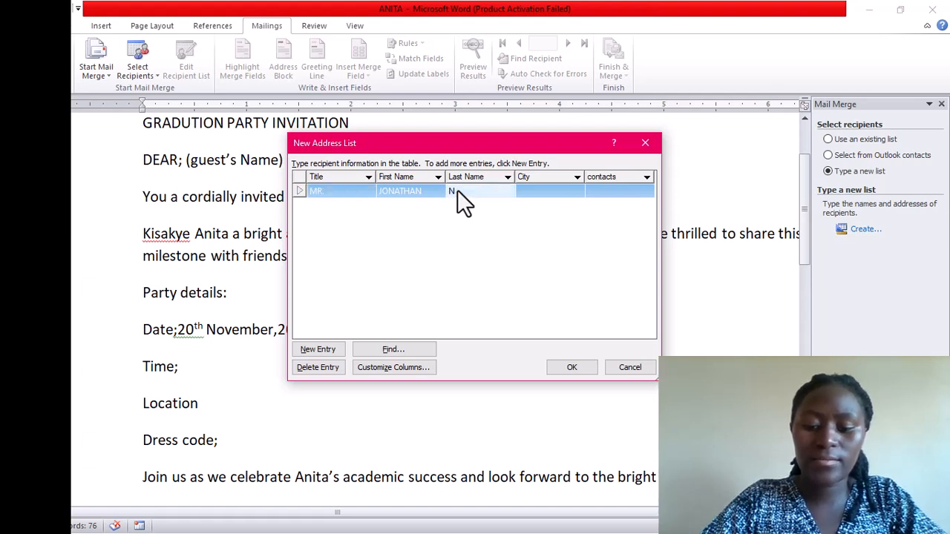
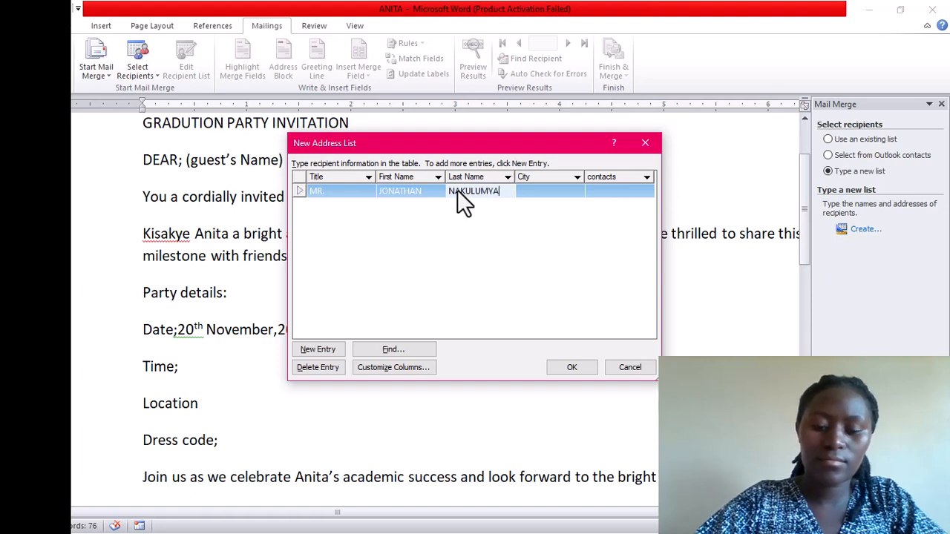
click(535, 191)
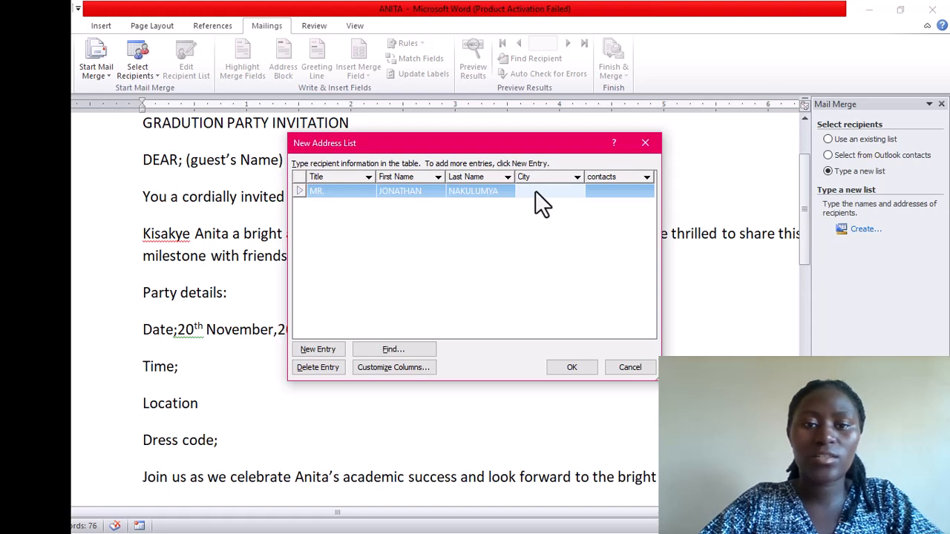
text(KAMPALA)
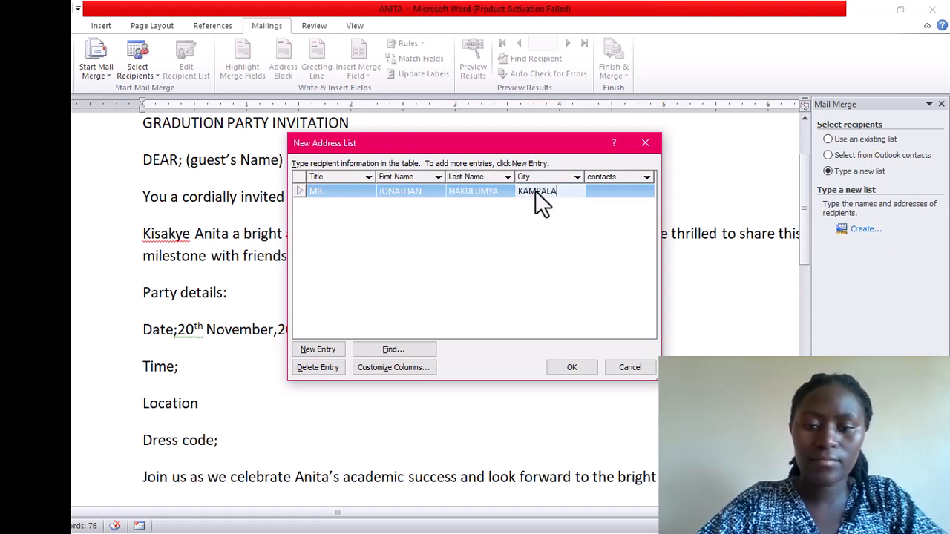
click(591, 187)
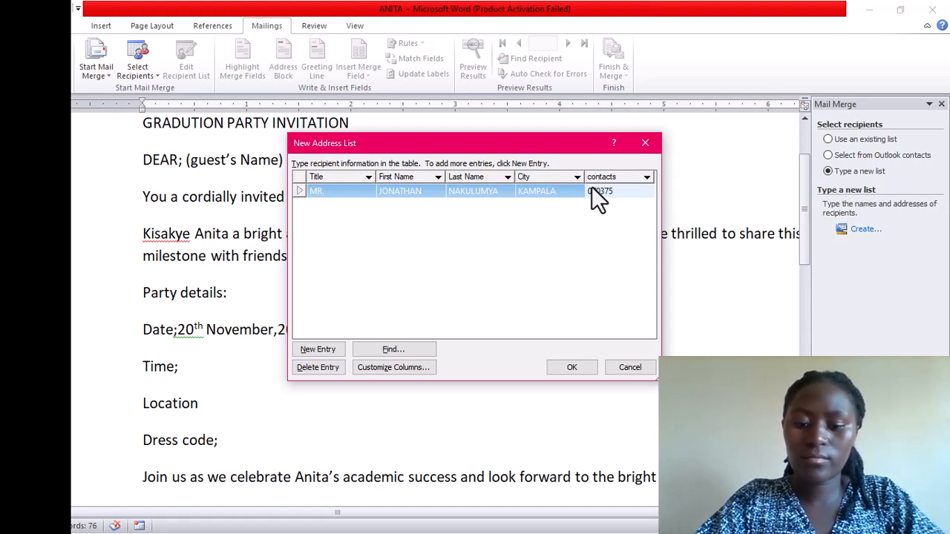
text(80)
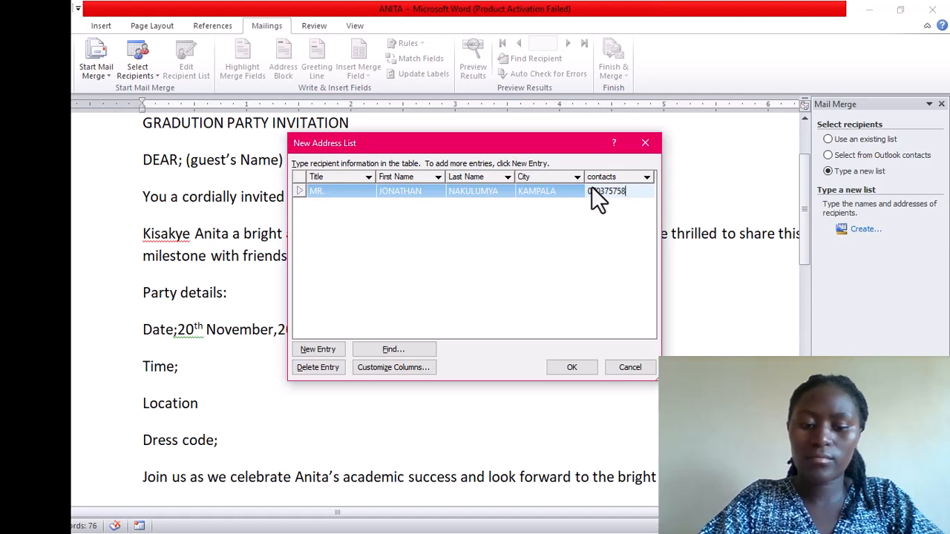
click(482, 207)
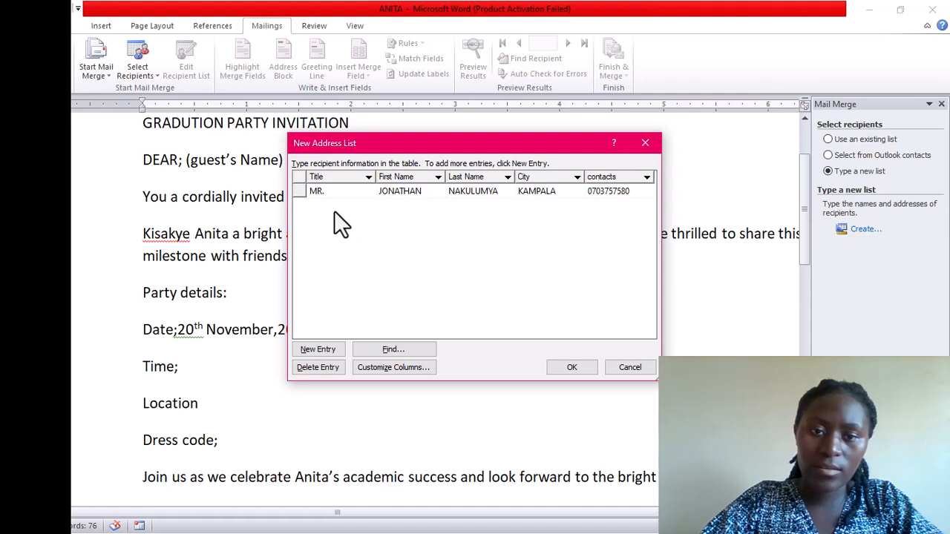
click(424, 193)
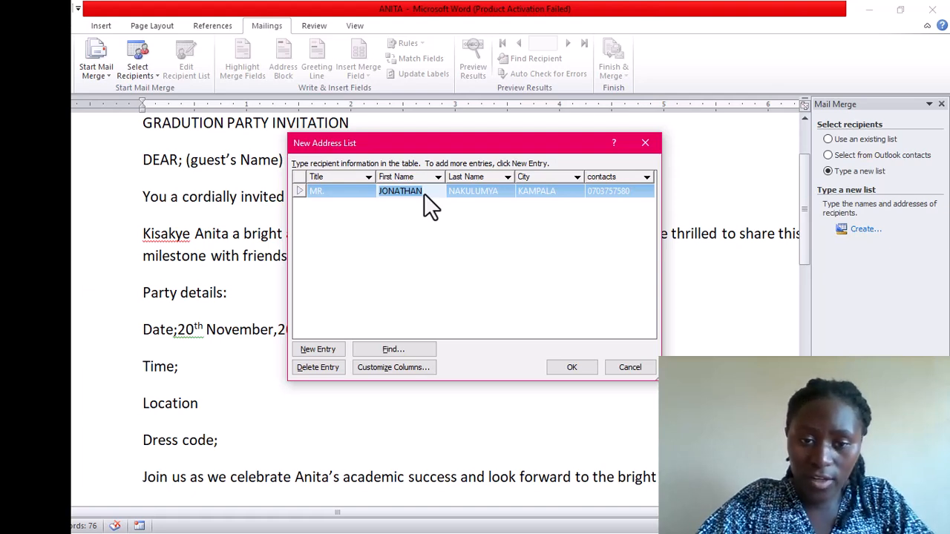
Add a second recipient titled MRS with her names, city JINJA and contact number
click(319, 349)
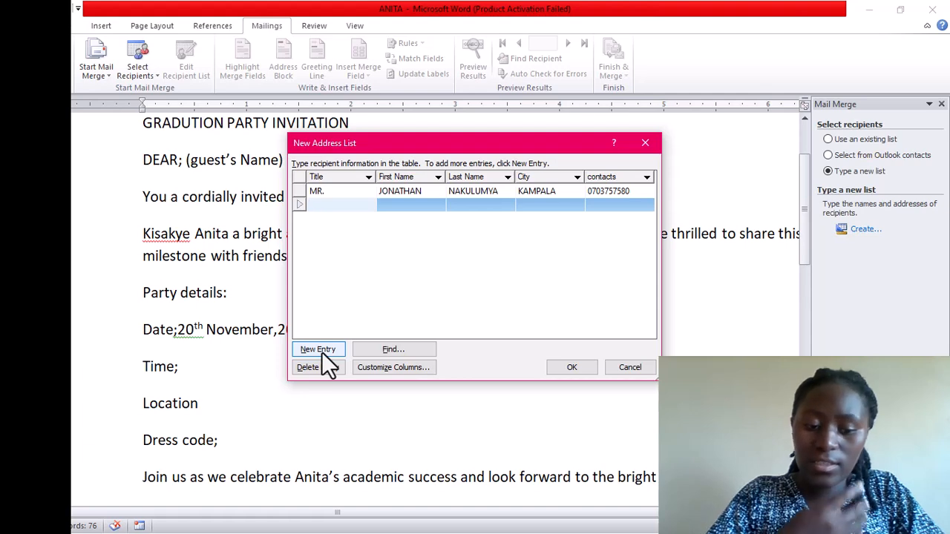
text(MR)
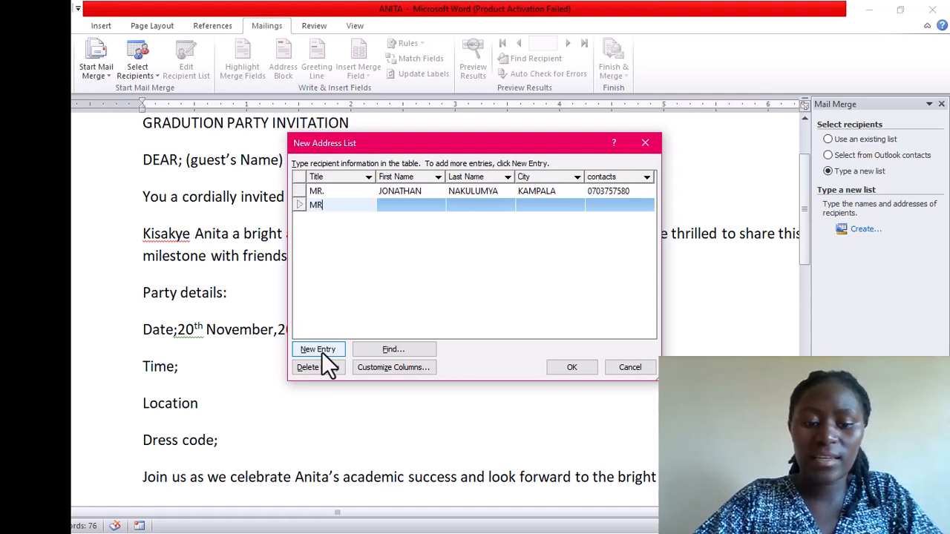
text(S)
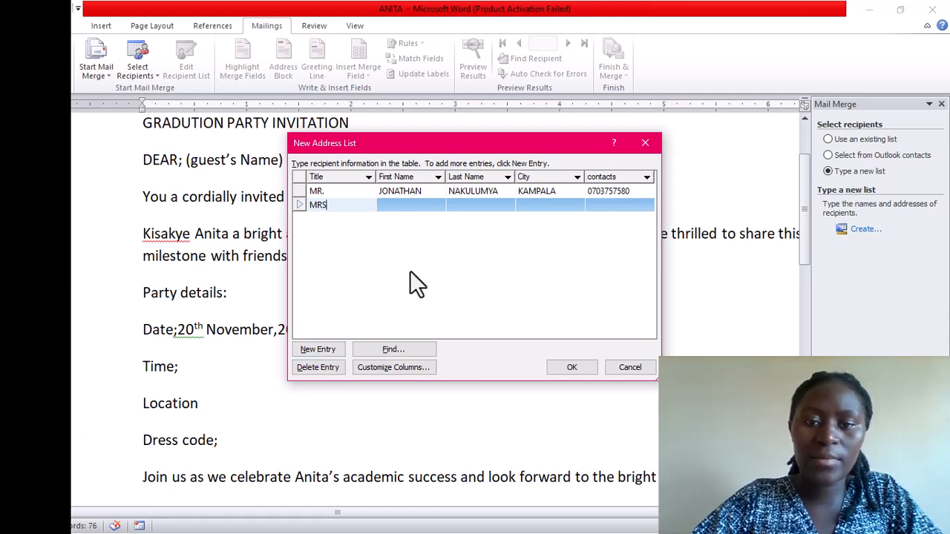
click(394, 203)
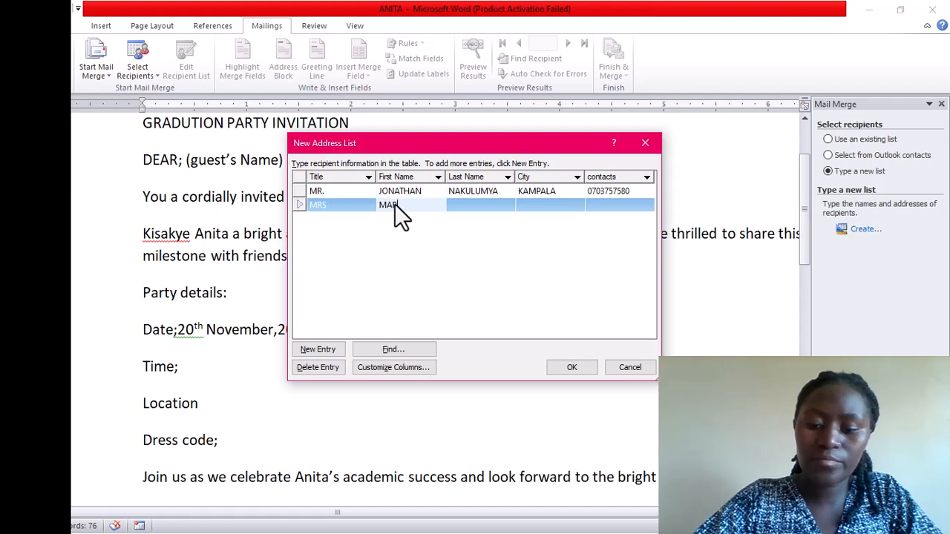
click(486, 201)
text(NABIRYE)
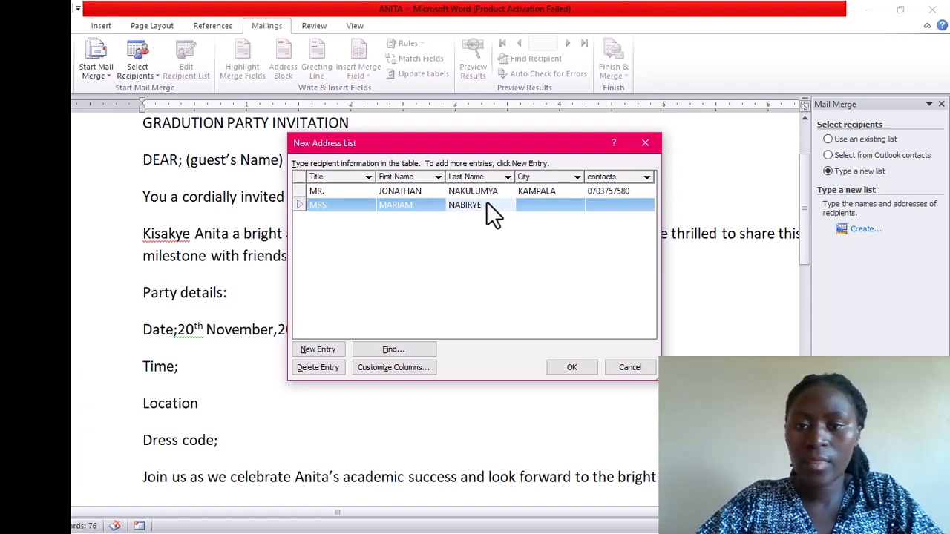
click(529, 201)
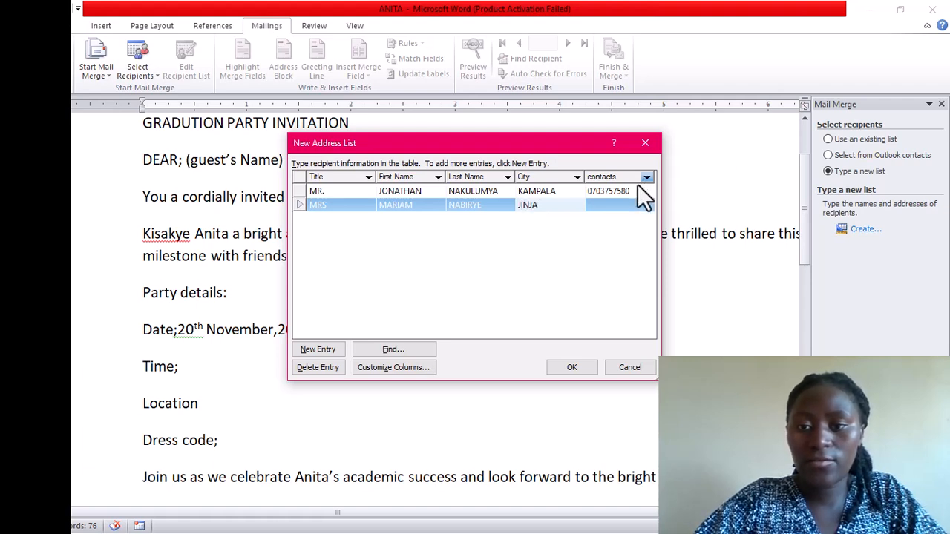
click(611, 206)
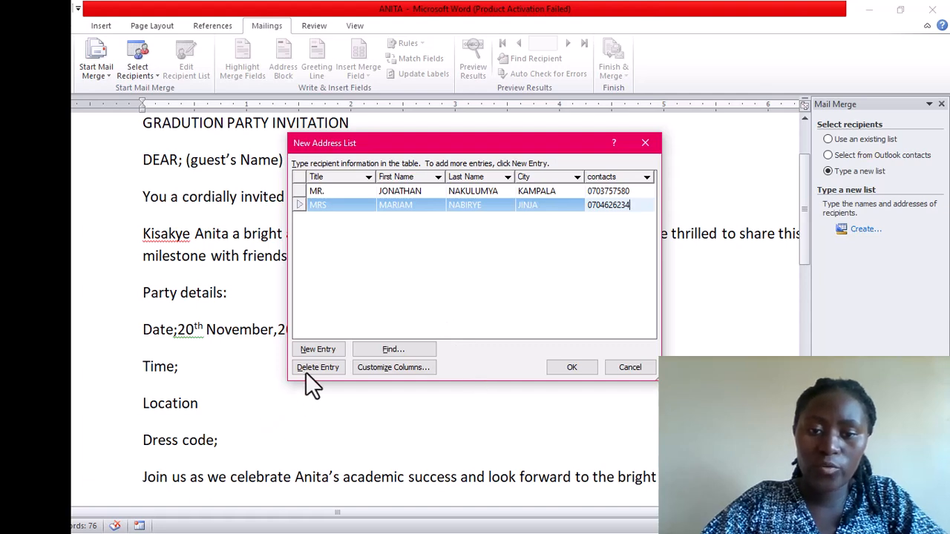
Add a third recipient titled REV. with names, city LUUKA and a phone contact
click(319, 349)
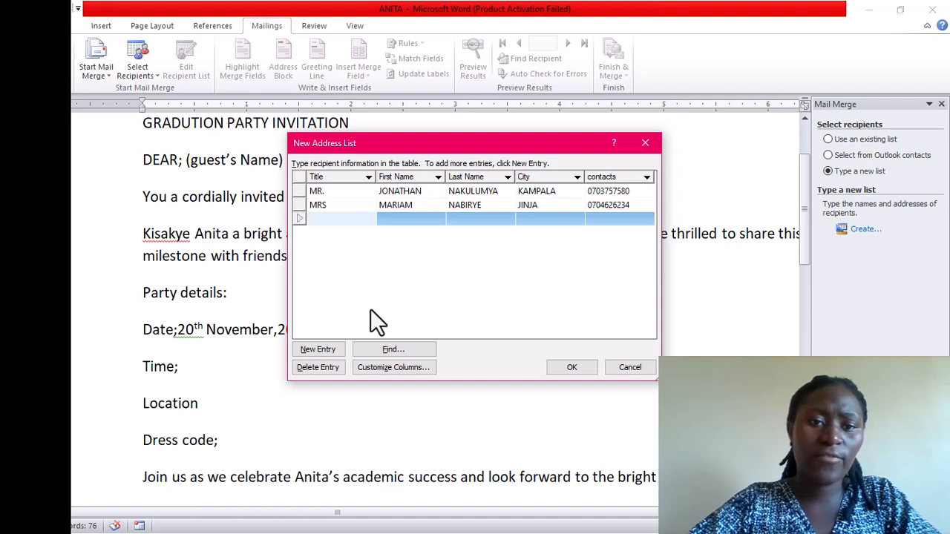
text(RE)
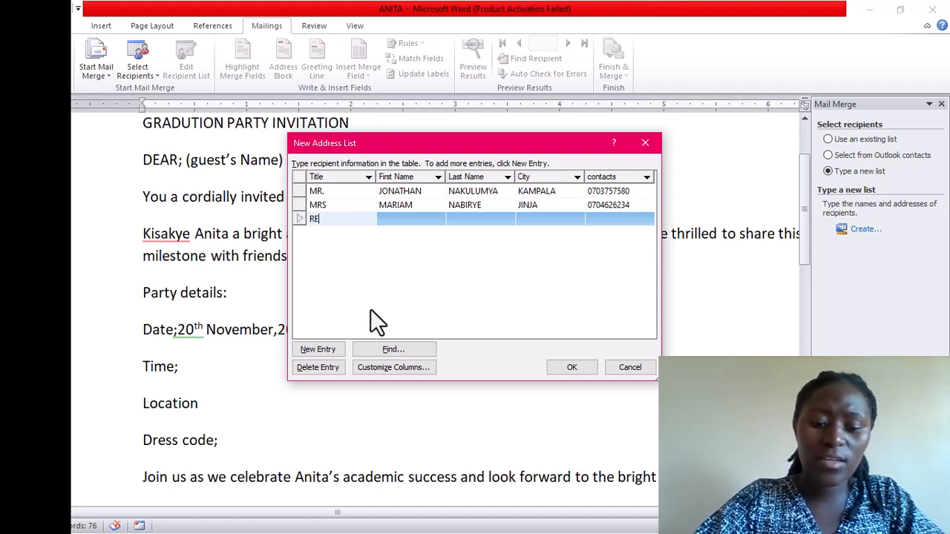
text(V.)
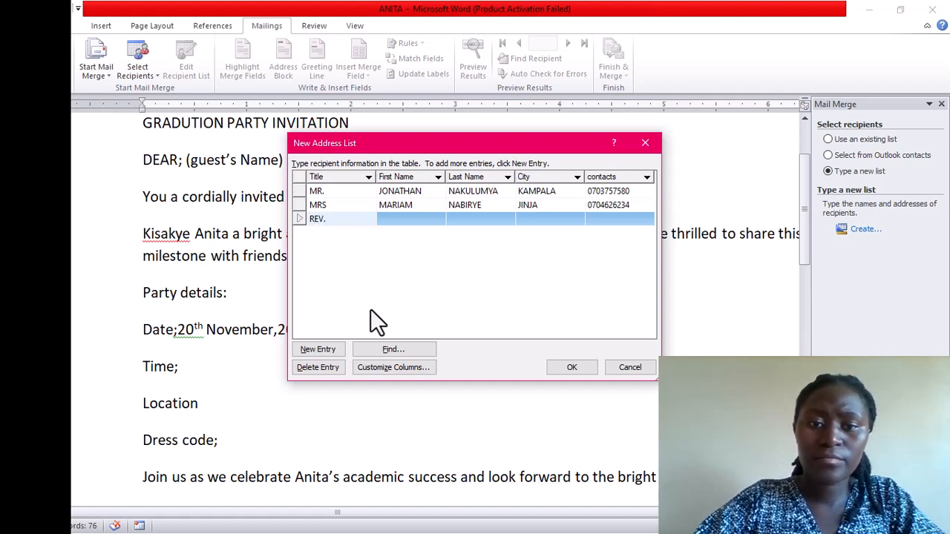
key(Tab)
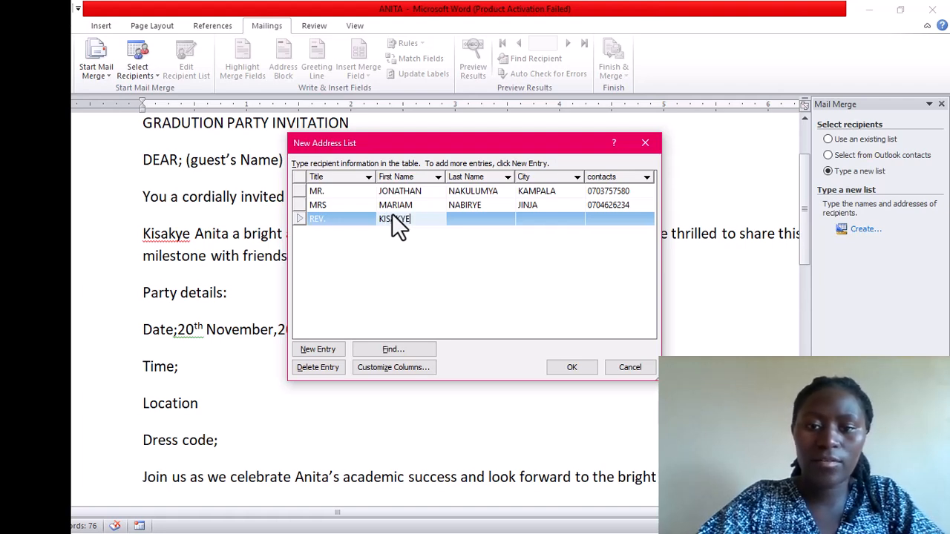
click(461, 213)
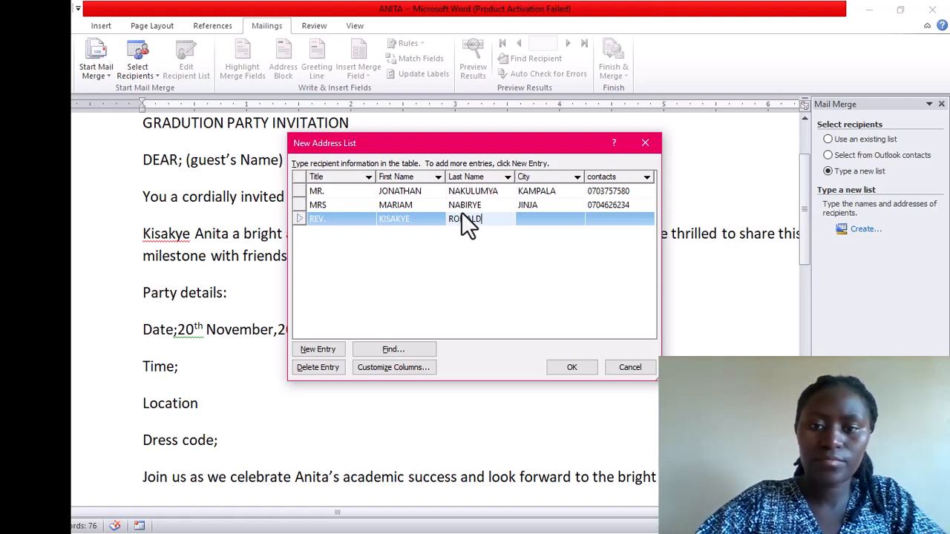
click(527, 208)
click(527, 217)
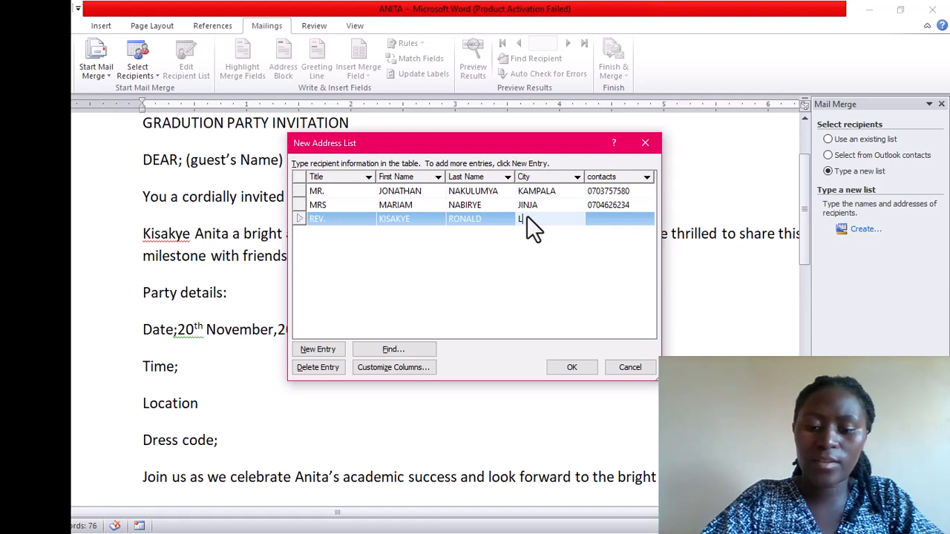
text(LUKA)
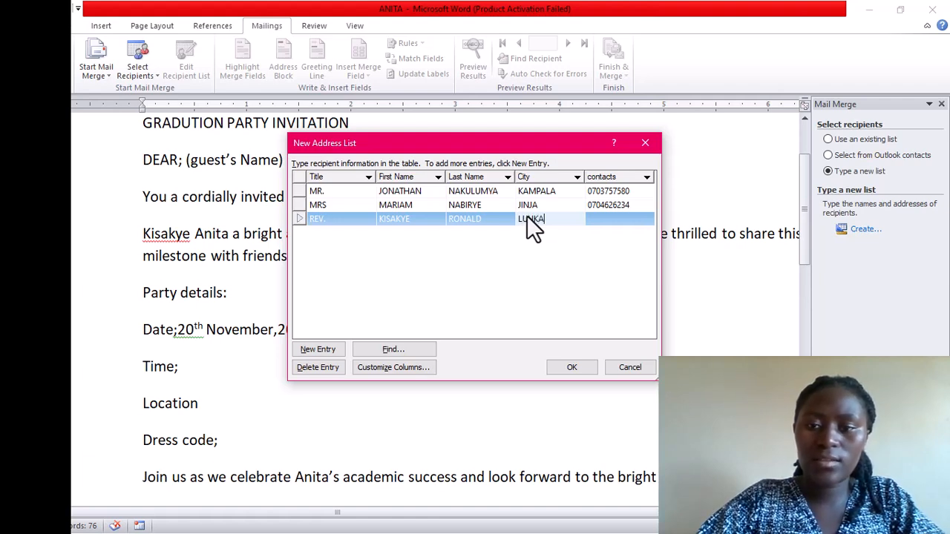
click(591, 214)
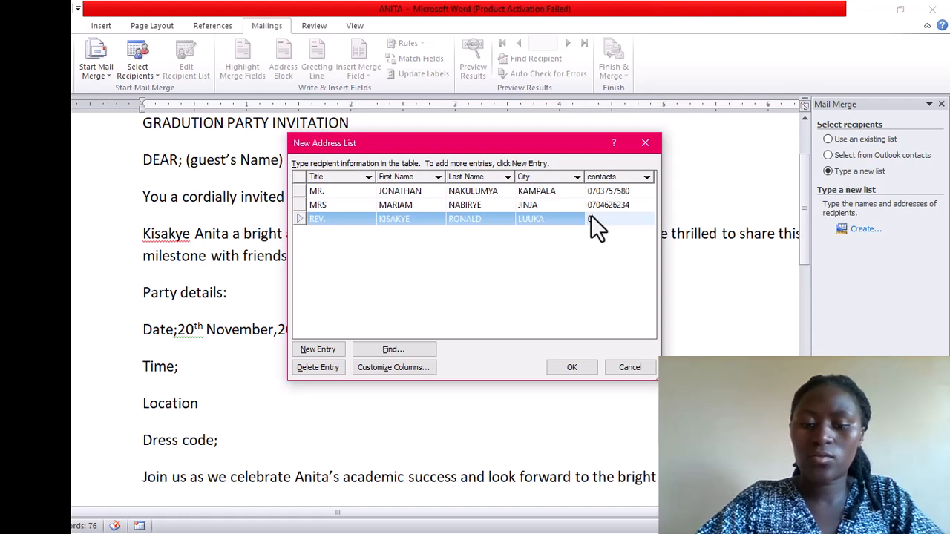
text(079073)
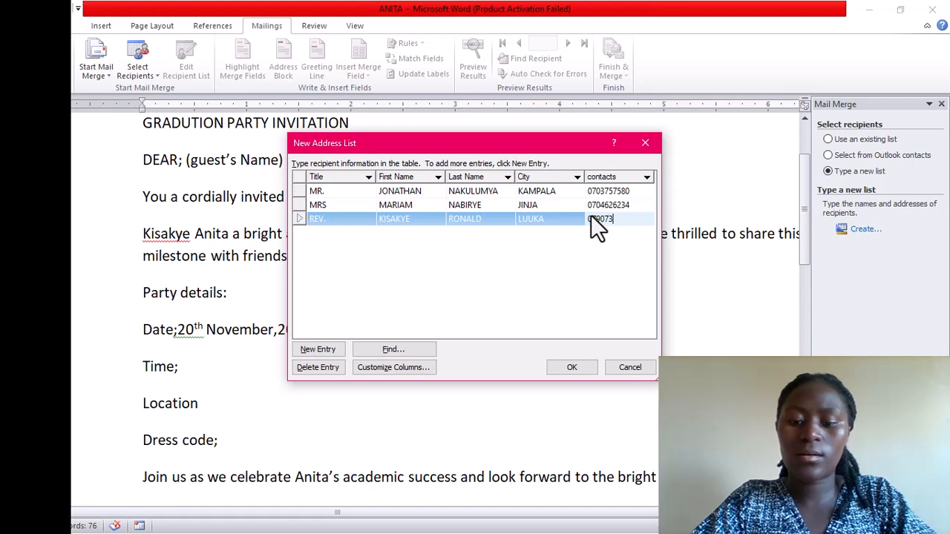
text(58)
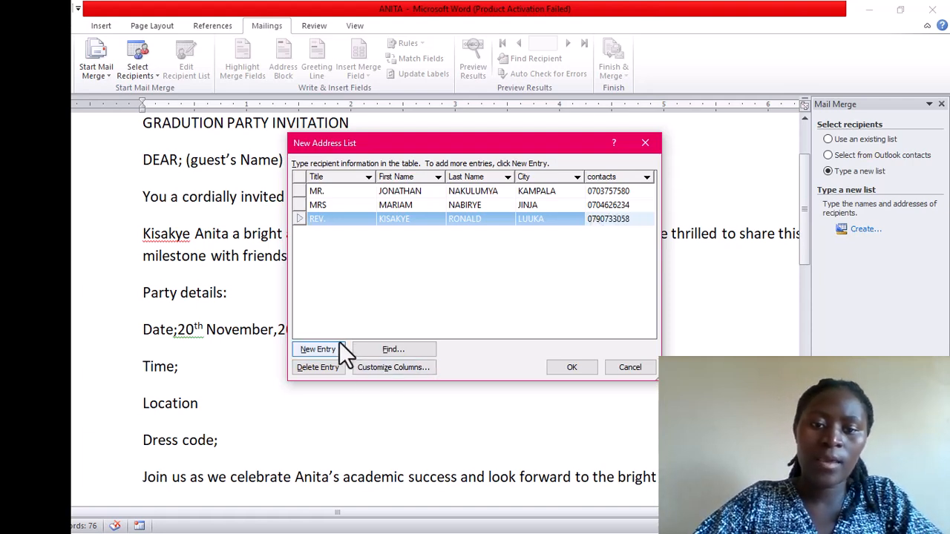
Add a fourth recipient titled HON. with first and last names and city MUKONO
click(320, 349)
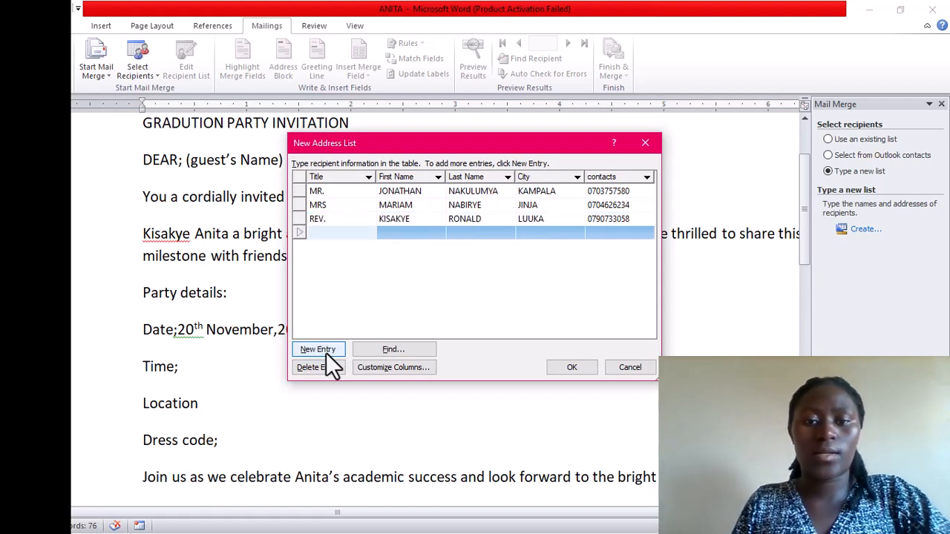
text(HON)
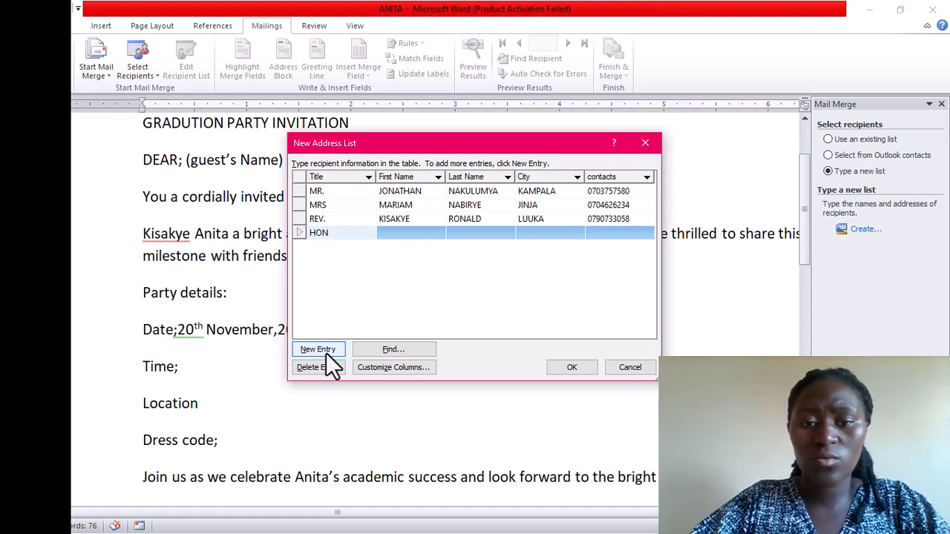
text(.)
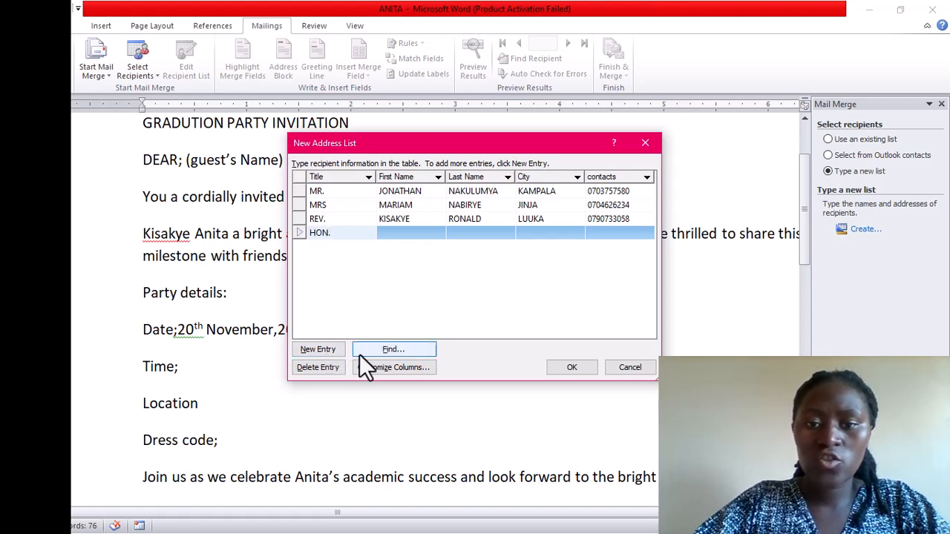
click(395, 223)
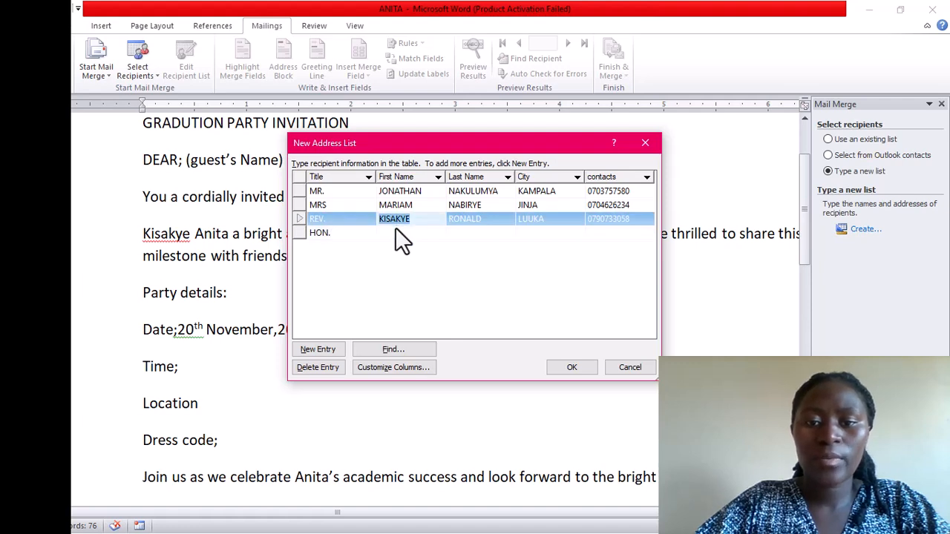
click(395, 227)
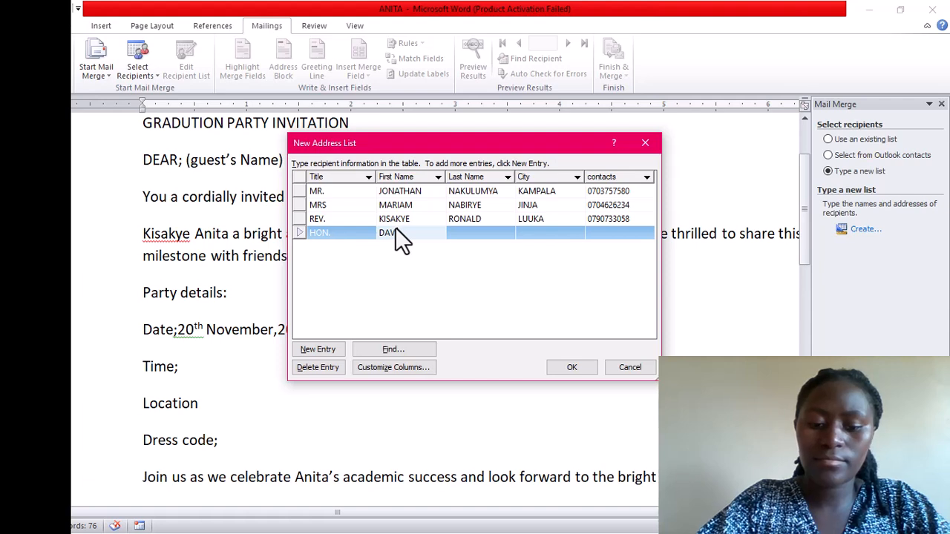
click(465, 231)
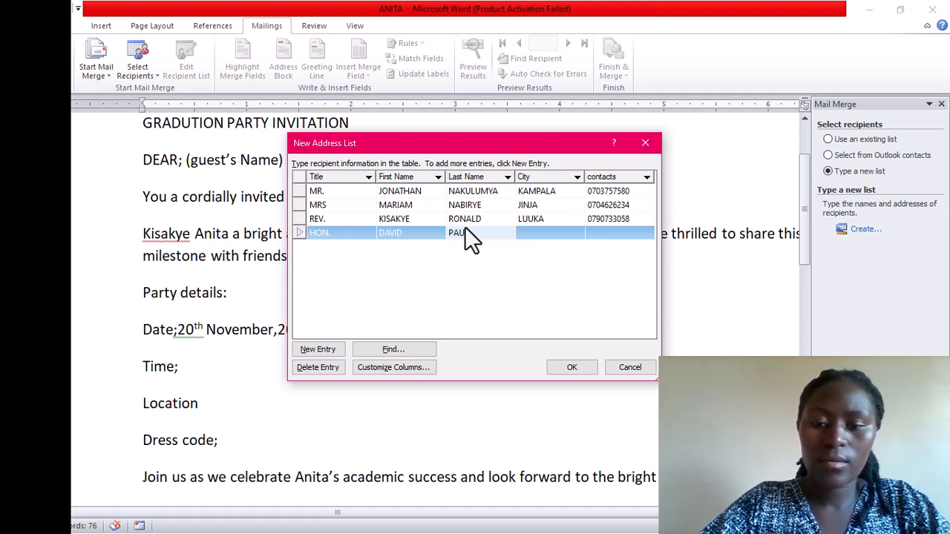
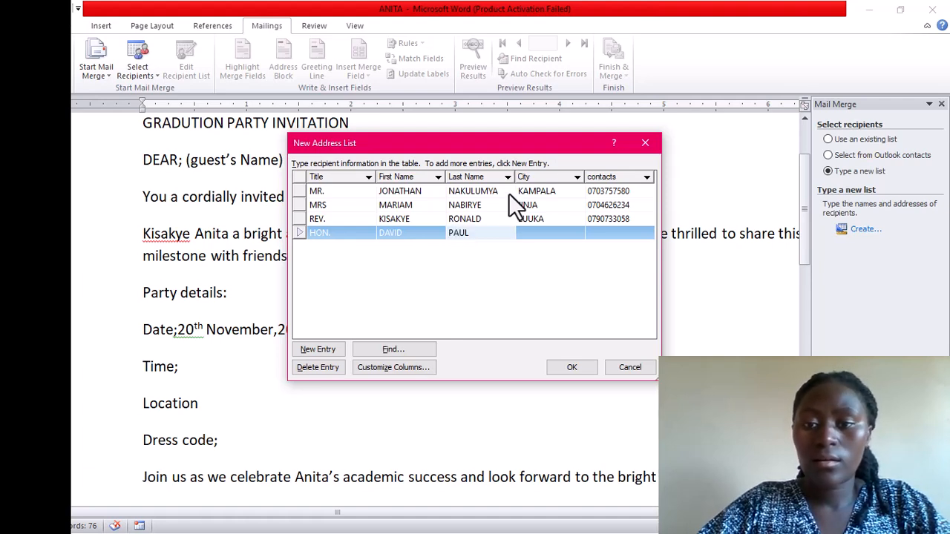
click(538, 222)
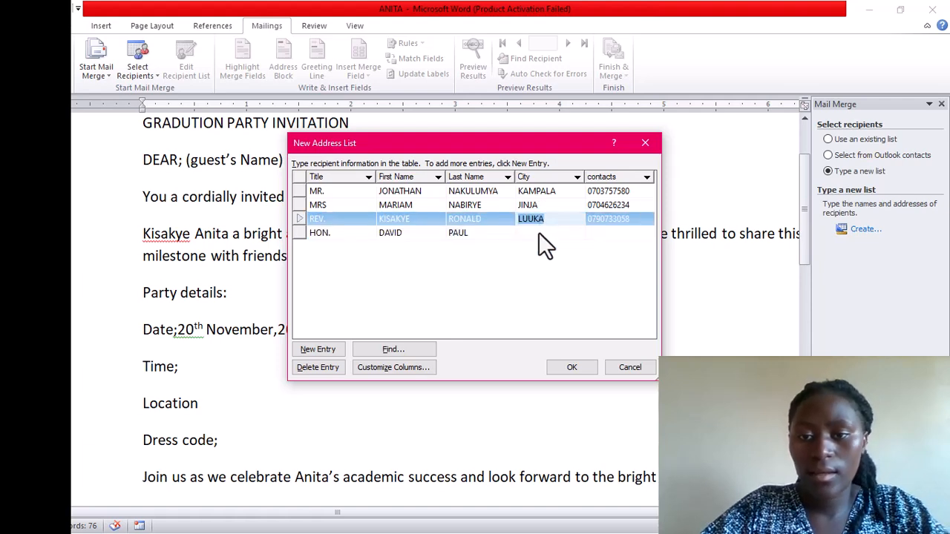
click(538, 232)
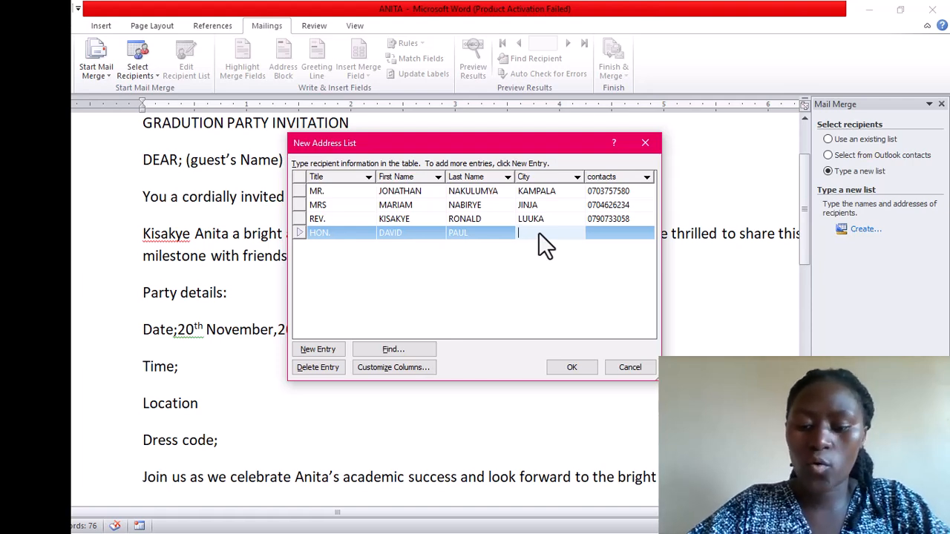
text(MUKON)
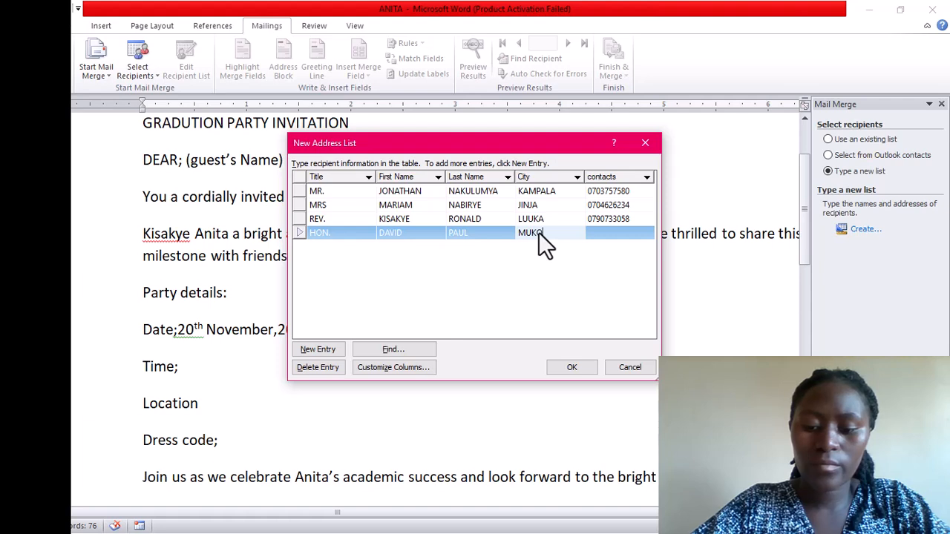
text(O)
click(603, 225)
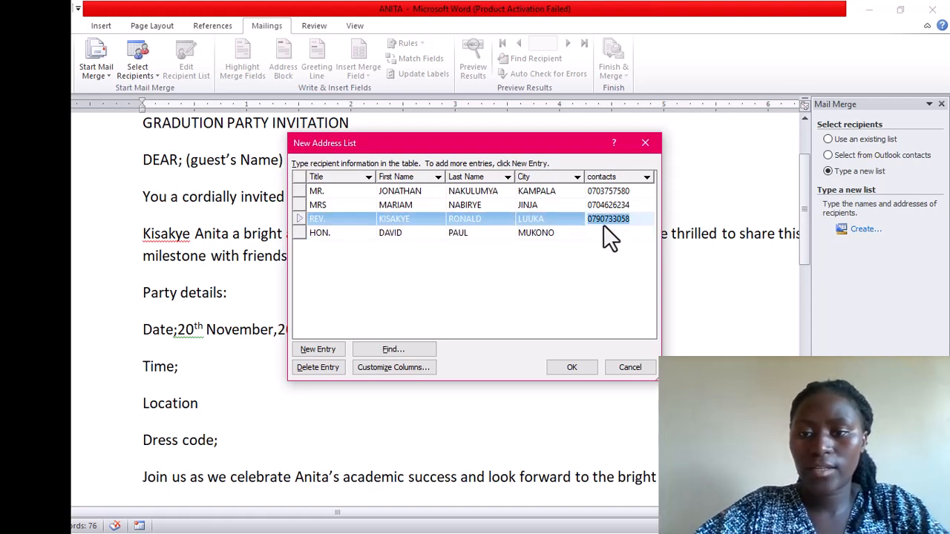
click(604, 233)
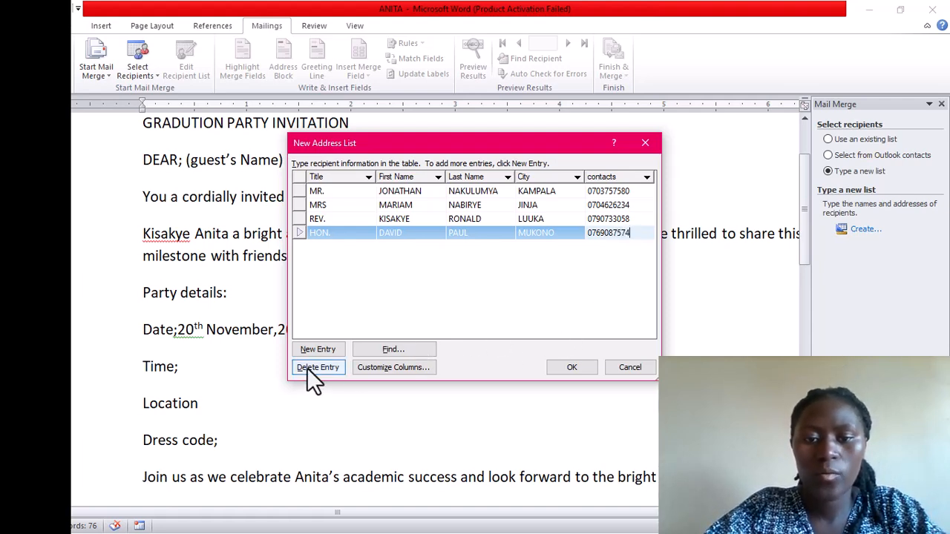
Add a fifth recipient titled MR. from JINJA with first and last names, plus a blank row
click(320, 350)
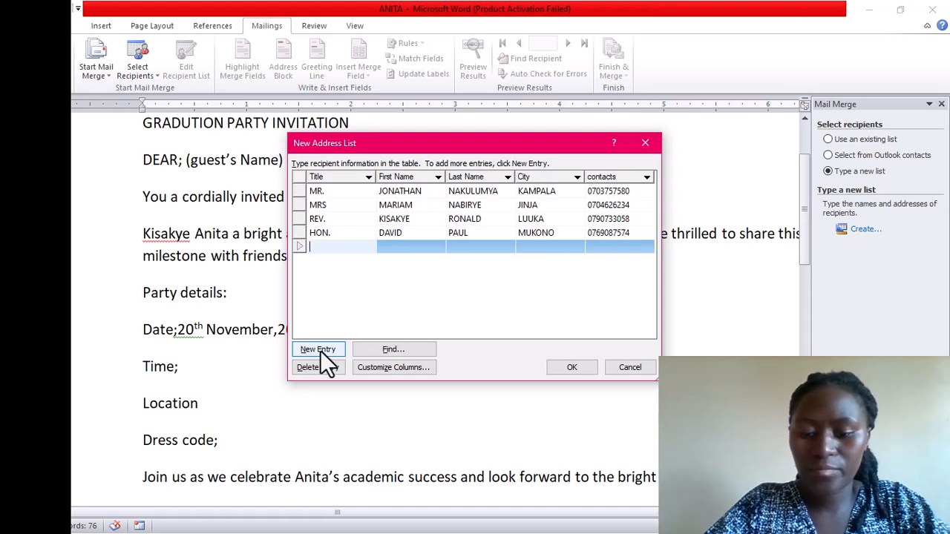
text(MR)
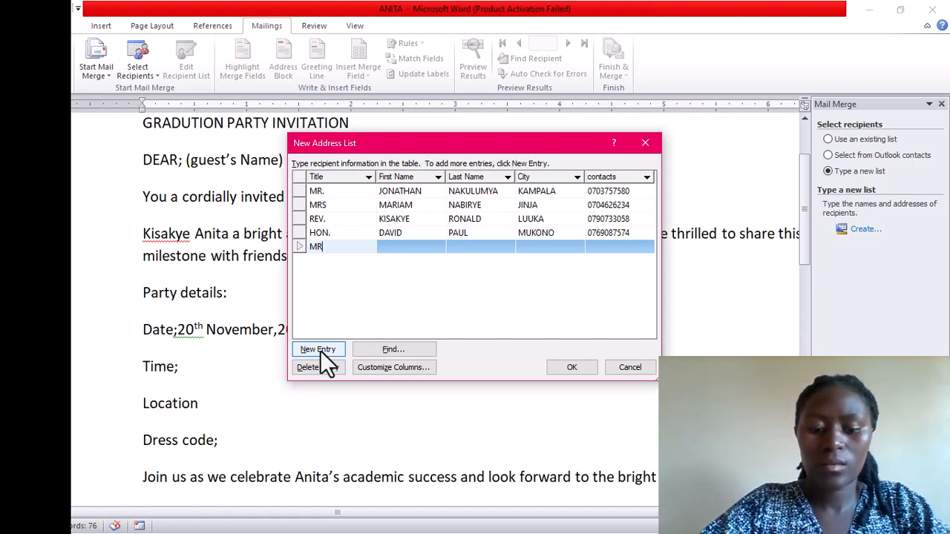
text(.)
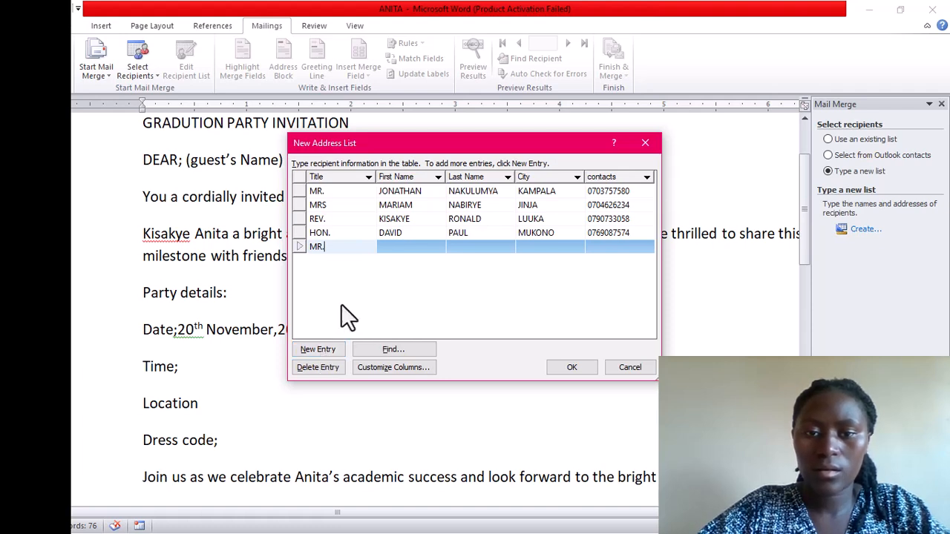
click(400, 238)
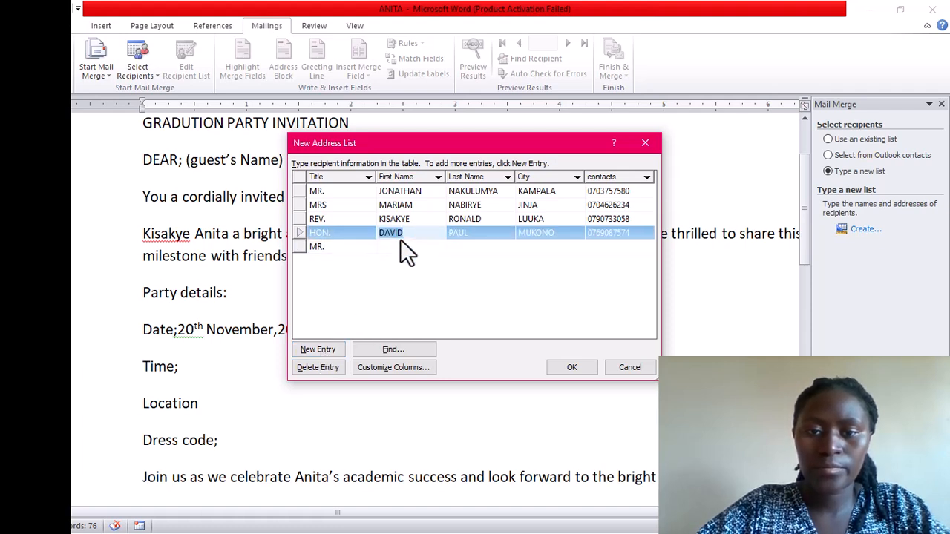
click(396, 256)
click(395, 240)
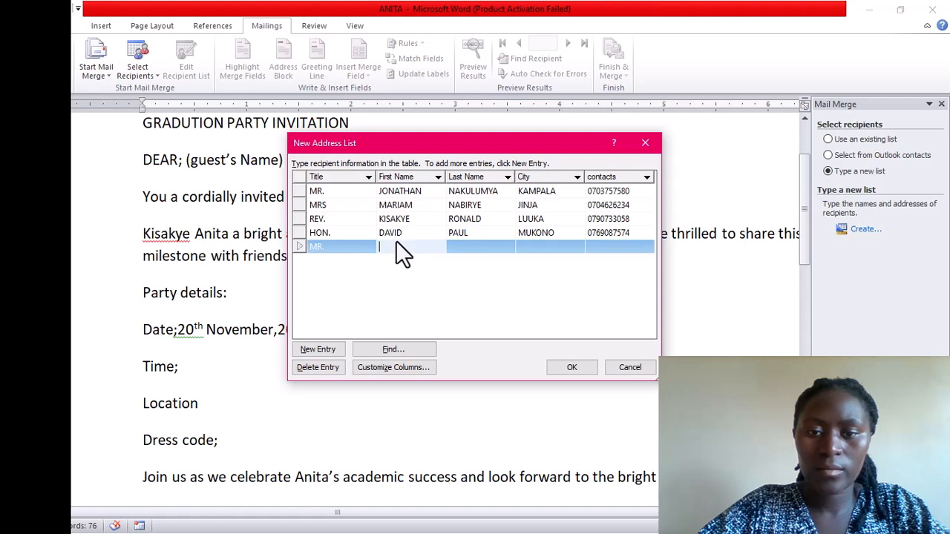
text(ANDW)
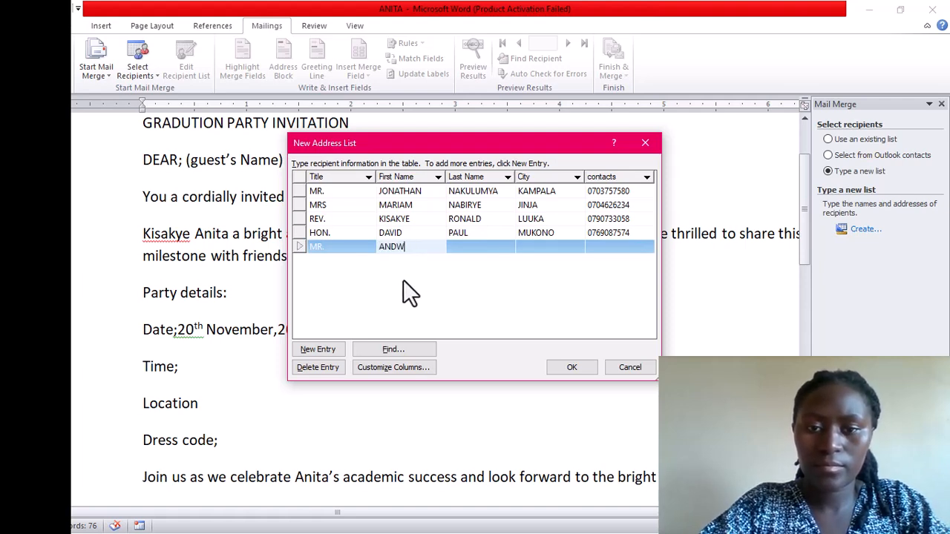
key(BackSpace)
text(REW)
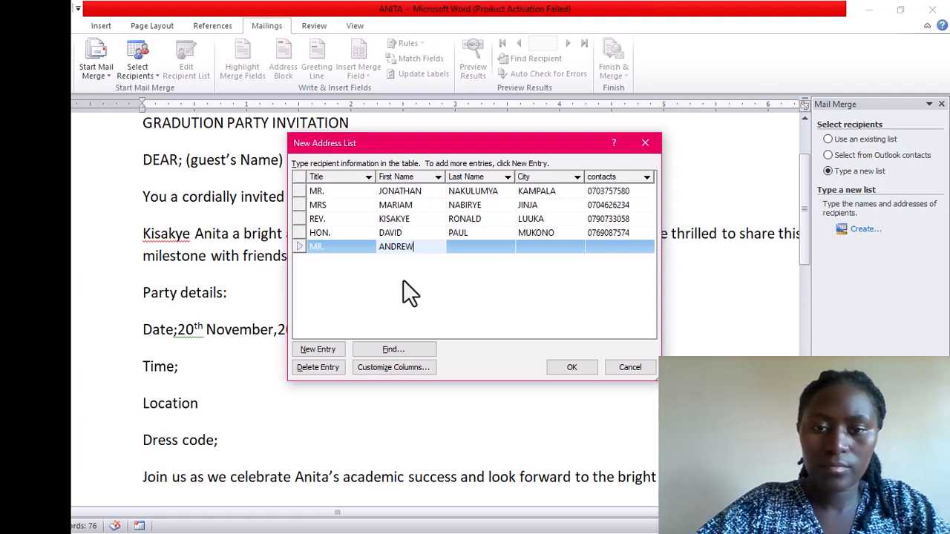
click(470, 246)
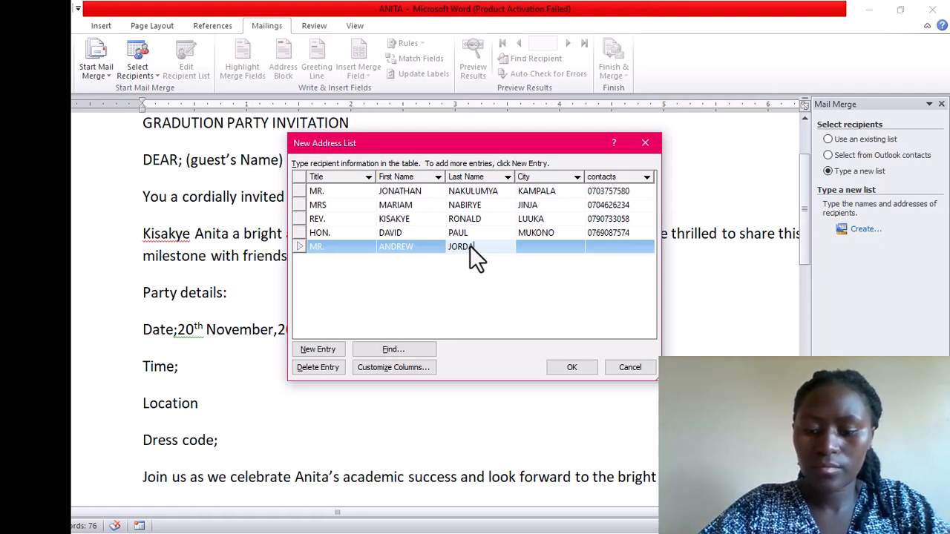
click(534, 236)
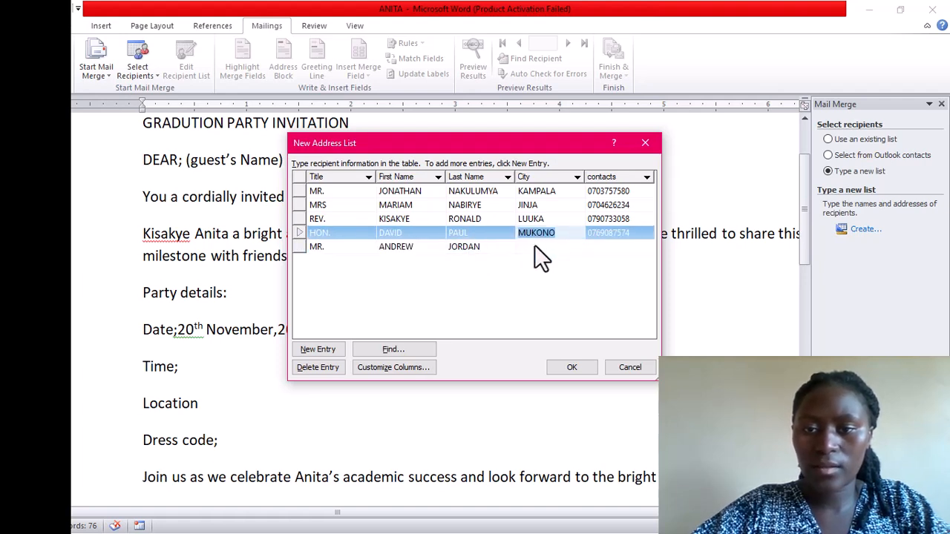
click(534, 246)
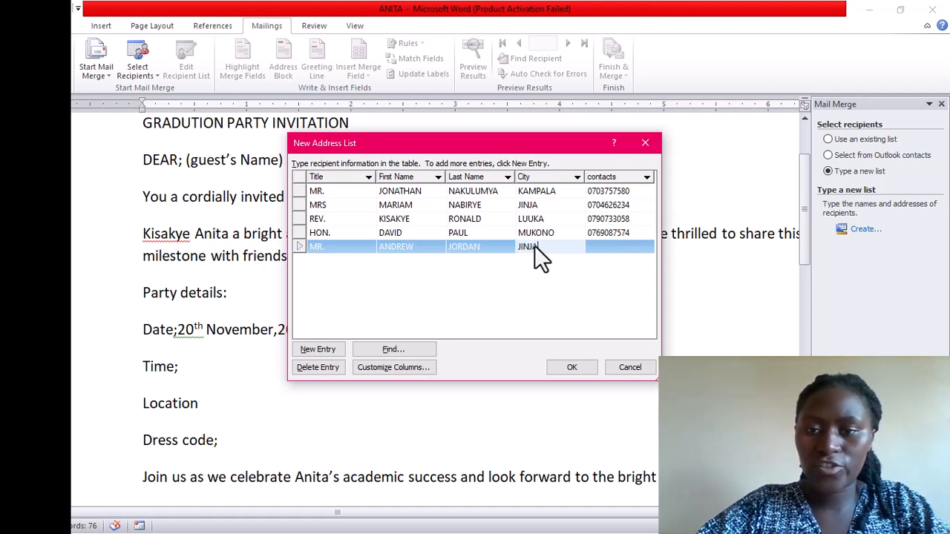
click(605, 246)
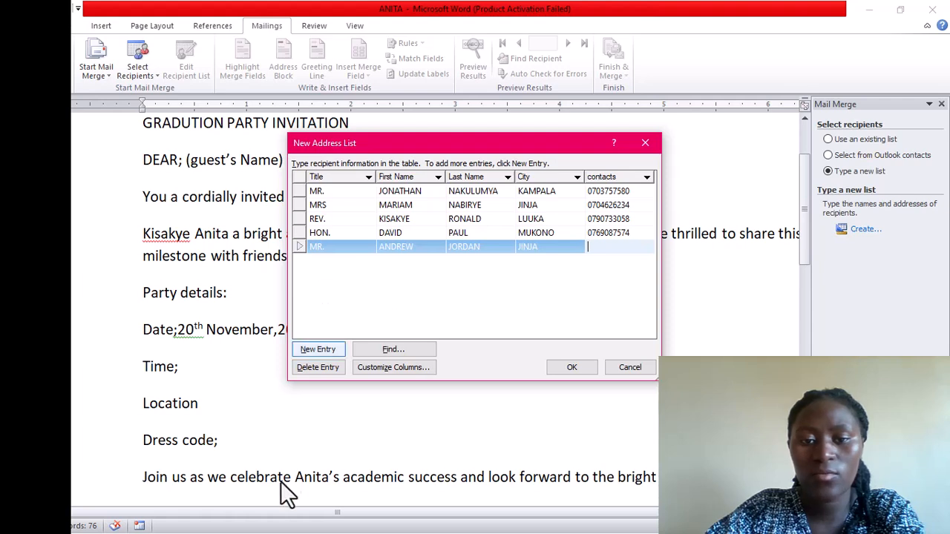
click(325, 354)
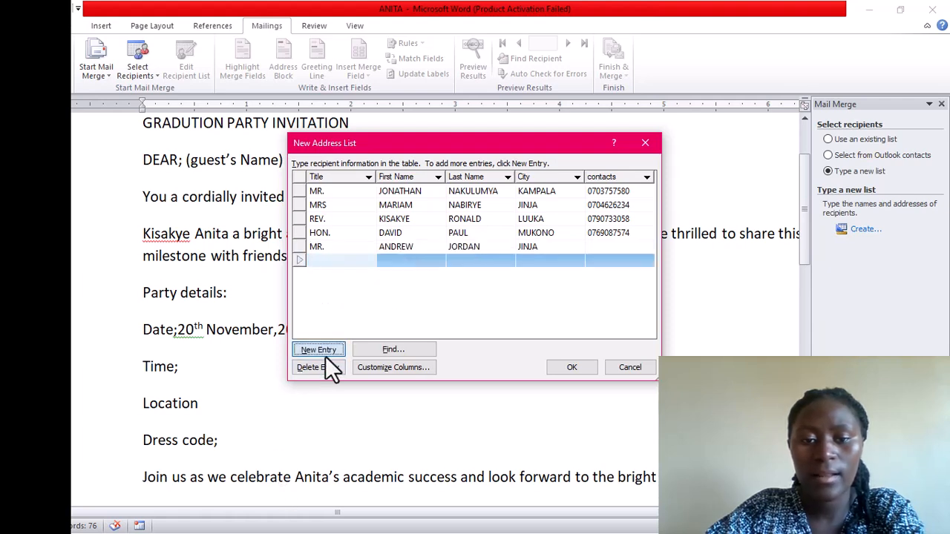
Fill the sixth recipient with title MRS, names, city MAYUGE and a phone contact
click(325, 354)
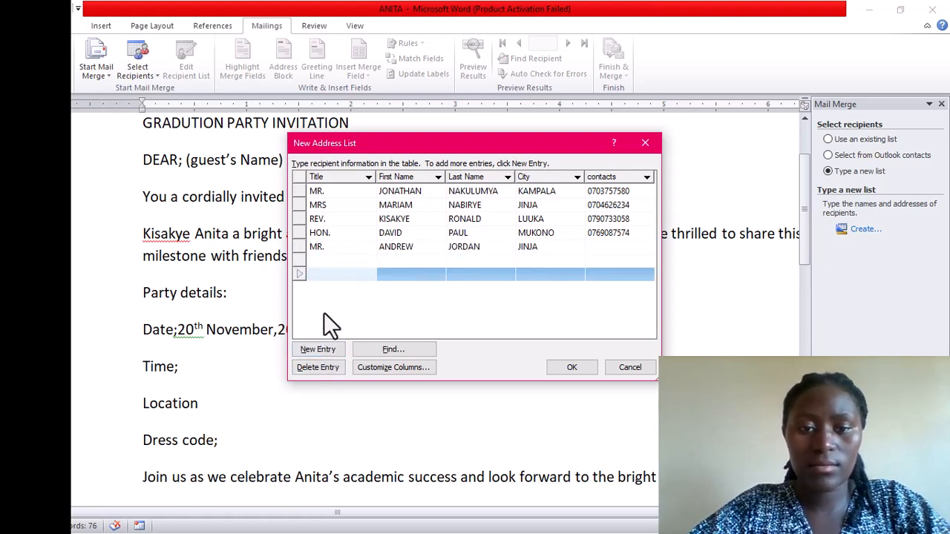
key(Up)
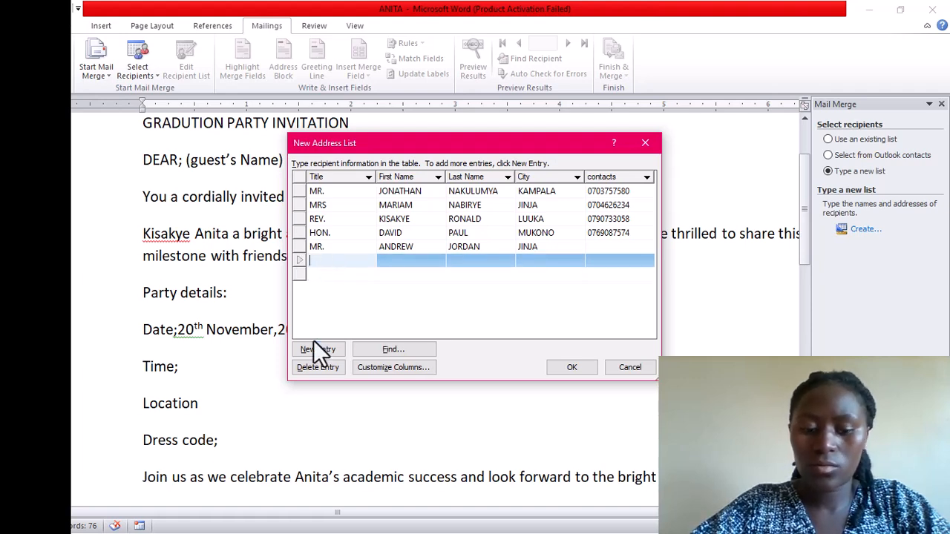
text(MRS)
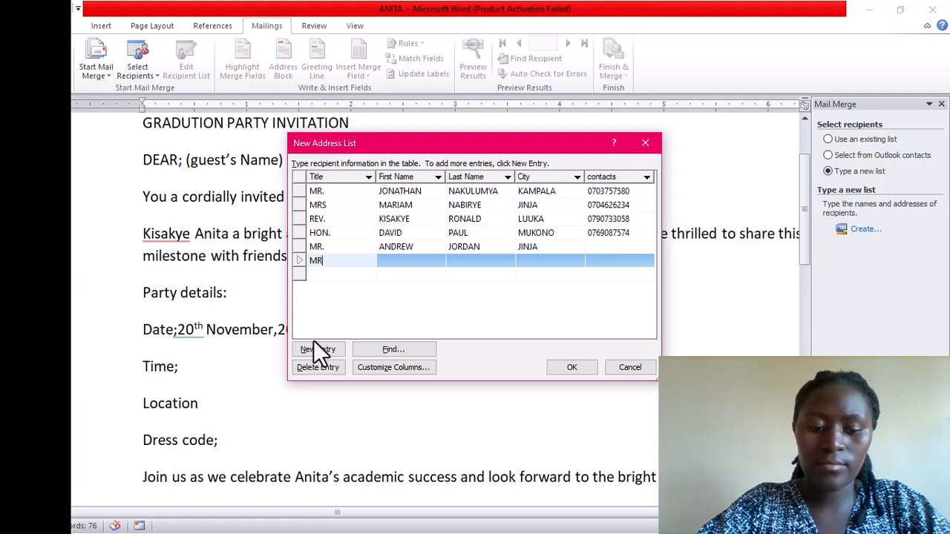
click(408, 251)
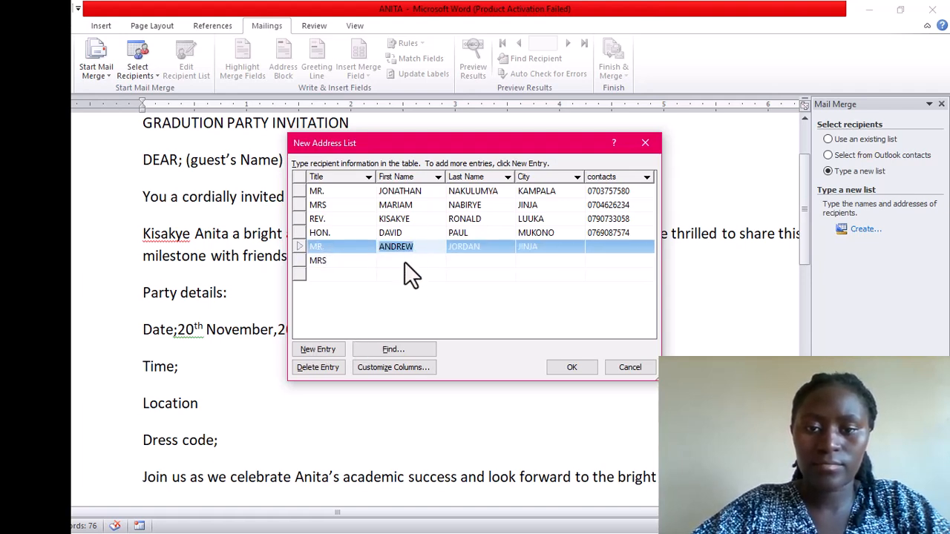
click(404, 260)
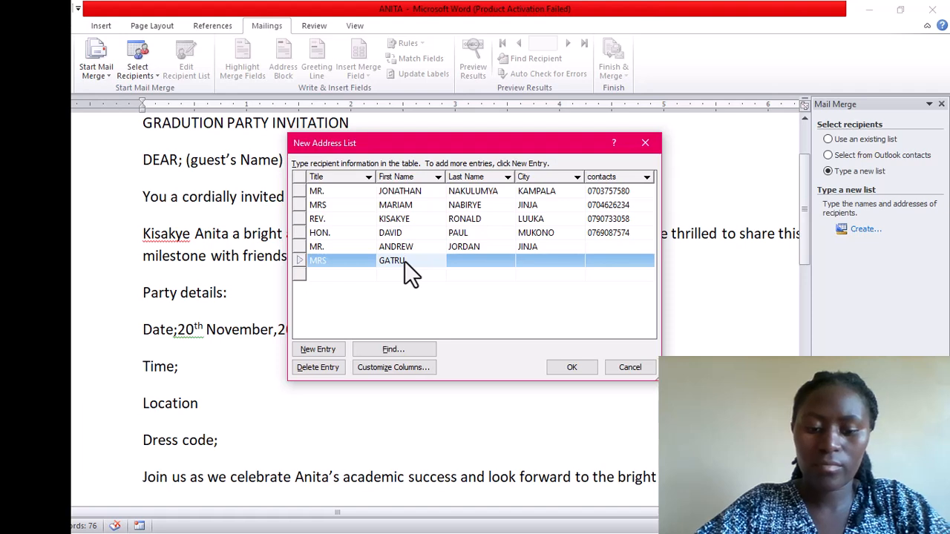
click(455, 260)
text(BABITA)
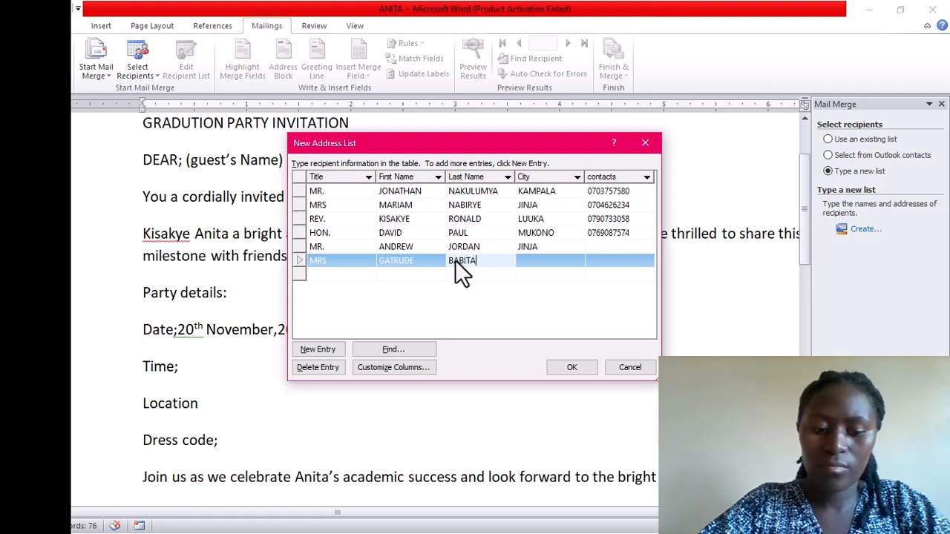
click(524, 257)
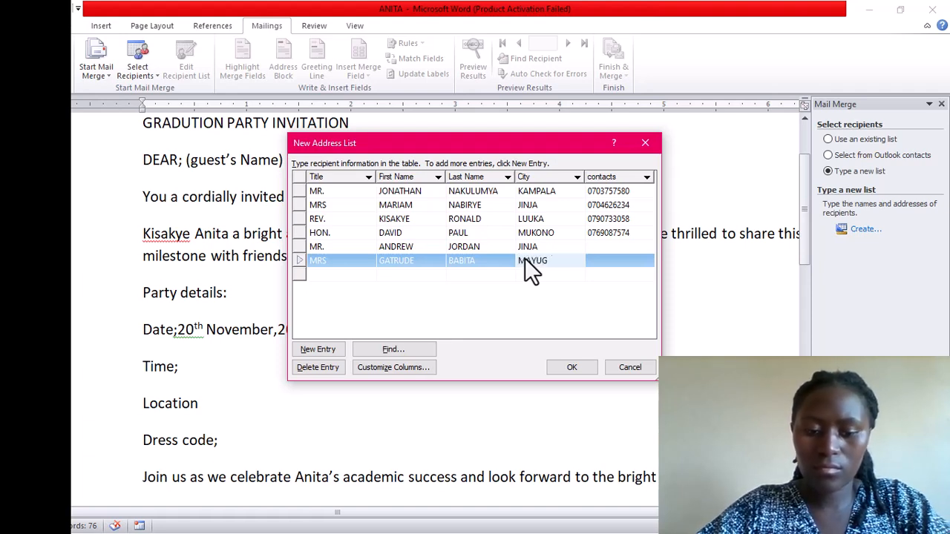
click(599, 260)
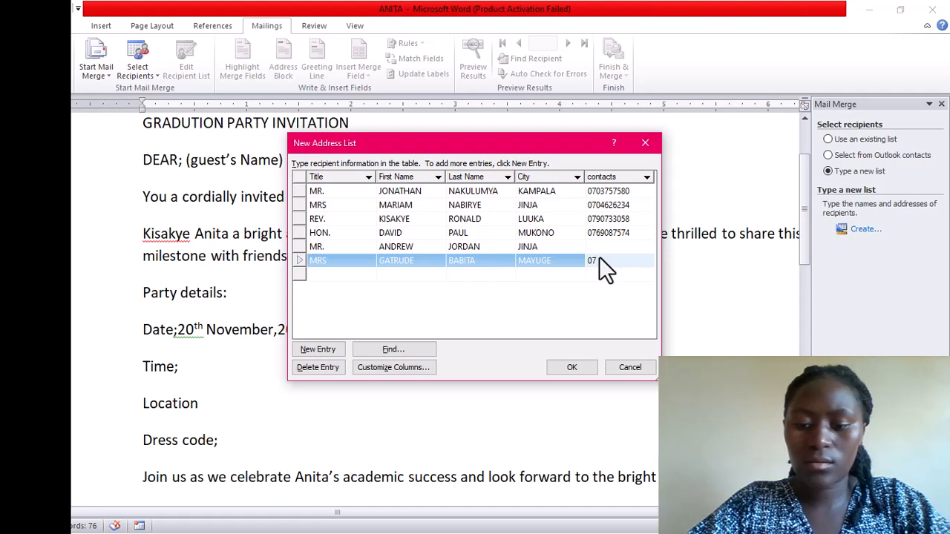
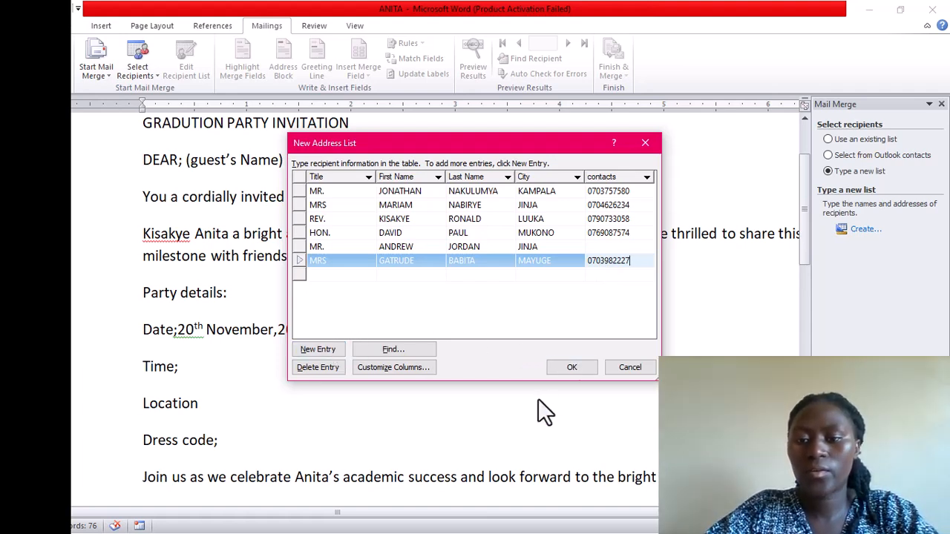
Finish the address list and enter INVITED PERSONALS as its file name in My Data Sources
click(572, 367)
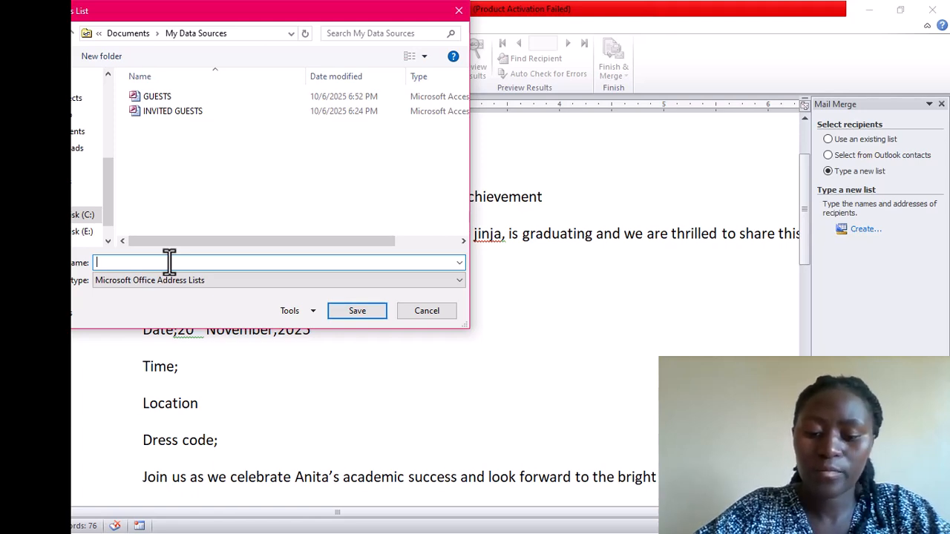
text(INVI)
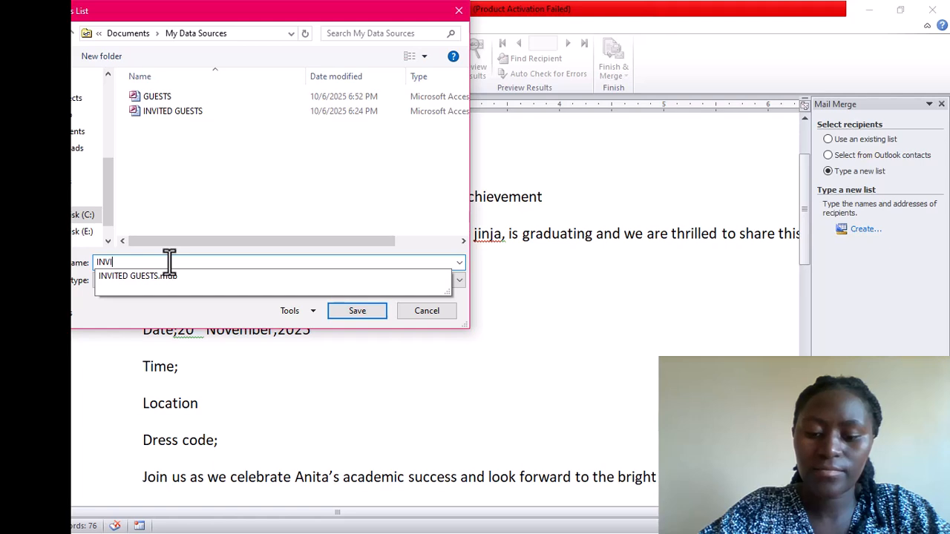
text(TED)
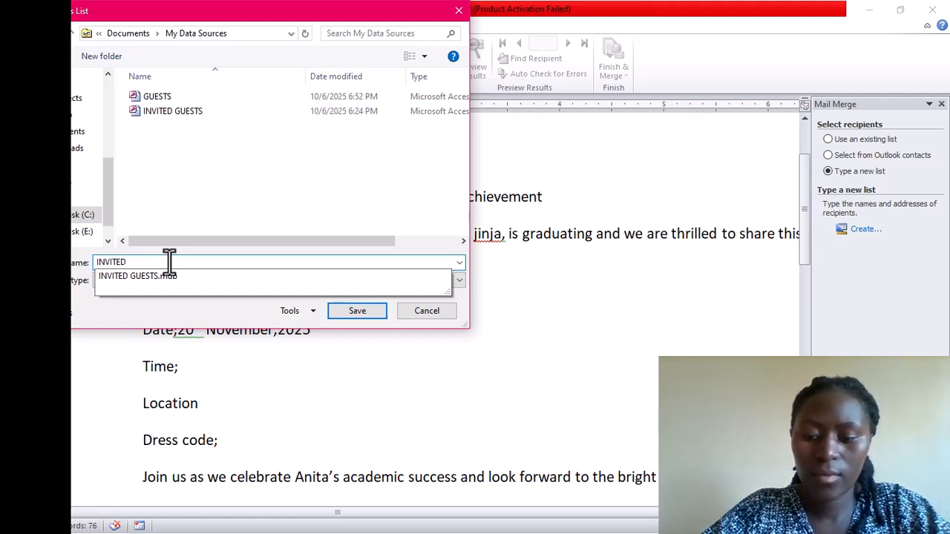
text( PERS)
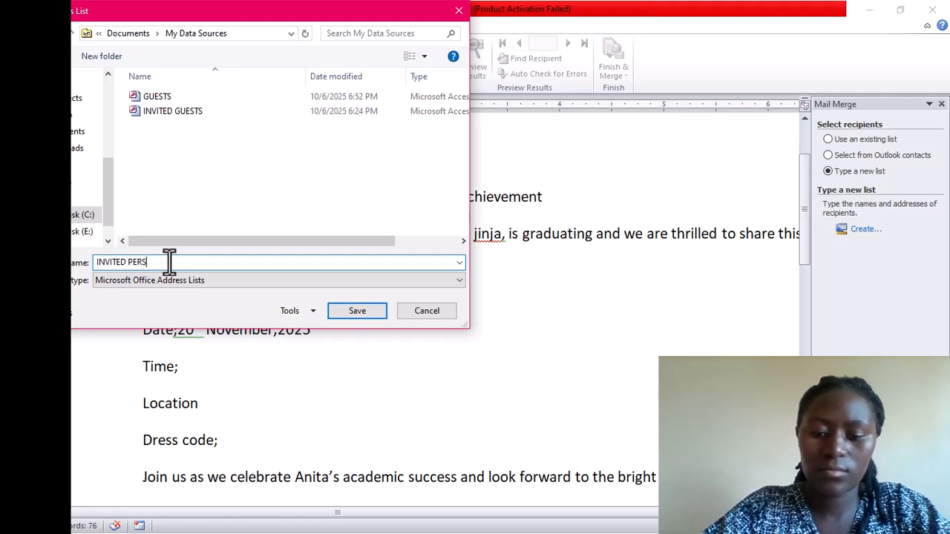
text(ONAL)
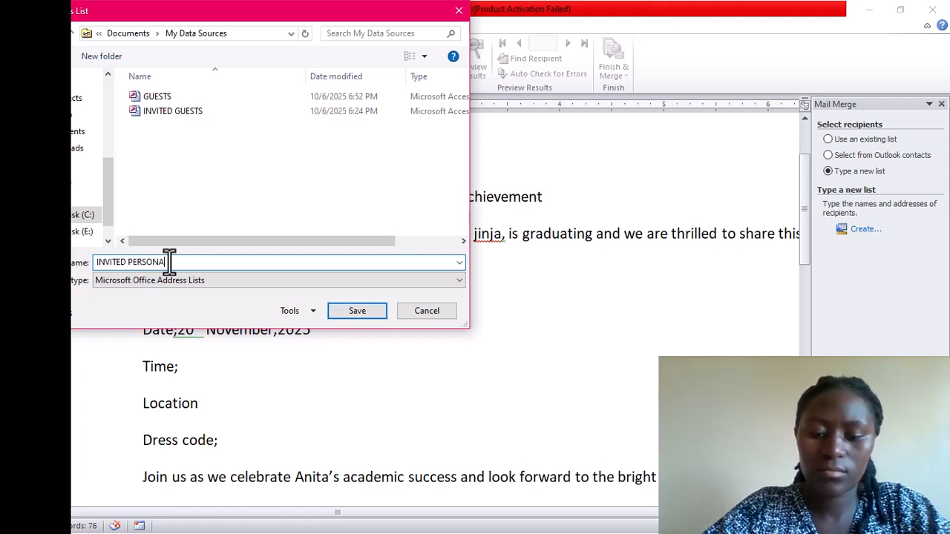
text(S)
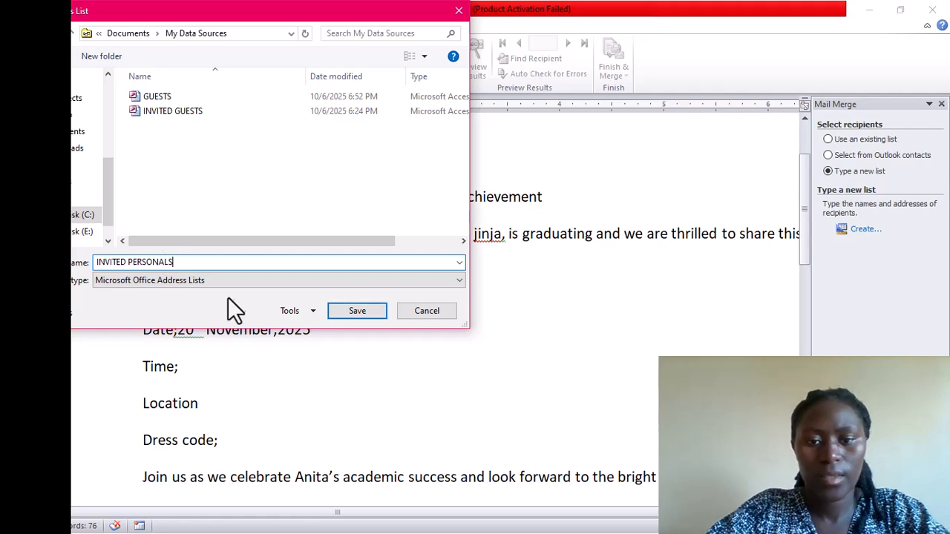
Save the list as INVITED PERSONALS, accept it as merge recipients, and recheck the entries
click(363, 313)
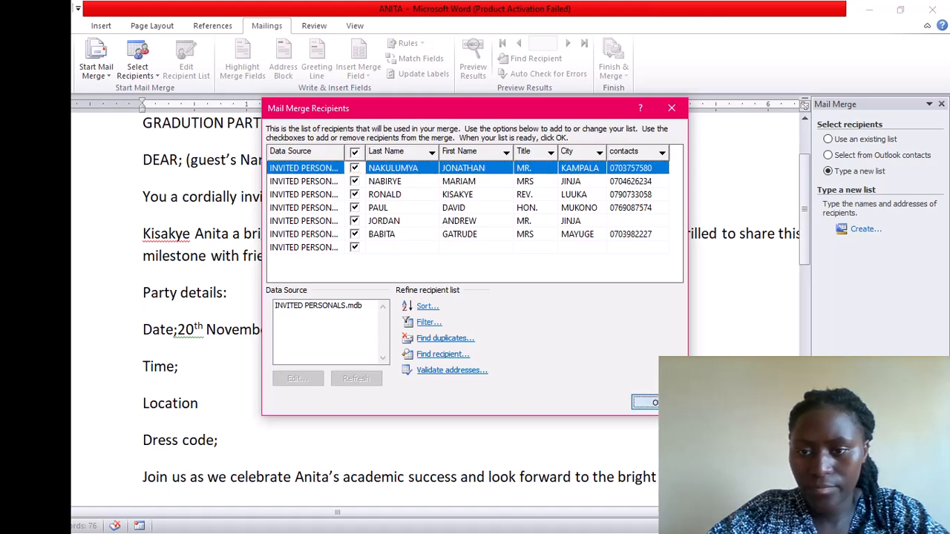
click(645, 401)
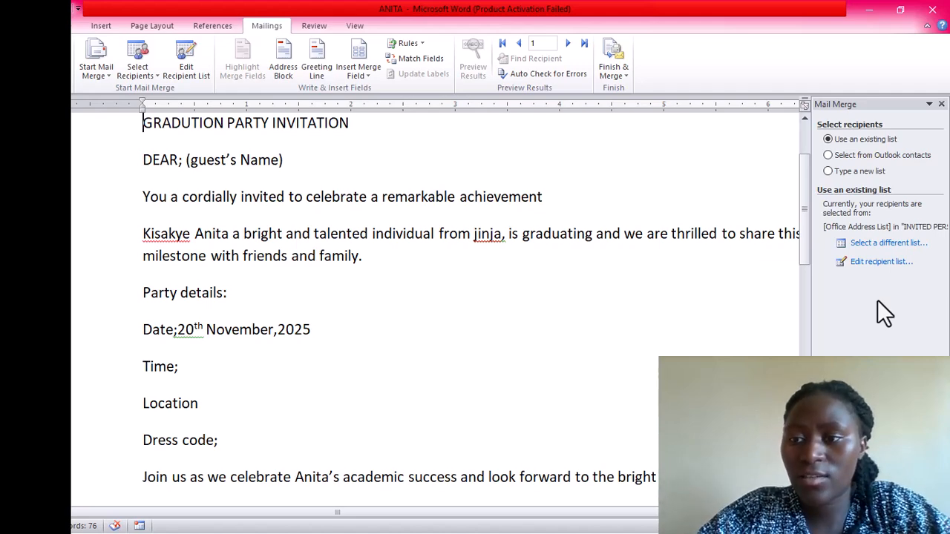
click(880, 262)
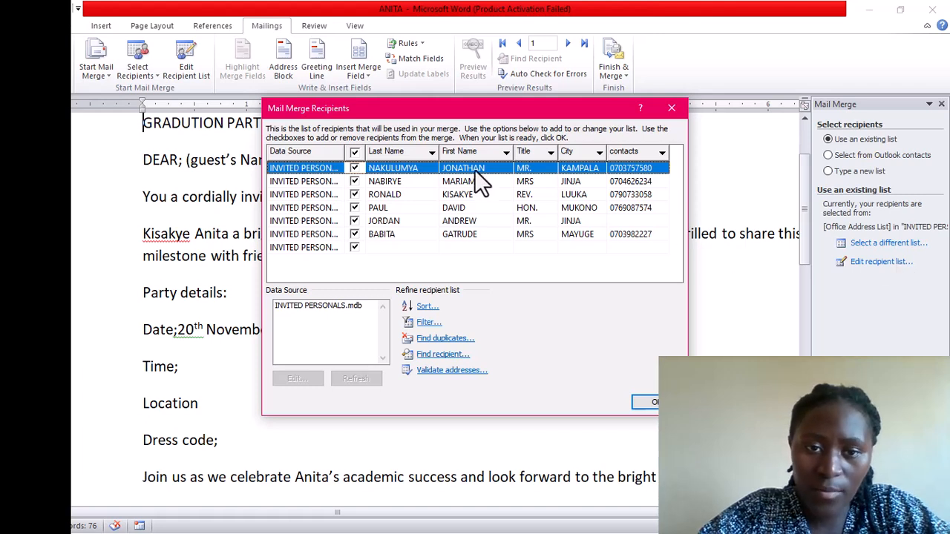
click(681, 117)
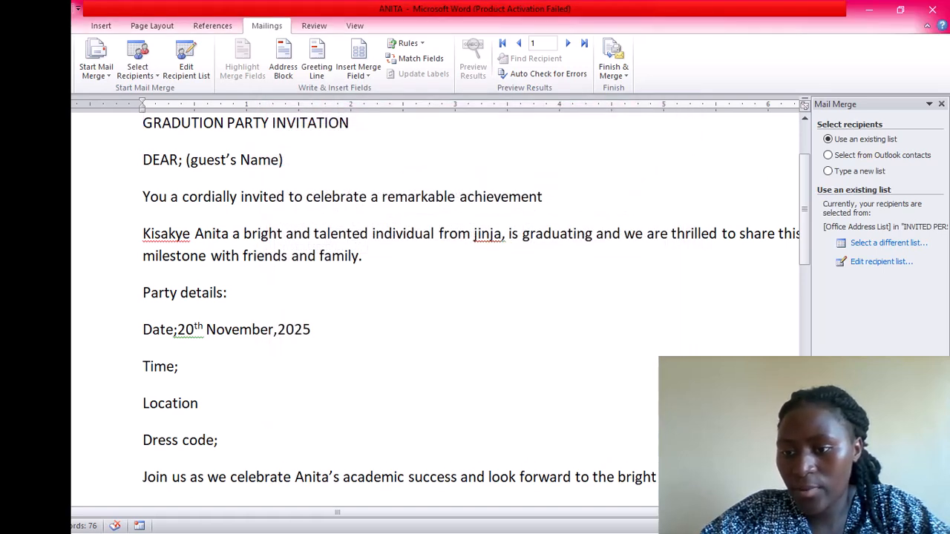
Delete '; (guest's Name)' after DEAR and return to the Write your letter step
click(875, 491)
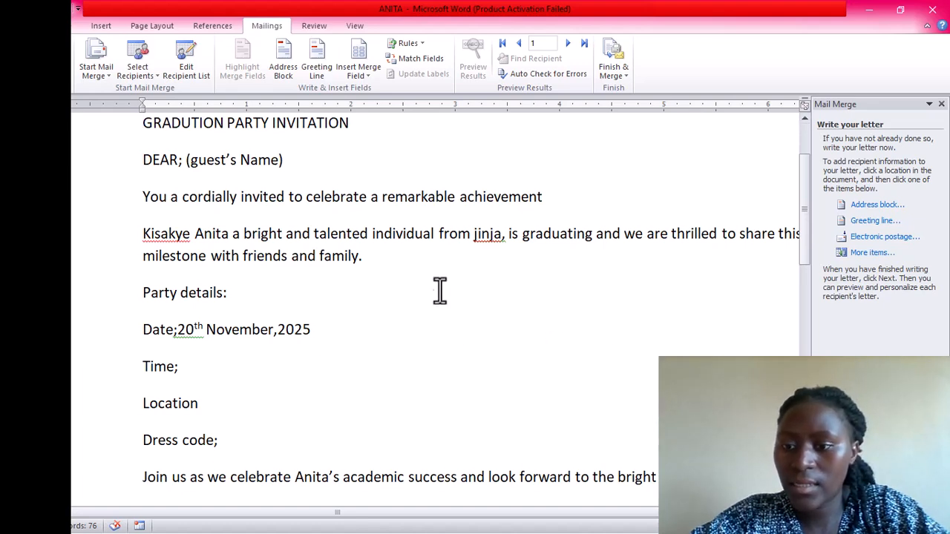
click(284, 161)
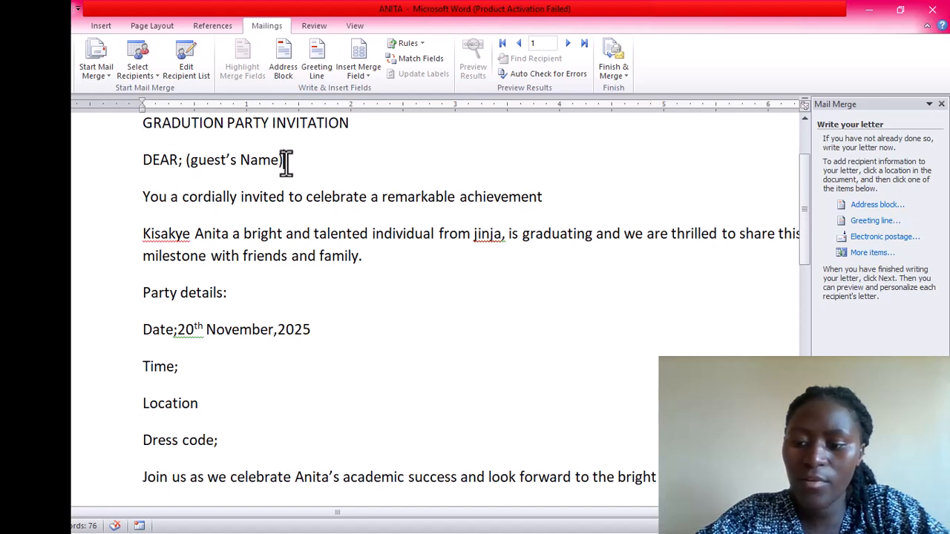
key(BackSpace)
key(BackSpace)
key(BackSpace)
key(BackSpace)
key(BackSpace)
key(BackSpace)
key(BackSpace)
key(BackSpace)
key(BackSpace)
key(BackSpace)
key(BackSpace)
key(BackSpace)
key(BackSpace)
key(BackSpace)
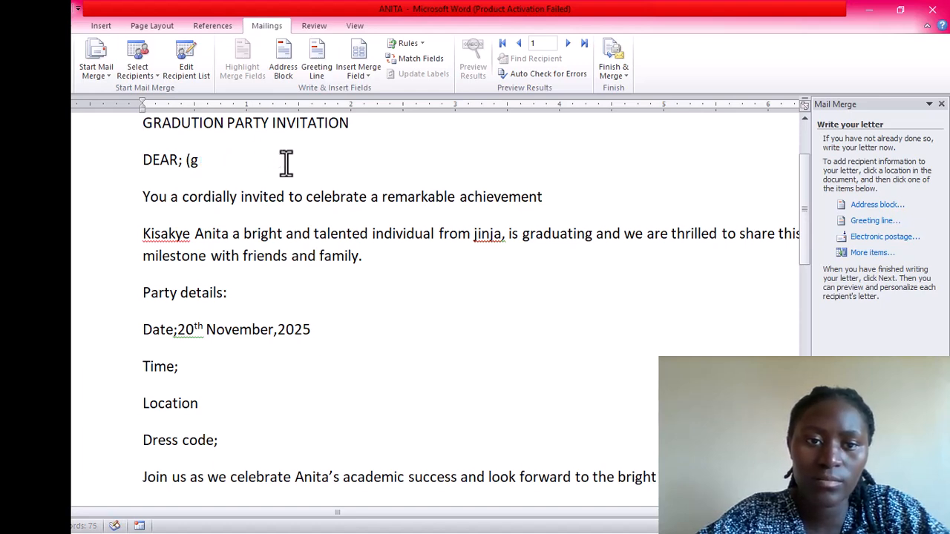
key(BackSpace)
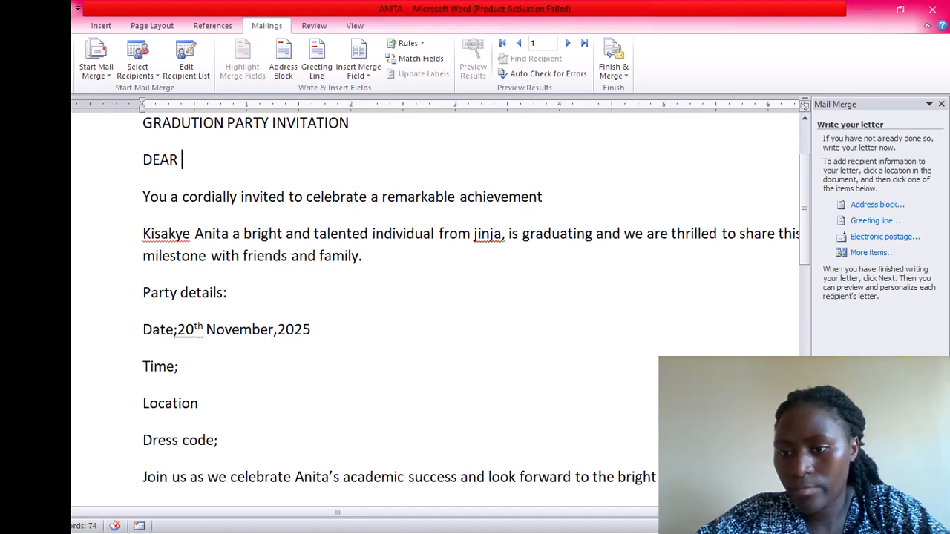
click(878, 493)
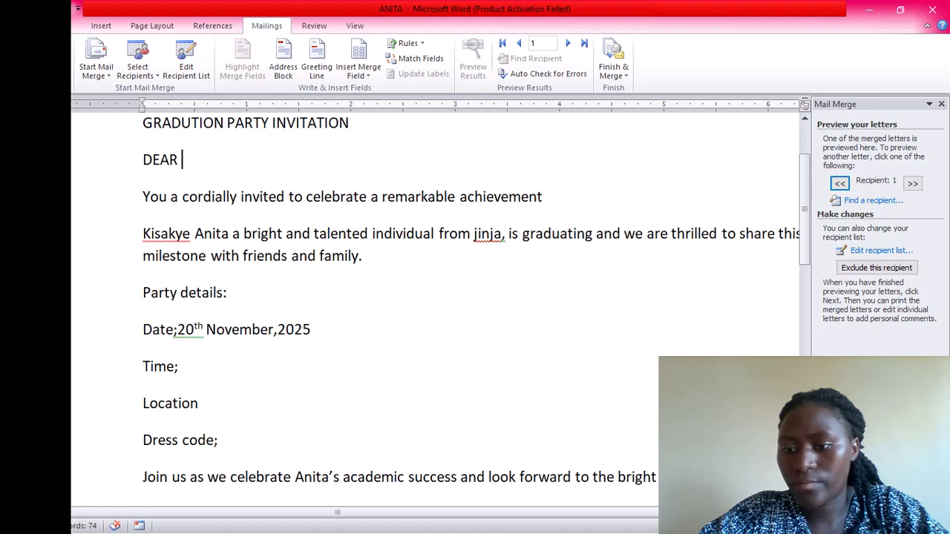
click(879, 505)
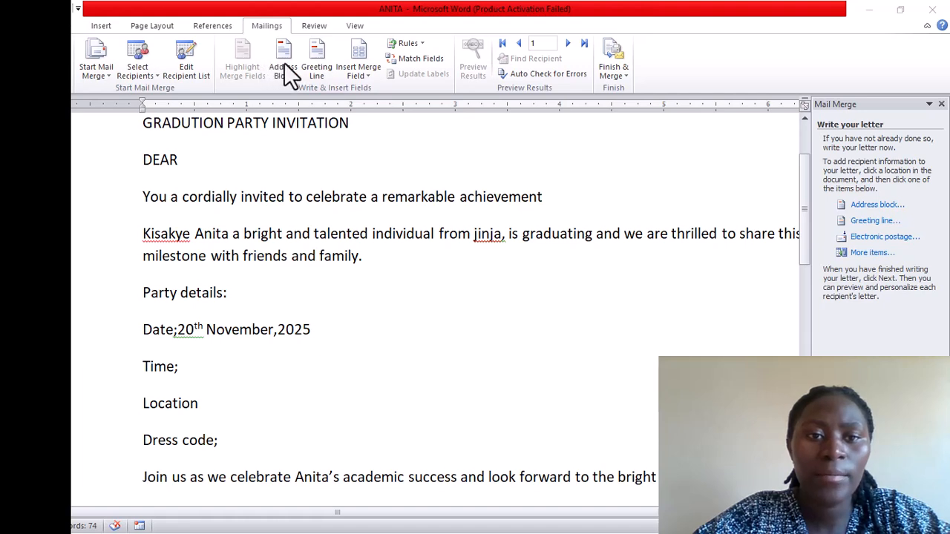
Insert the «Title» merge field after DEAR, removing the accidental duplicate
click(362, 52)
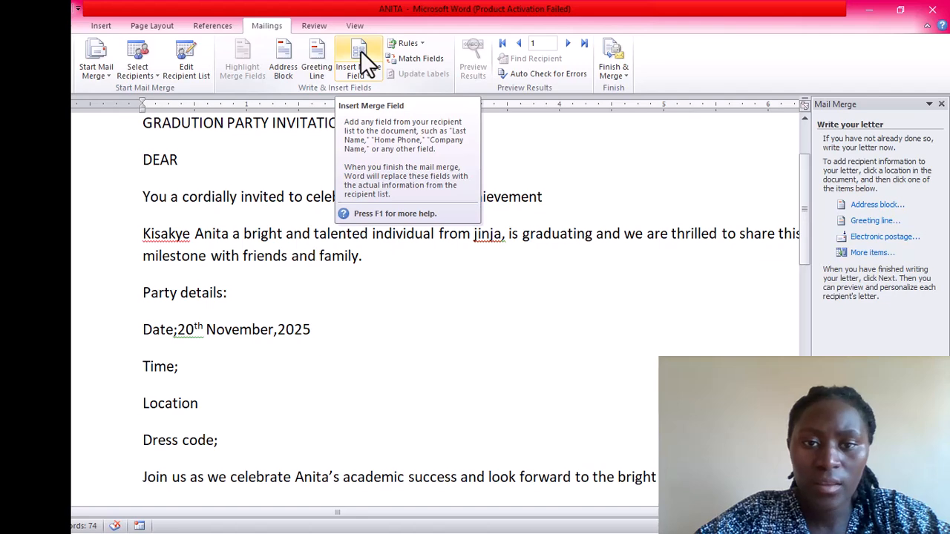
click(361, 52)
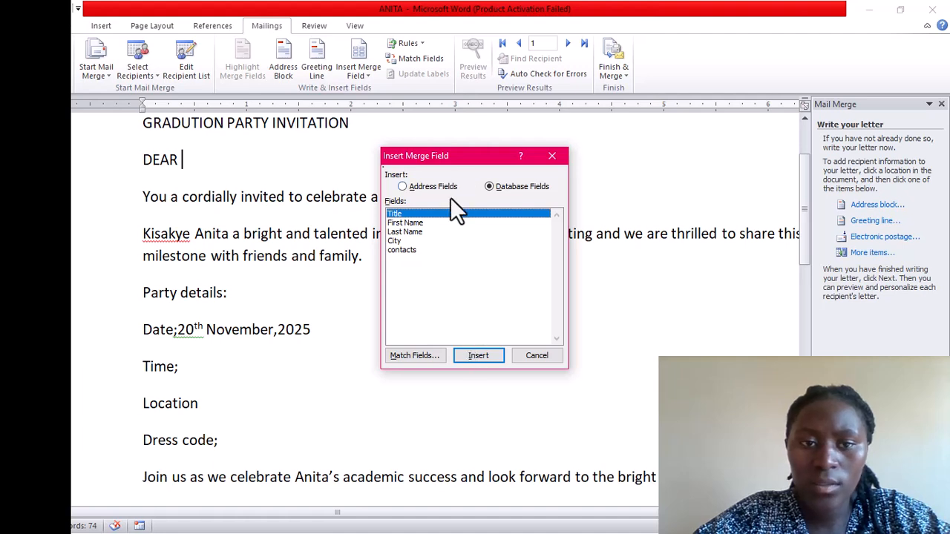
click(474, 357)
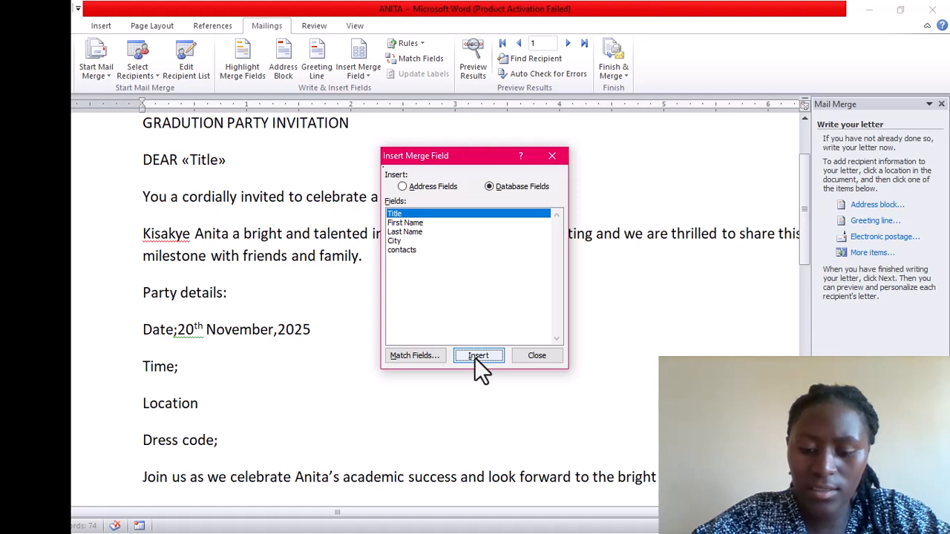
click(475, 357)
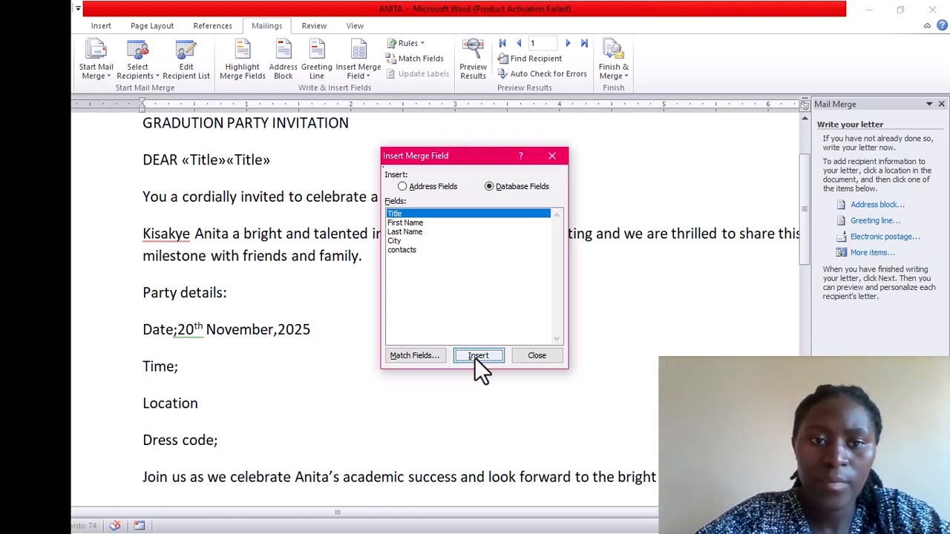
click(552, 158)
key(BackSpace)
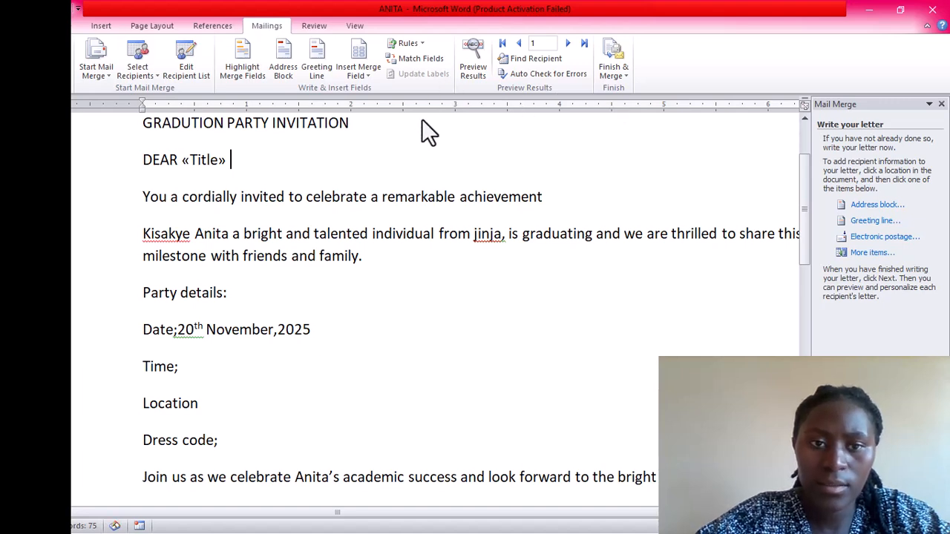
Add the «First_Name» and «Last_Name» merge fields after «Title»
click(366, 57)
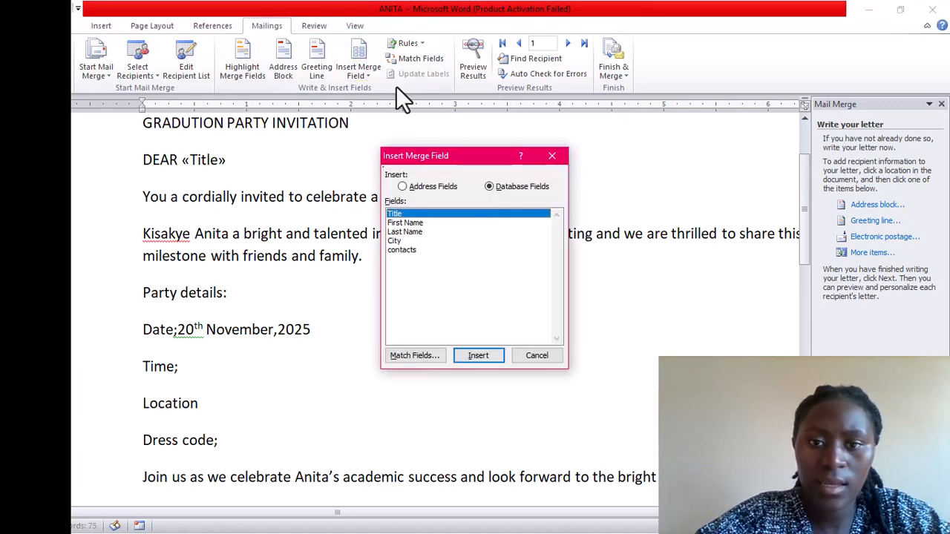
click(434, 225)
click(477, 355)
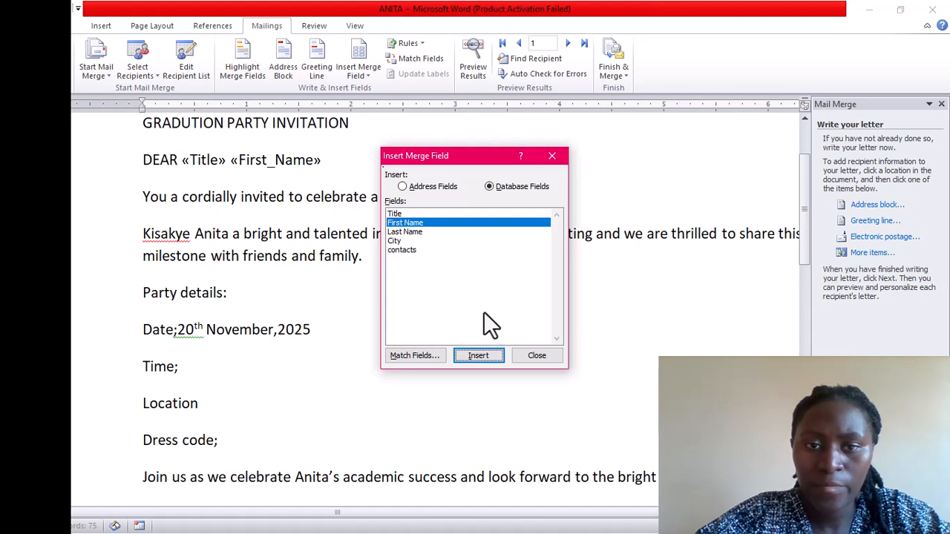
click(429, 233)
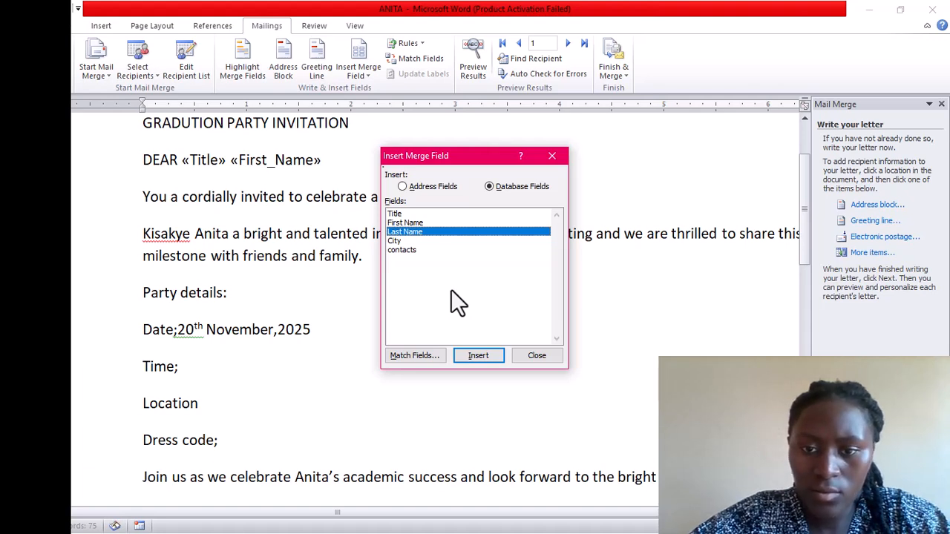
click(472, 357)
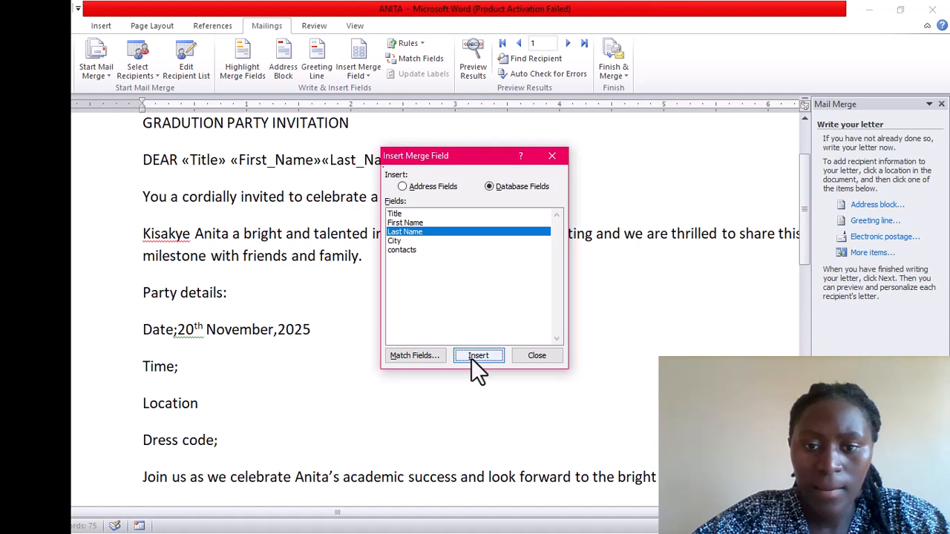
click(411, 241)
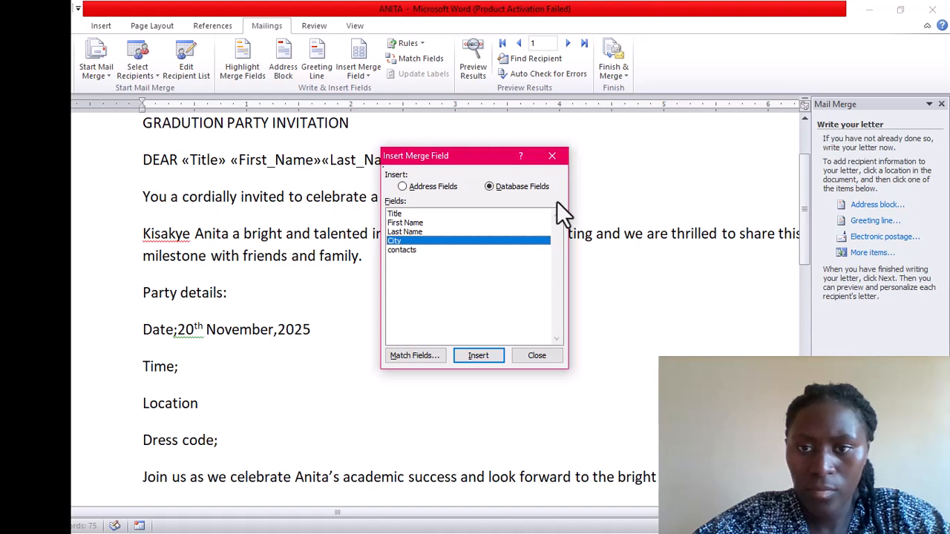
click(558, 154)
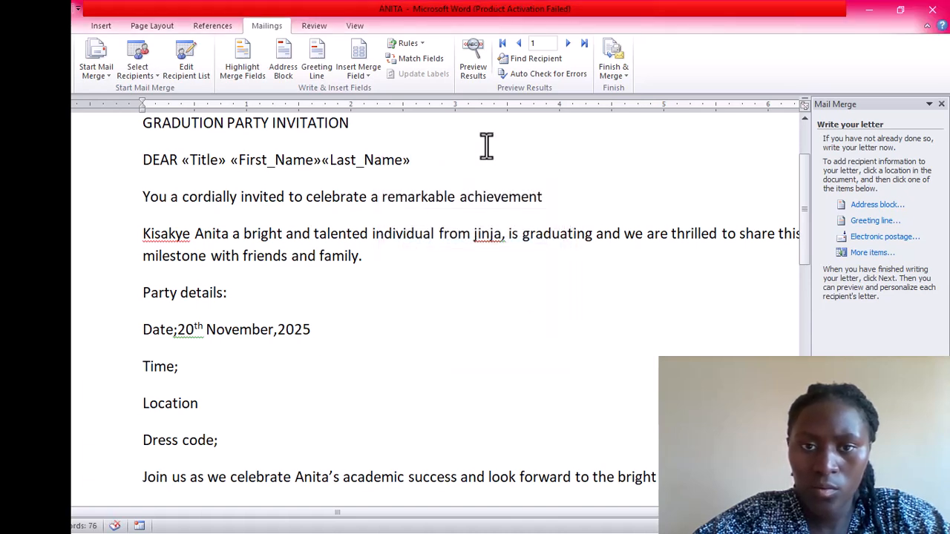
Insert the «City» field and a «contacts» field after «Last_Name» on the DEAR line
click(354, 57)
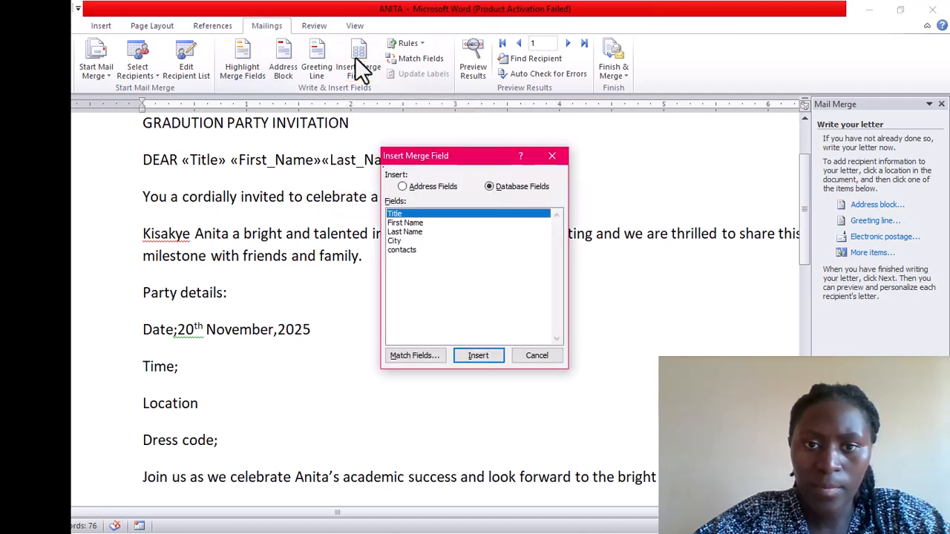
click(406, 242)
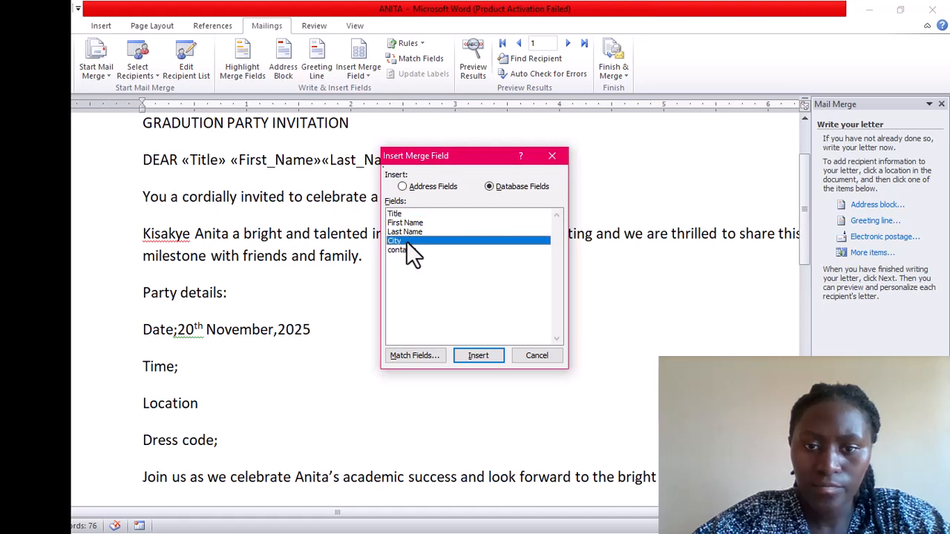
click(479, 358)
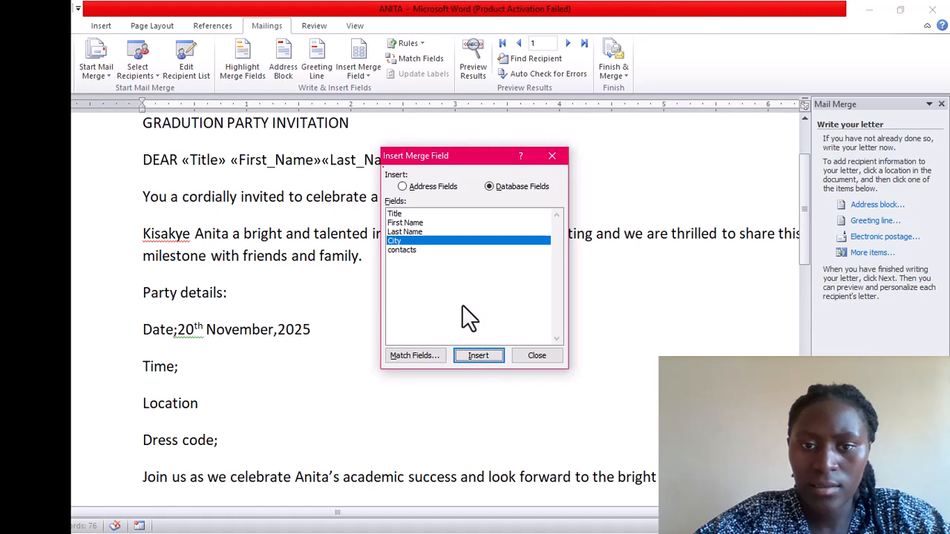
click(413, 252)
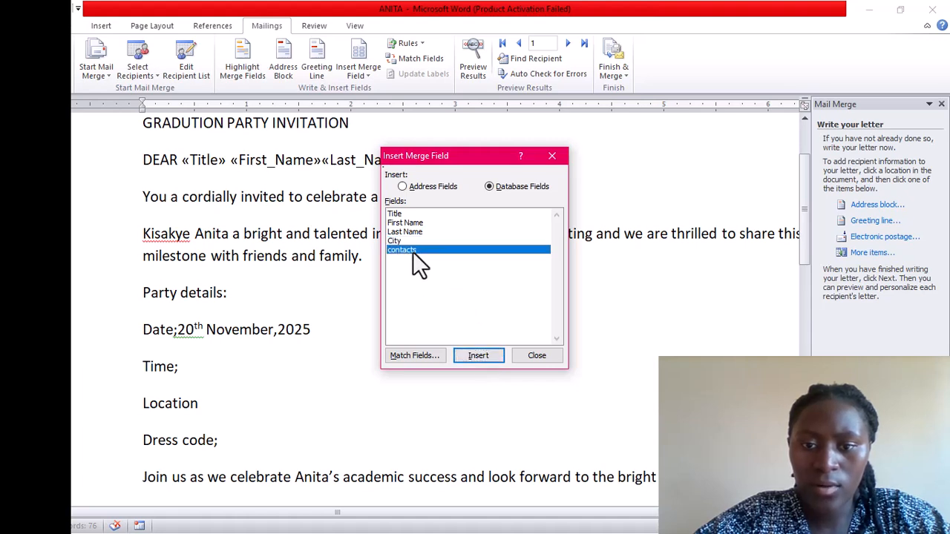
click(479, 356)
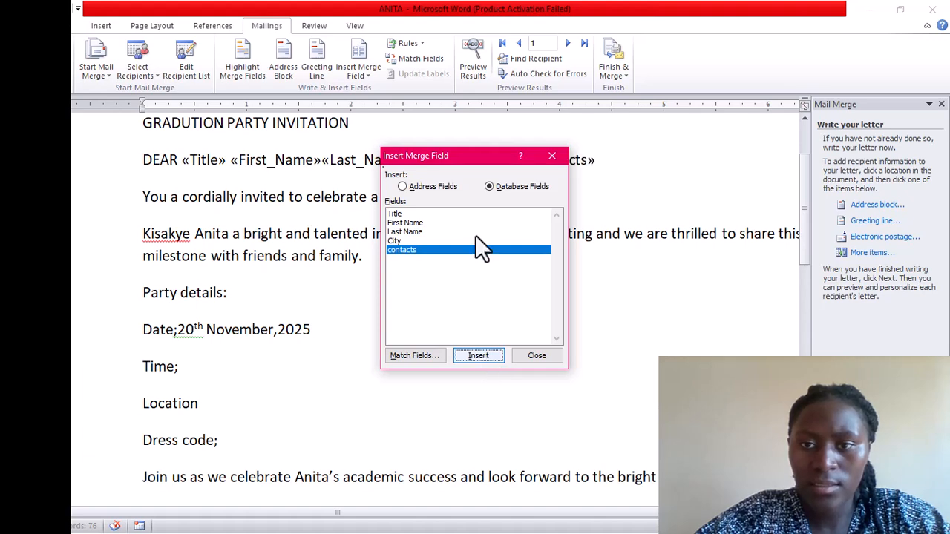
click(551, 156)
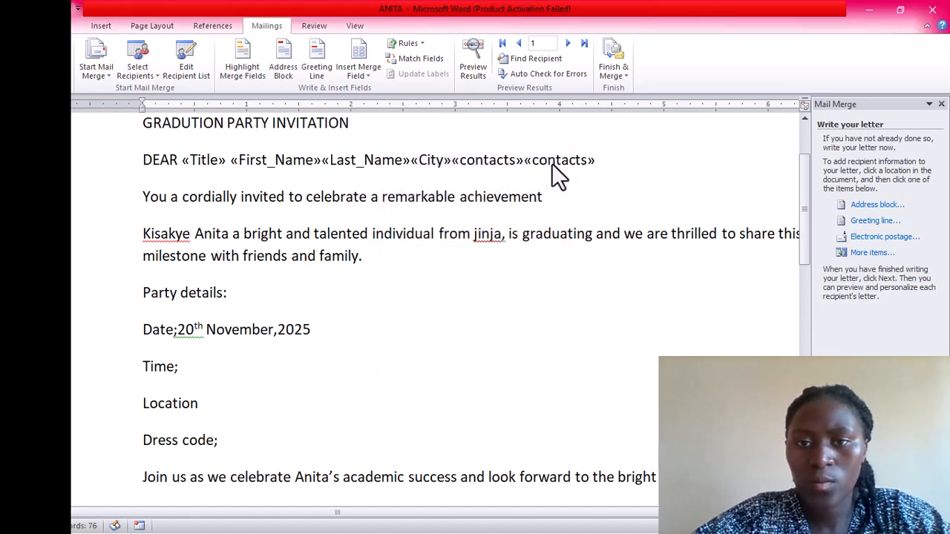
Delete the duplicate «contacts», add a comma before it, and space out «Last_Name» and «City»
key(BackSpace)
key(BackSpace)
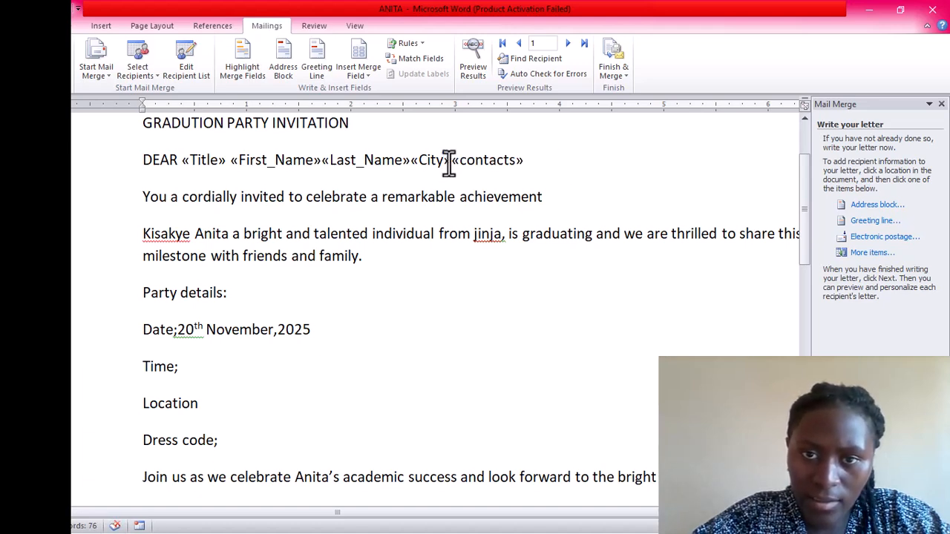
click(449, 164)
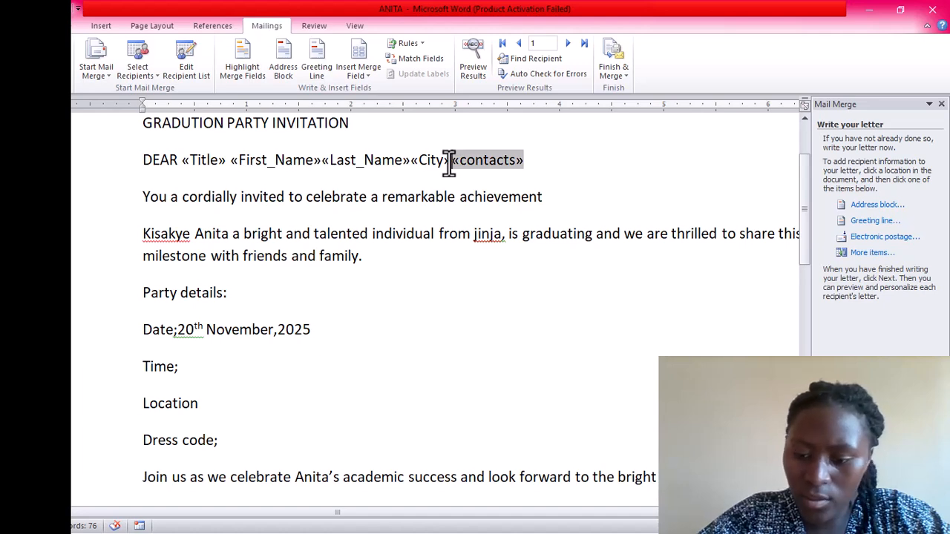
text(,)
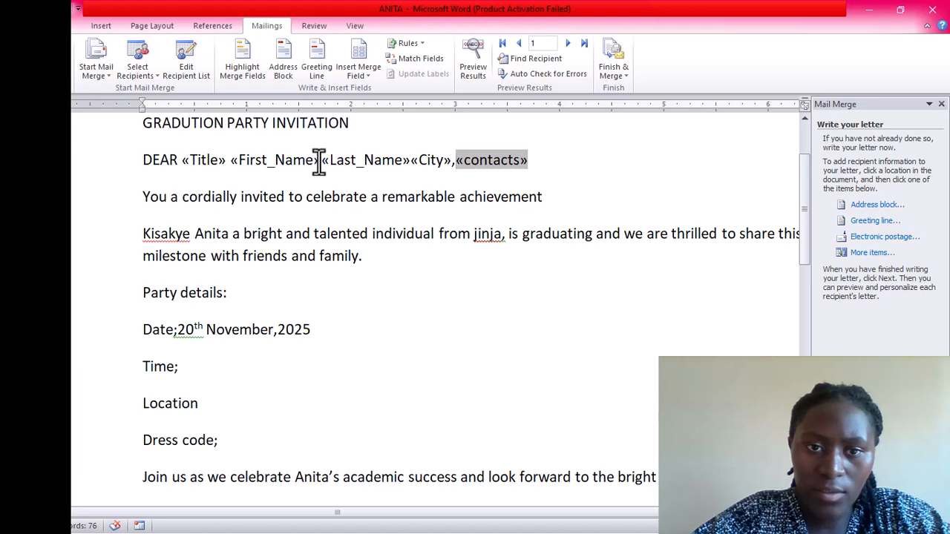
click(320, 161)
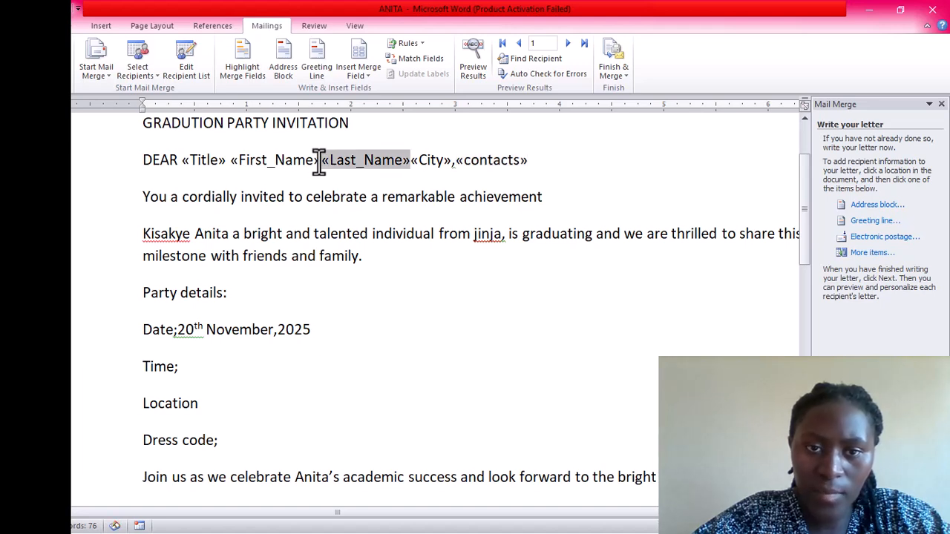
click(412, 161)
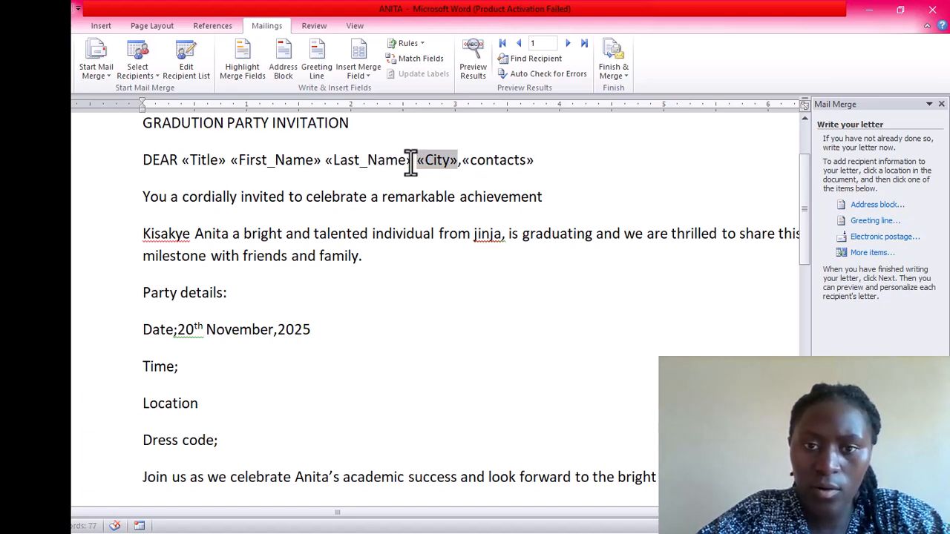
Preview the letters filled with the first recipient's data
click(583, 155)
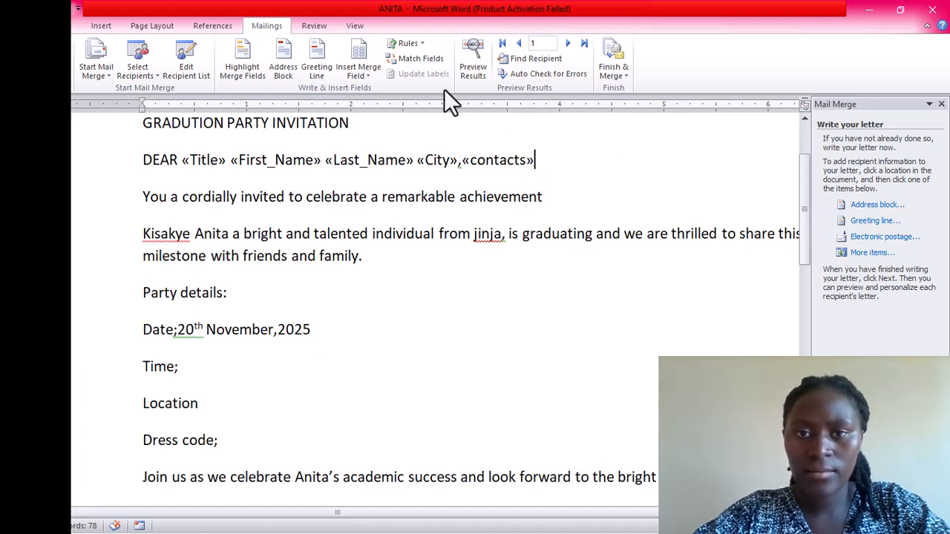
key(alt+Tab)
click(465, 72)
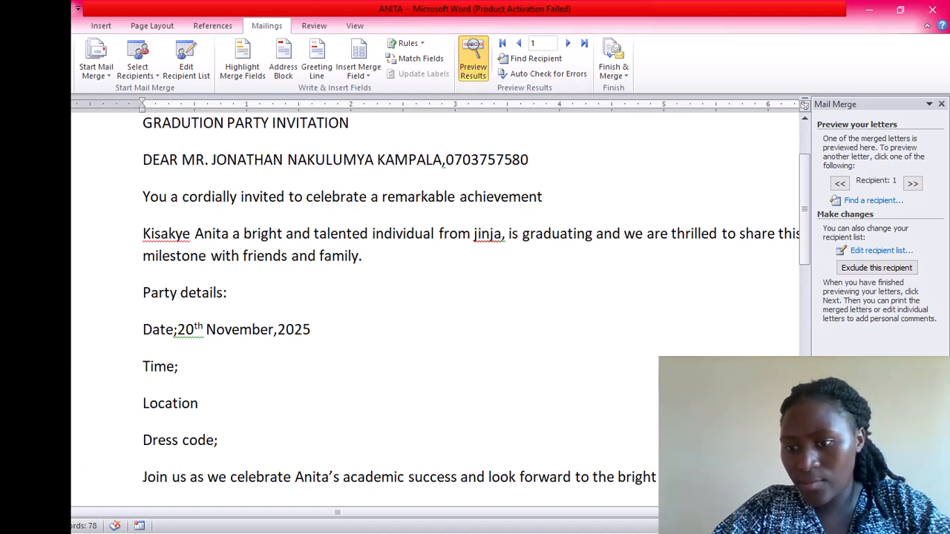
click(881, 496)
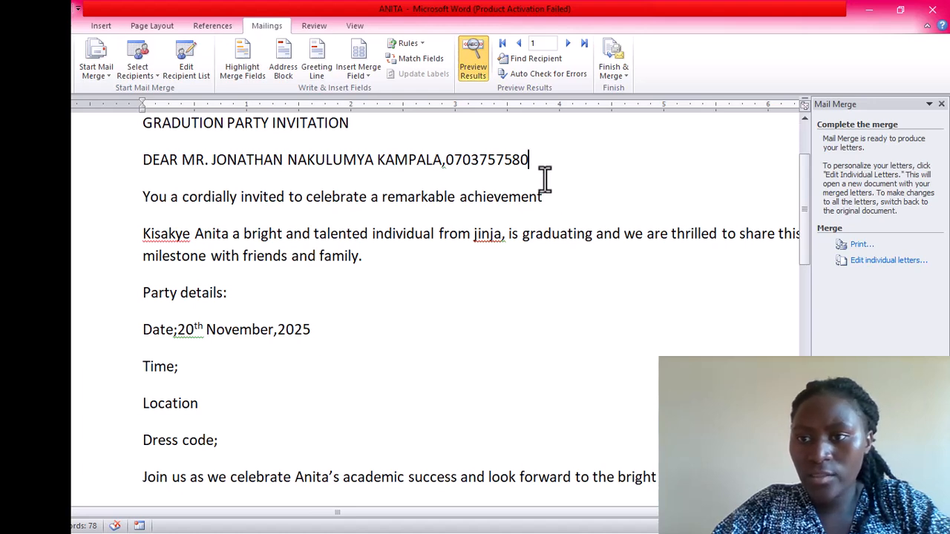
click(566, 43)
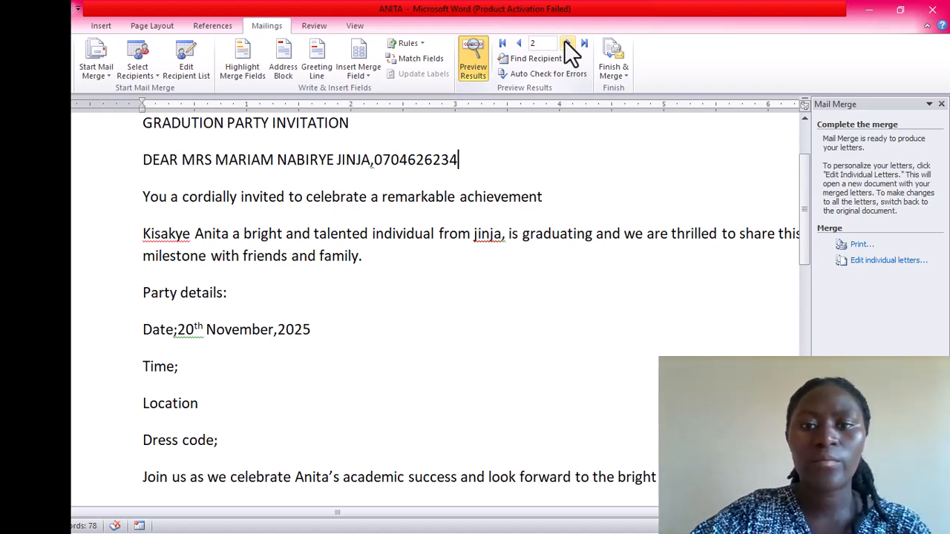
click(566, 43)
click(566, 43)
click(566, 43)
click(566, 43)
click(567, 43)
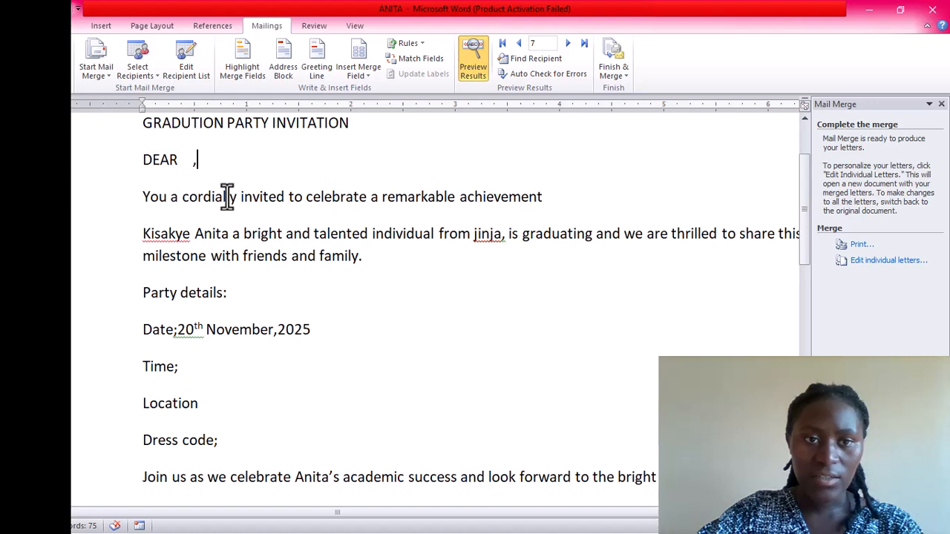
click(518, 45)
click(518, 44)
click(518, 44)
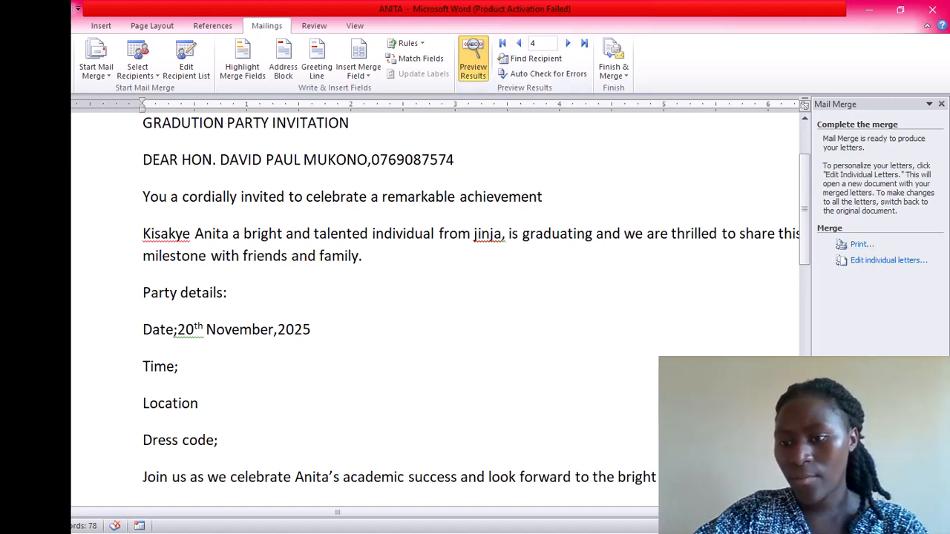
click(878, 506)
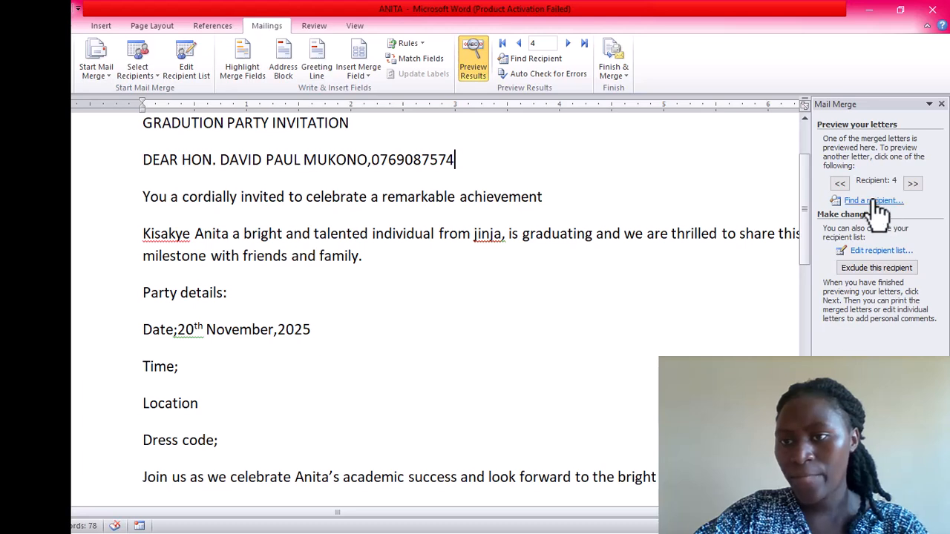
click(839, 183)
click(839, 183)
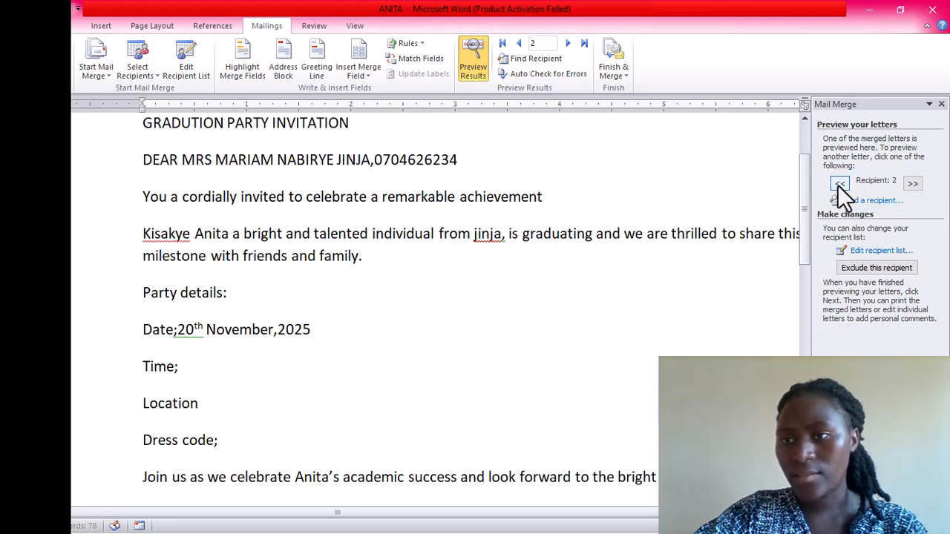
click(840, 184)
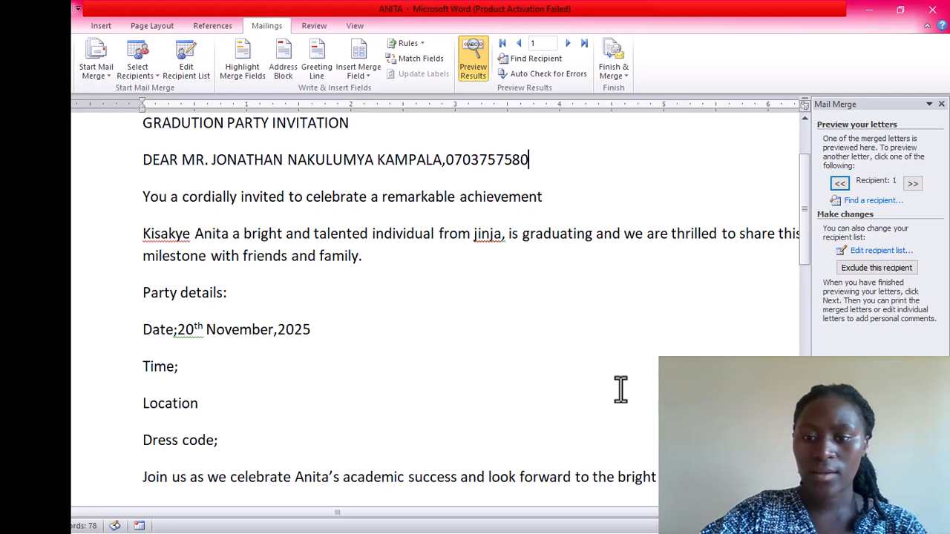
click(638, 417)
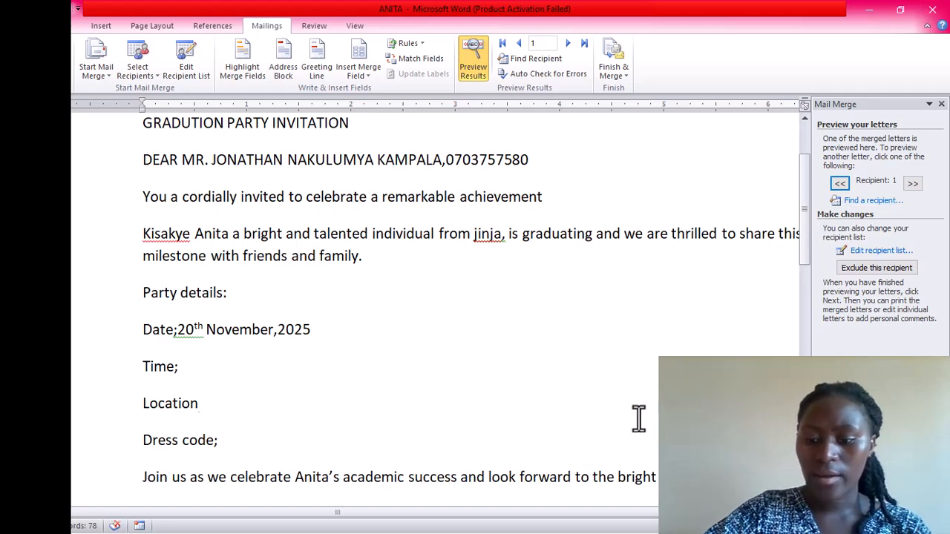
Preview recipients 2 through 6 one by one, then advance to the Complete the merge step
scroll(638, 418, down, 5)
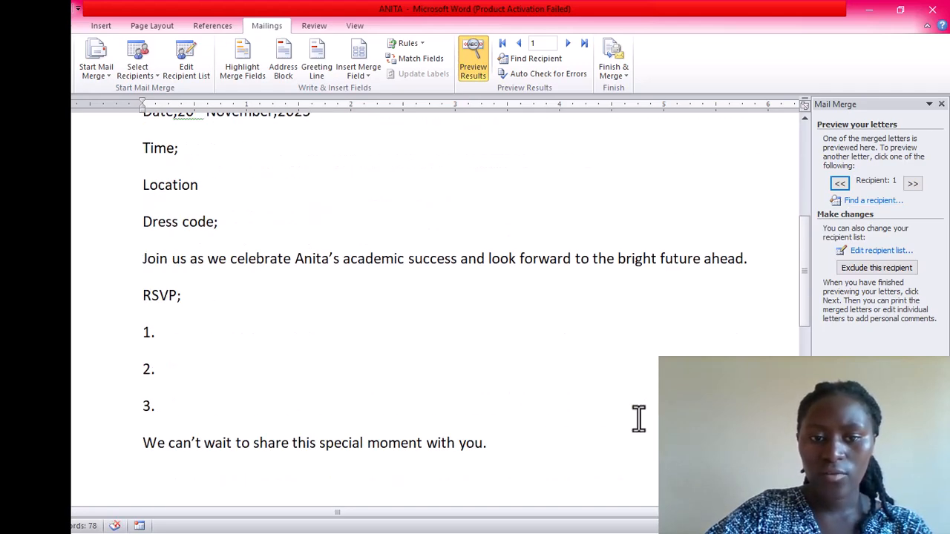
key(Up)
key(Up)
key(Up)
key(Up)
key(Up)
key(Up)
key(Up)
key(Up)
key(Up)
key(Up)
key(Up)
key(Up)
key(Up)
key(Up)
key(Up)
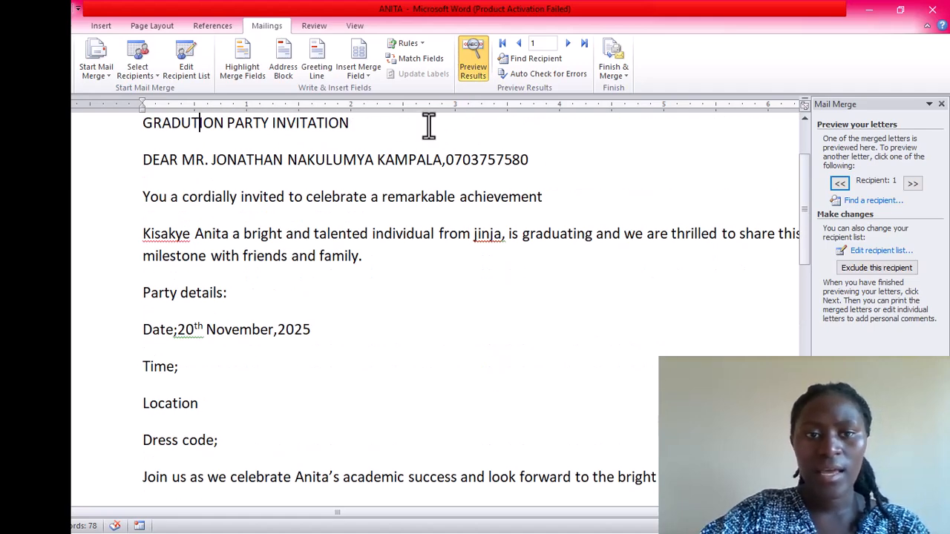
click(552, 160)
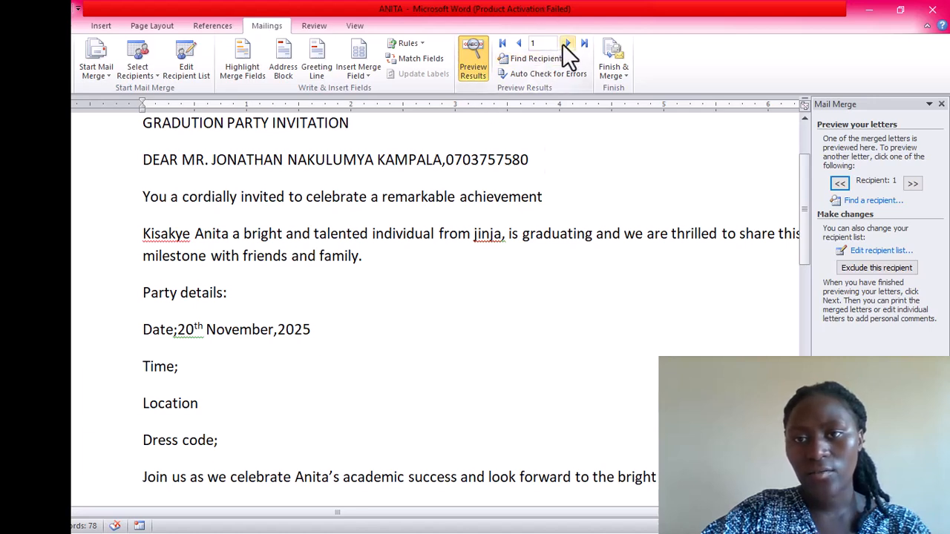
click(566, 43)
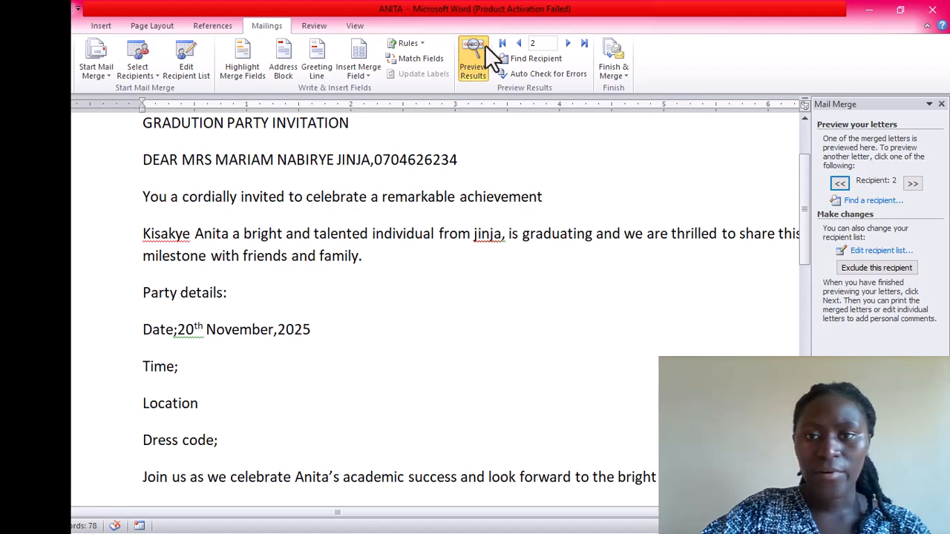
click(567, 43)
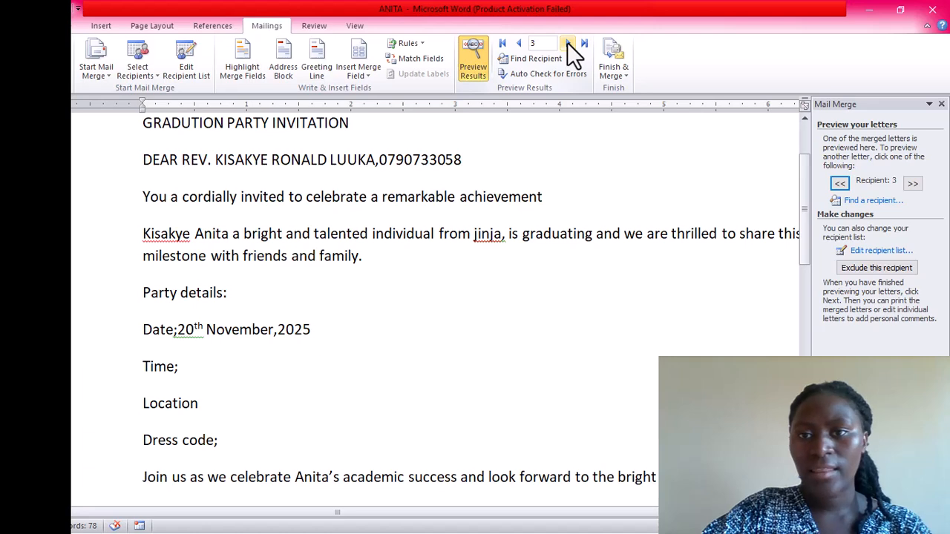
click(567, 42)
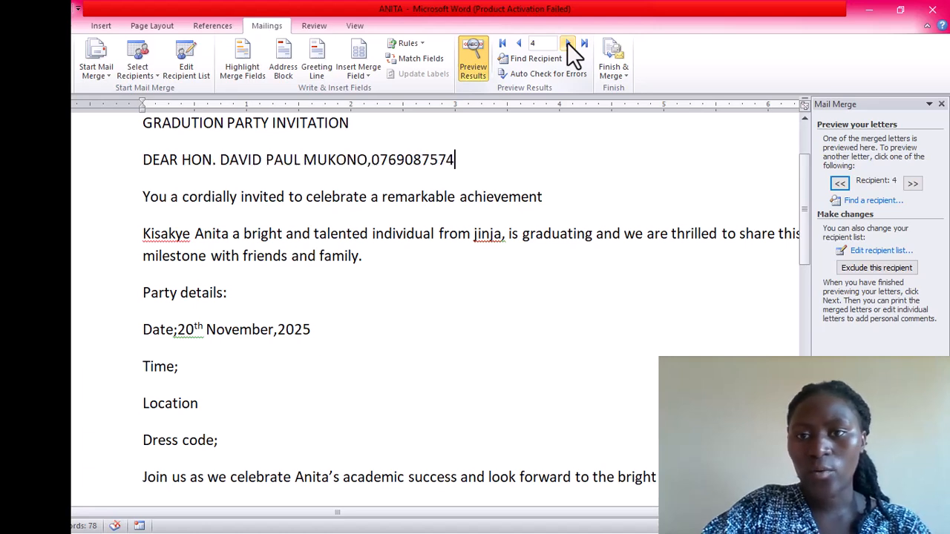
click(567, 42)
click(567, 43)
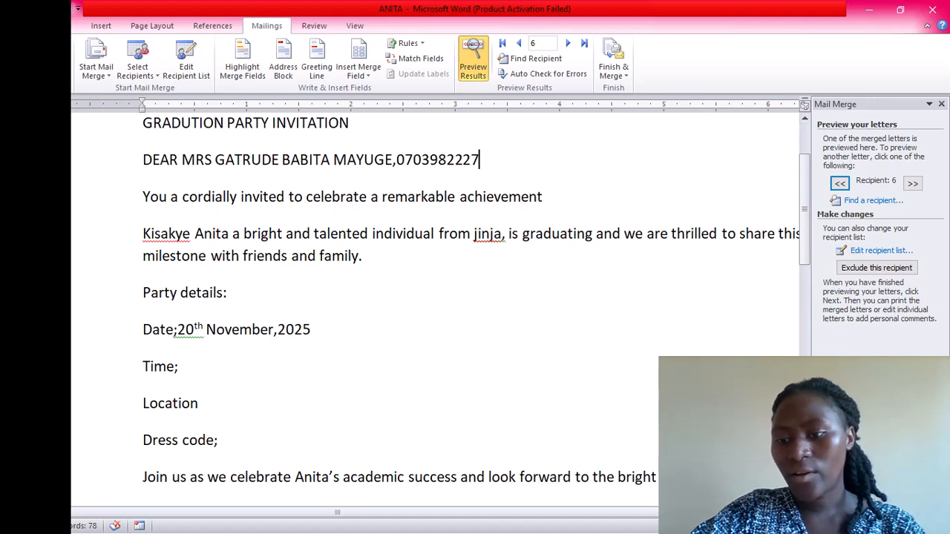
click(880, 494)
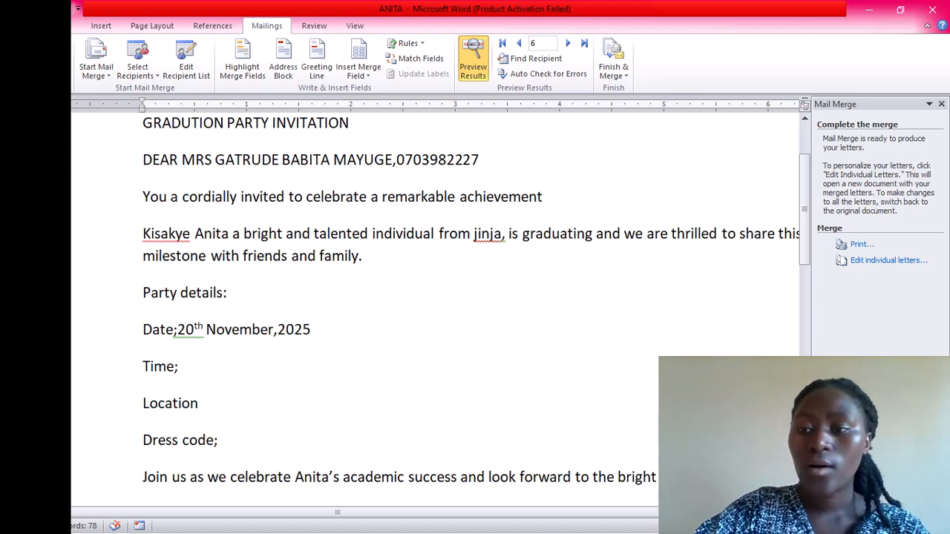
Merge records 1 to 3 into a new document via Edit individual letters
click(883, 263)
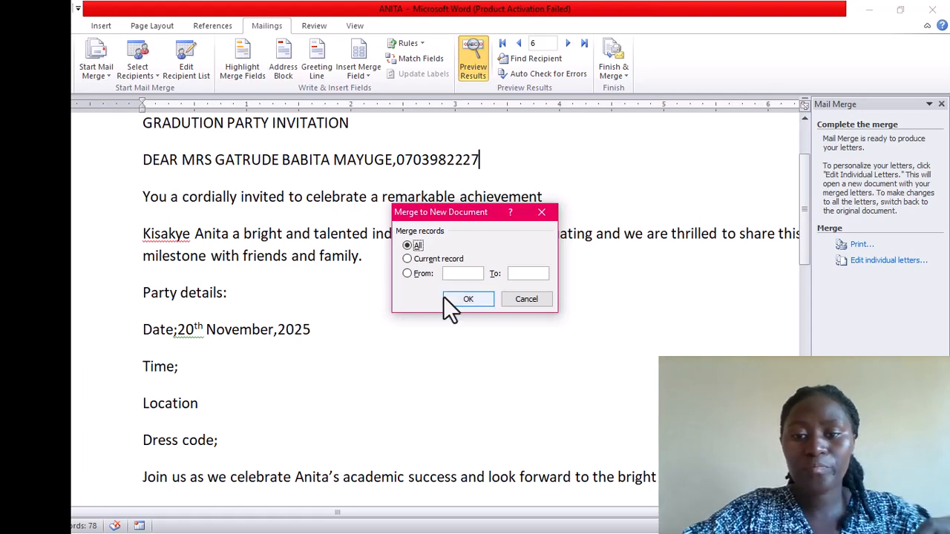
click(451, 274)
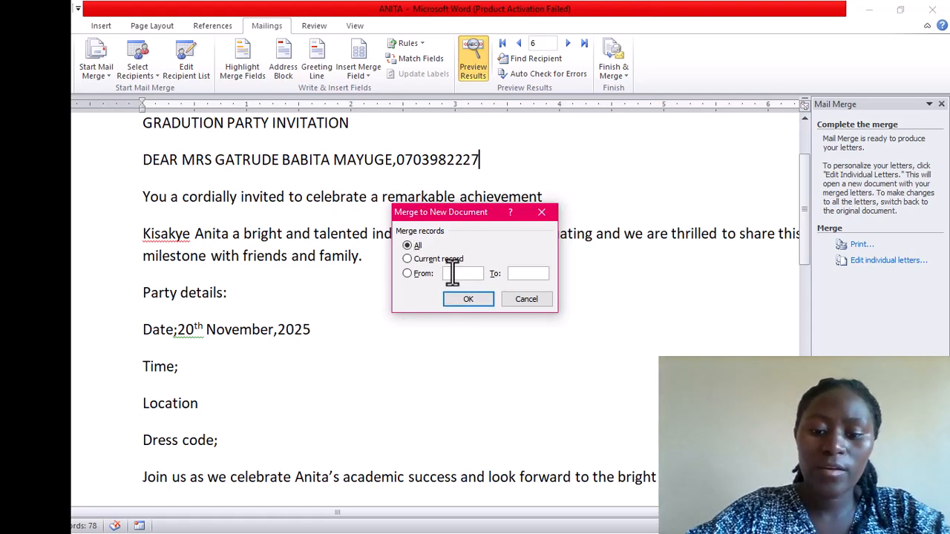
text(1)
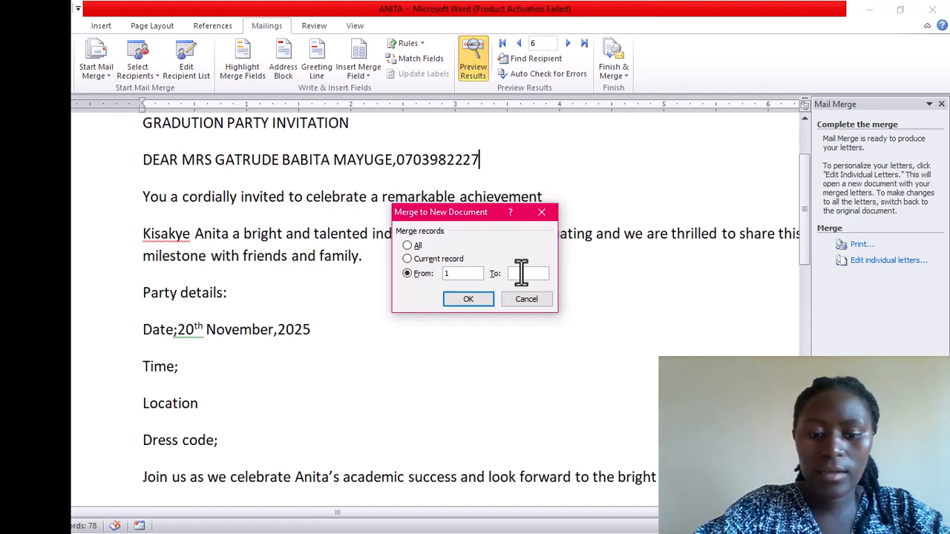
text(3)
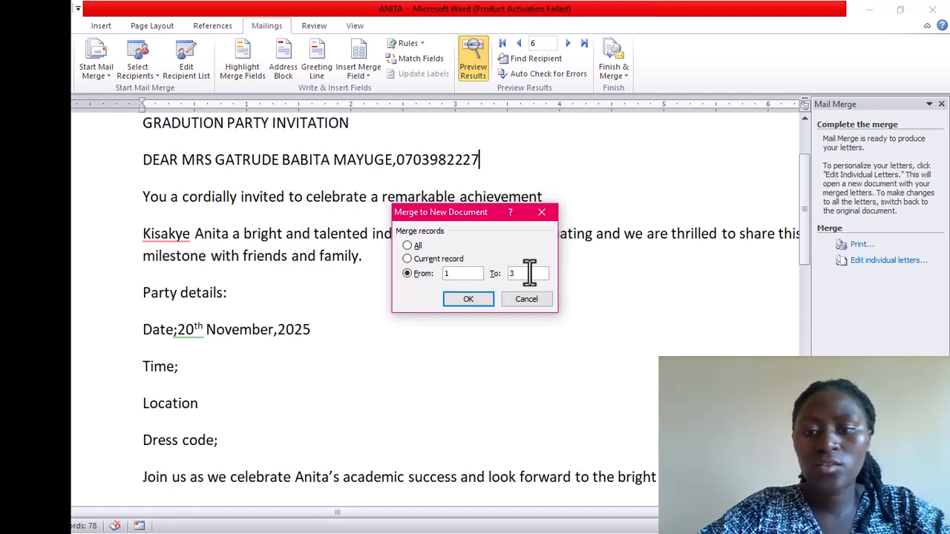
click(468, 300)
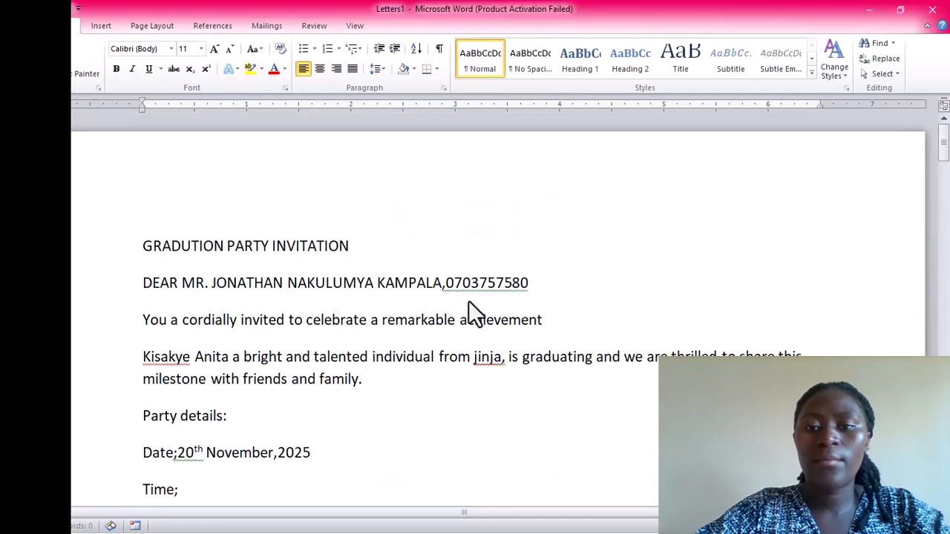